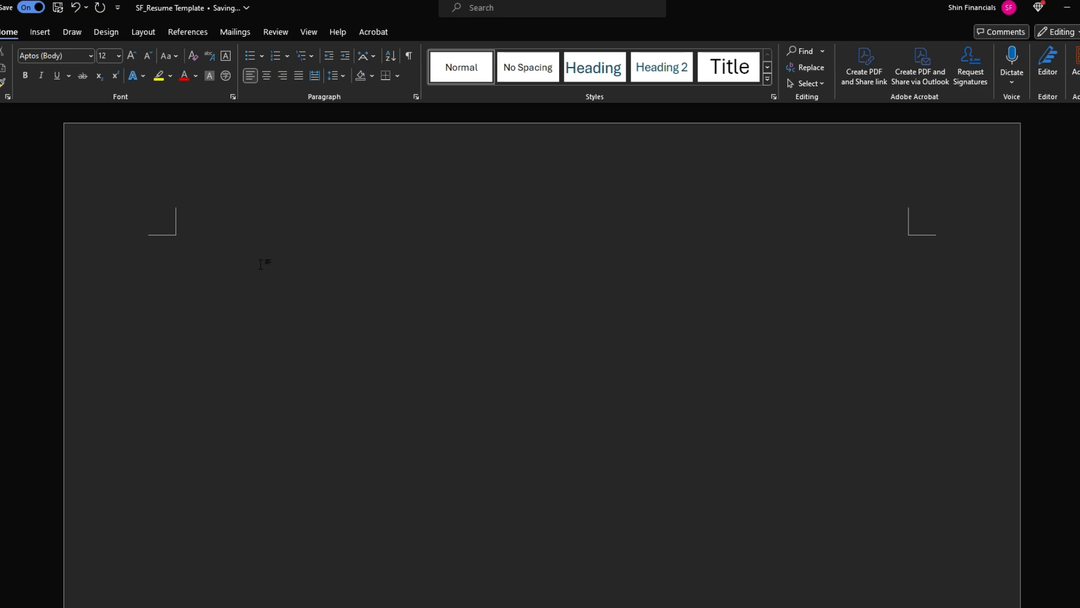
# Apply the last custom margins: 1.27 cm top and bottom, 2 cm left and right
pyautogui.click(247, 237)
pyautogui.hotkey('ctrl', 'z')
pyautogui.click(145, 33)
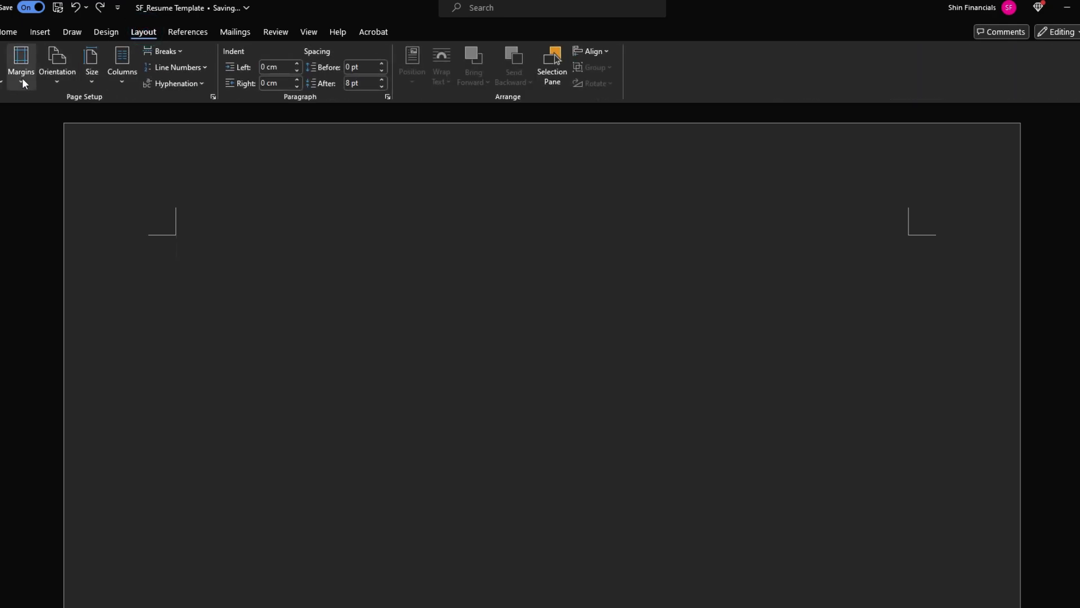
pyautogui.click(23, 82)
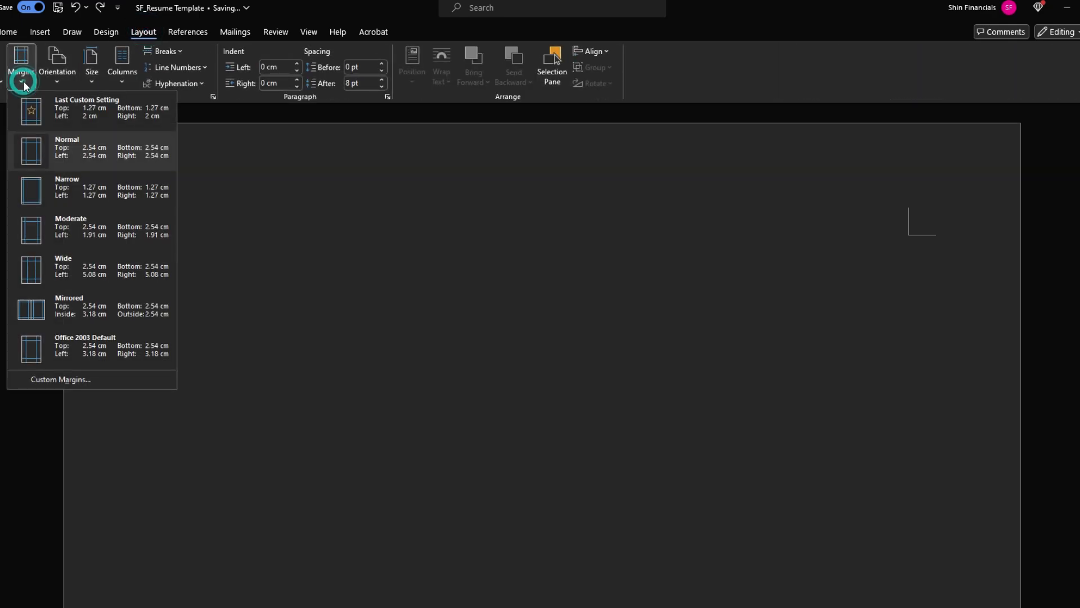
pyautogui.click(65, 379)
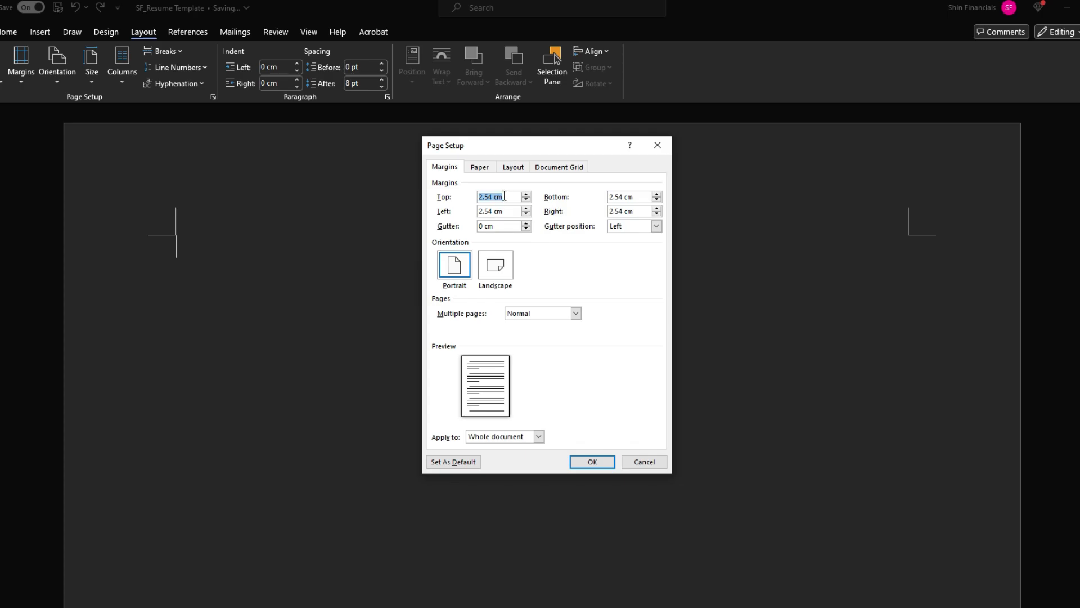
pyautogui.click(657, 145)
pyautogui.click(34, 79)
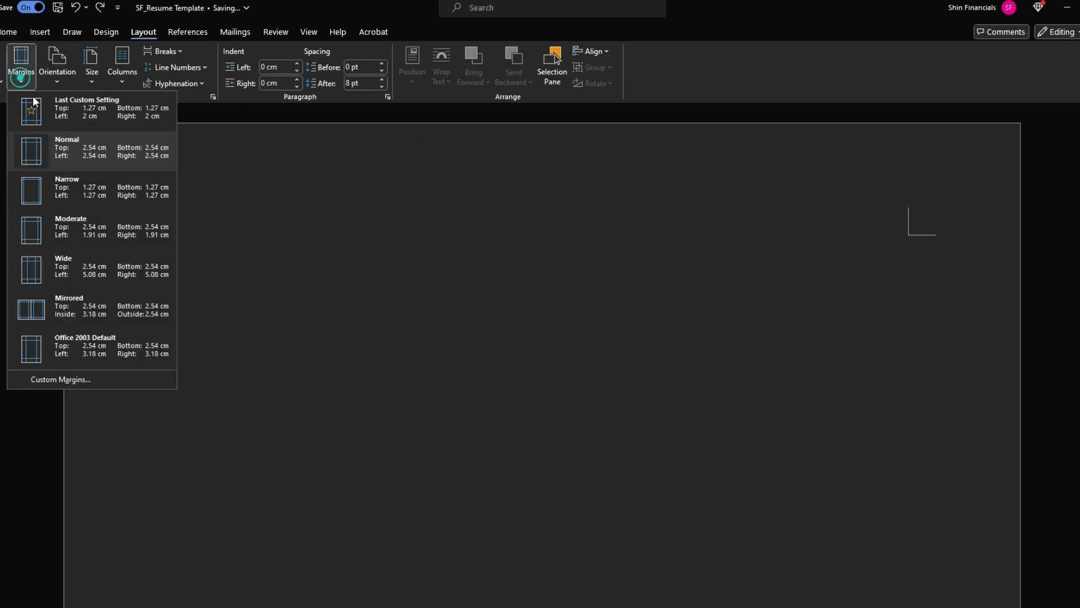
pyautogui.click(96, 108)
pyautogui.click(22, 76)
pyautogui.click(84, 378)
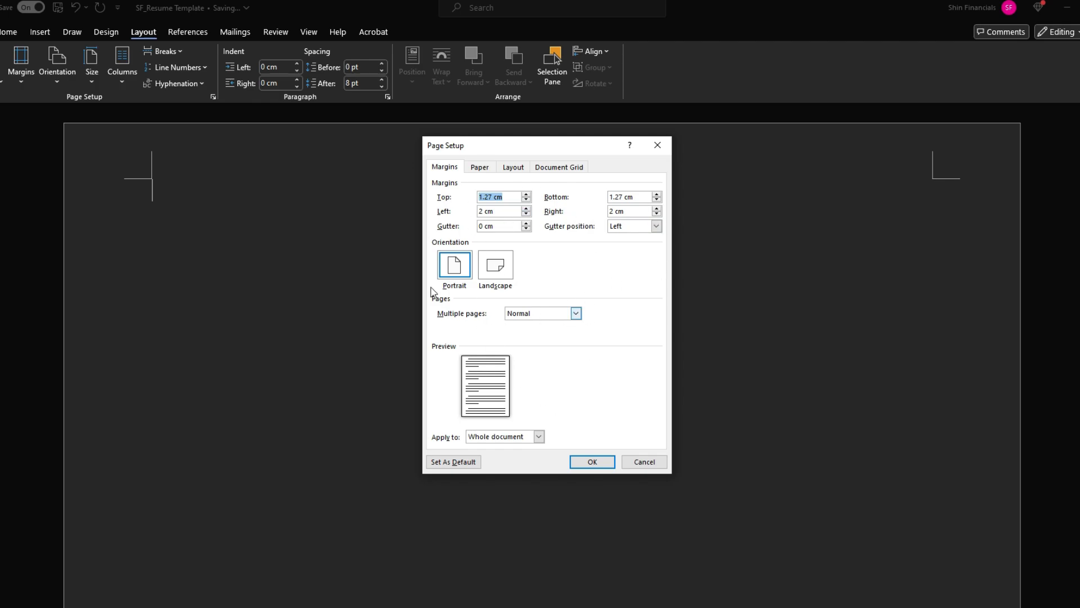
pyautogui.click(592, 462)
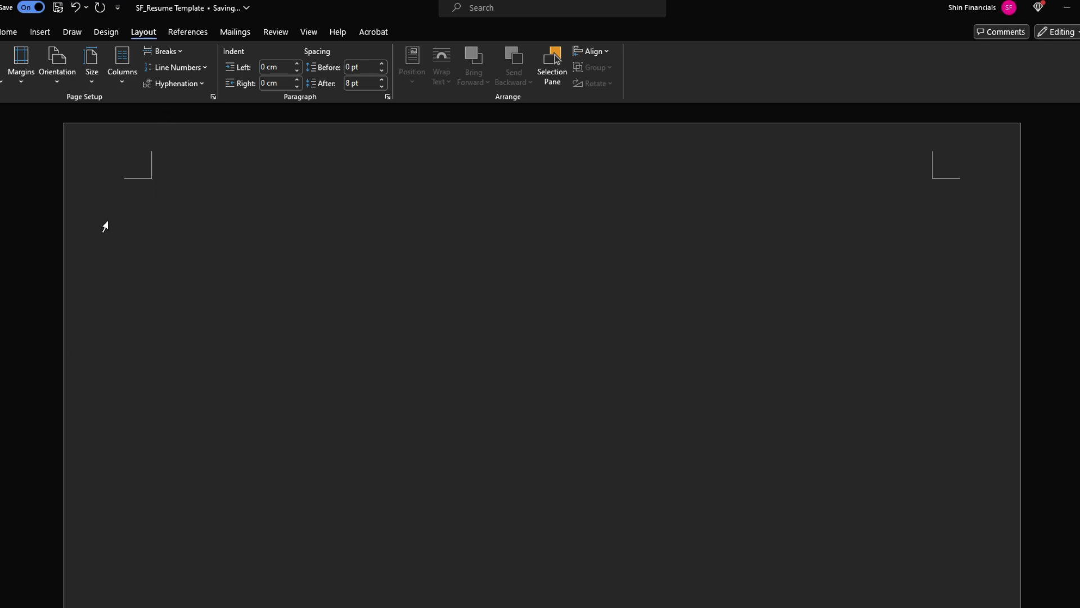
# Return to the Home formatting options with the Aptos font name selected for replacement
pyautogui.click(182, 190)
pyautogui.click(9, 32)
pyautogui.click(71, 55)
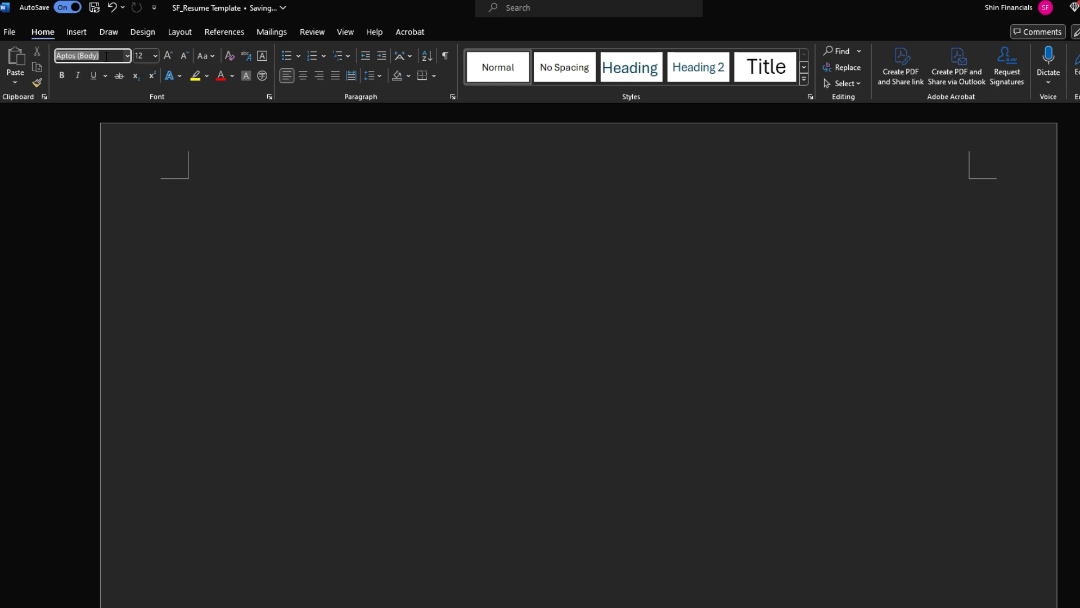
# Switch the font to Calibri, centre the line, and type the applicant's full name
pyautogui.write('Calibri')
pyautogui.press('Return')
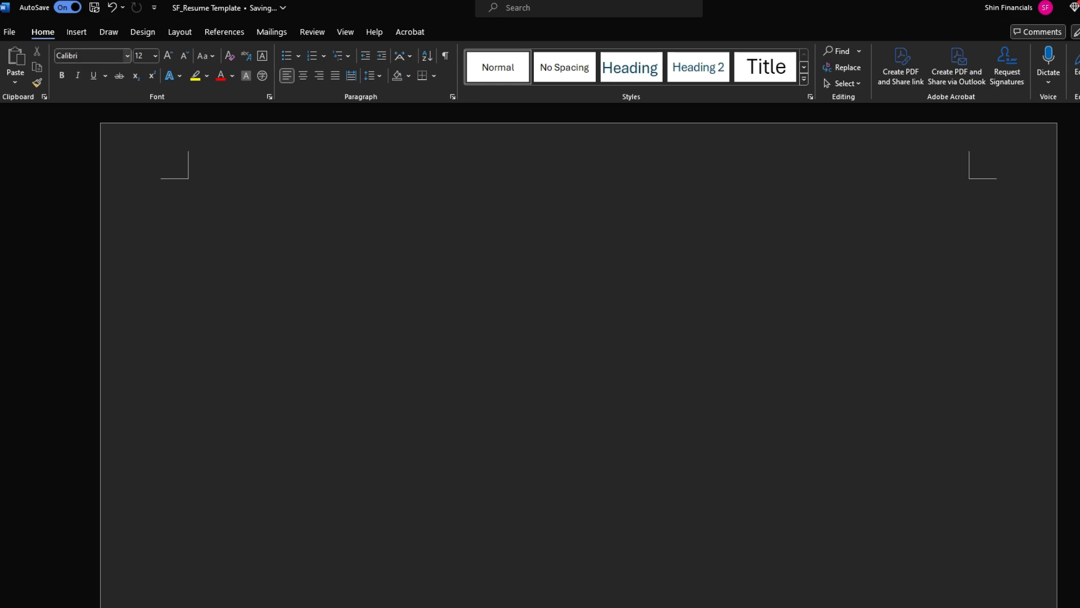
pyautogui.click(290, 77)
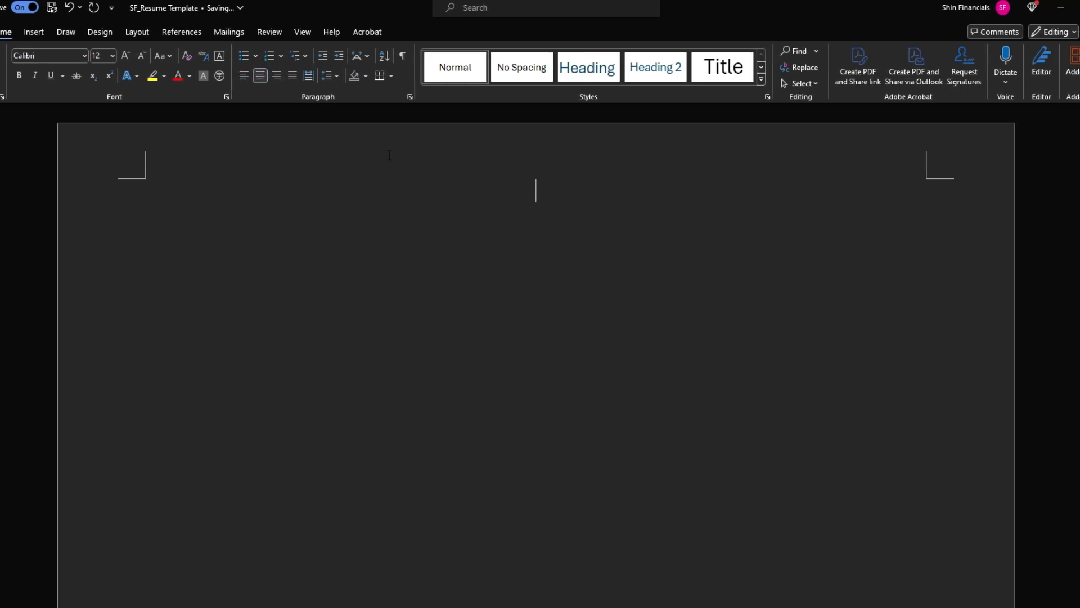
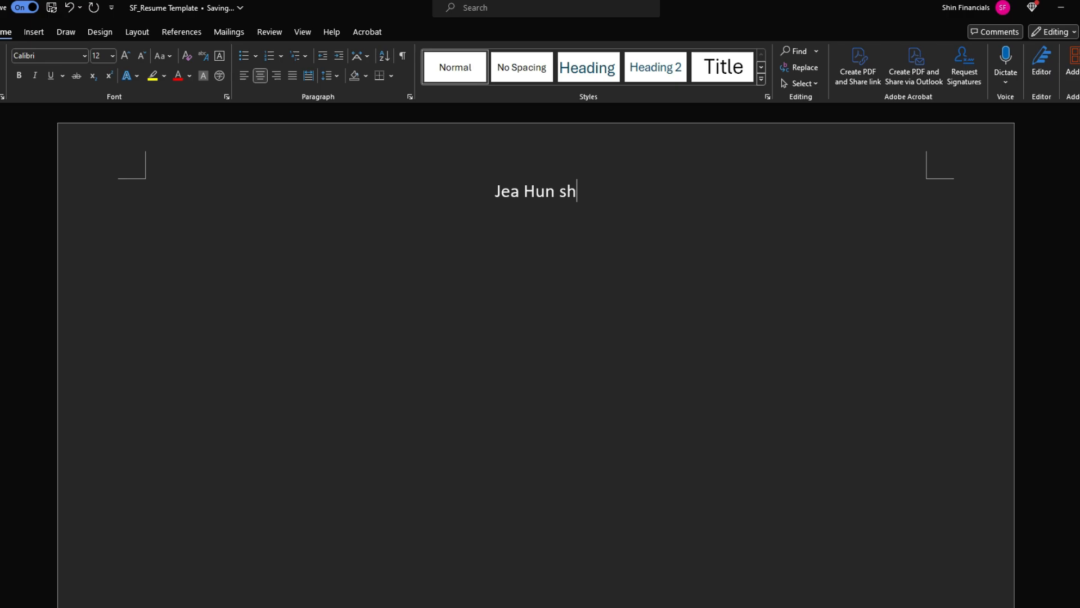
pyautogui.write('Shin')
pyautogui.press('Return')
pyautogui.press('Up')
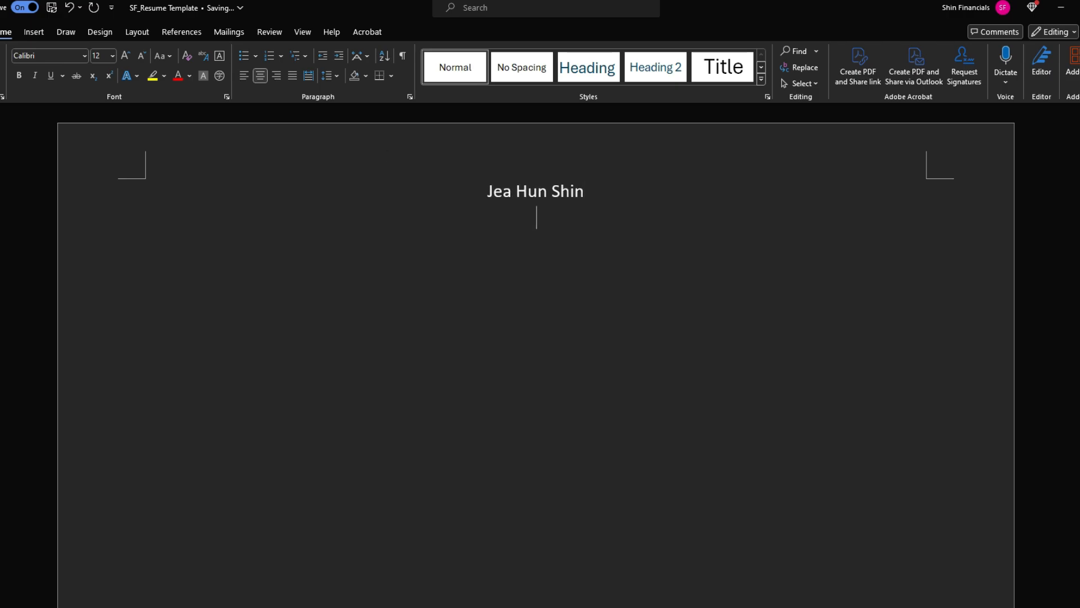
pyautogui.press('Home')
# Make the name 18 pt and bold
pyautogui.hotkey('ctrl', 'a')
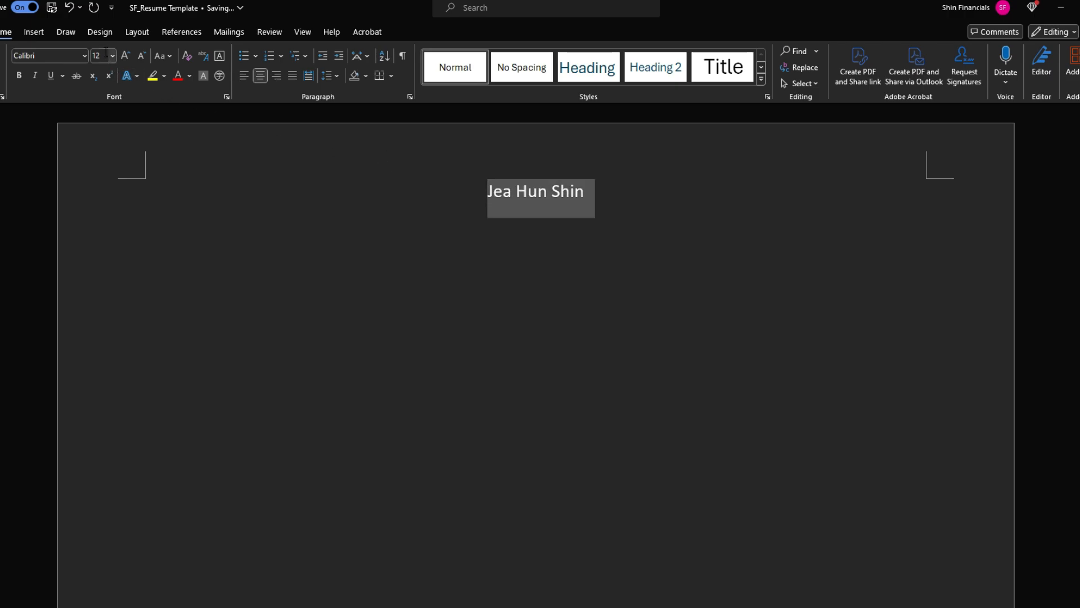
pyautogui.click(103, 53)
pyautogui.write('18')
pyautogui.press('Return')
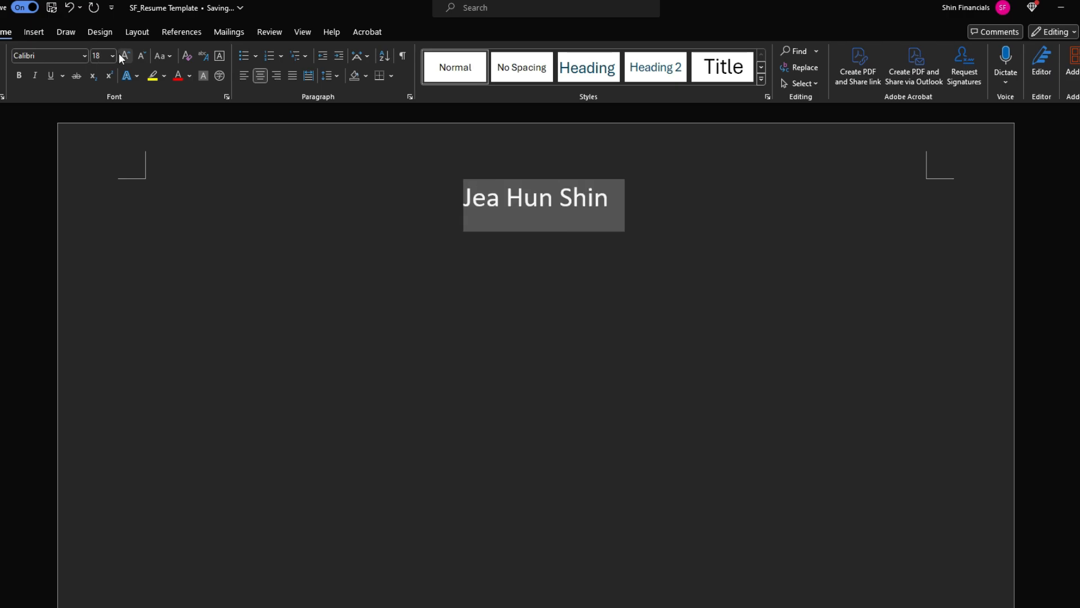
pyautogui.hotkey('ctrl', 'b')
# Set single (1.0) line spacing for the name and the empty line below it
pyautogui.click(536, 222)
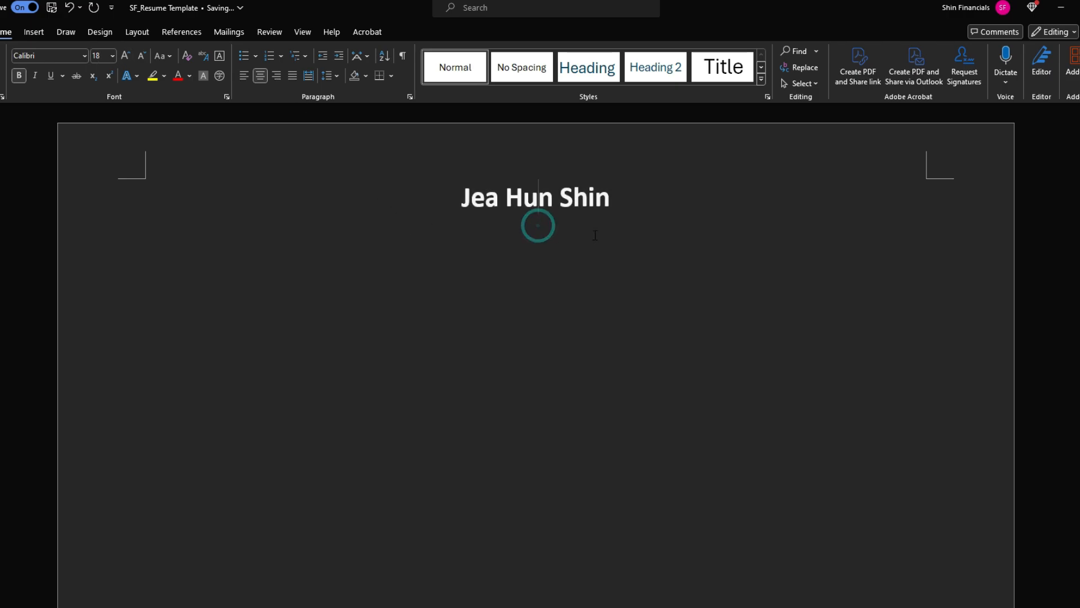
pyautogui.click(576, 240)
pyautogui.click(556, 198)
pyautogui.click(542, 235)
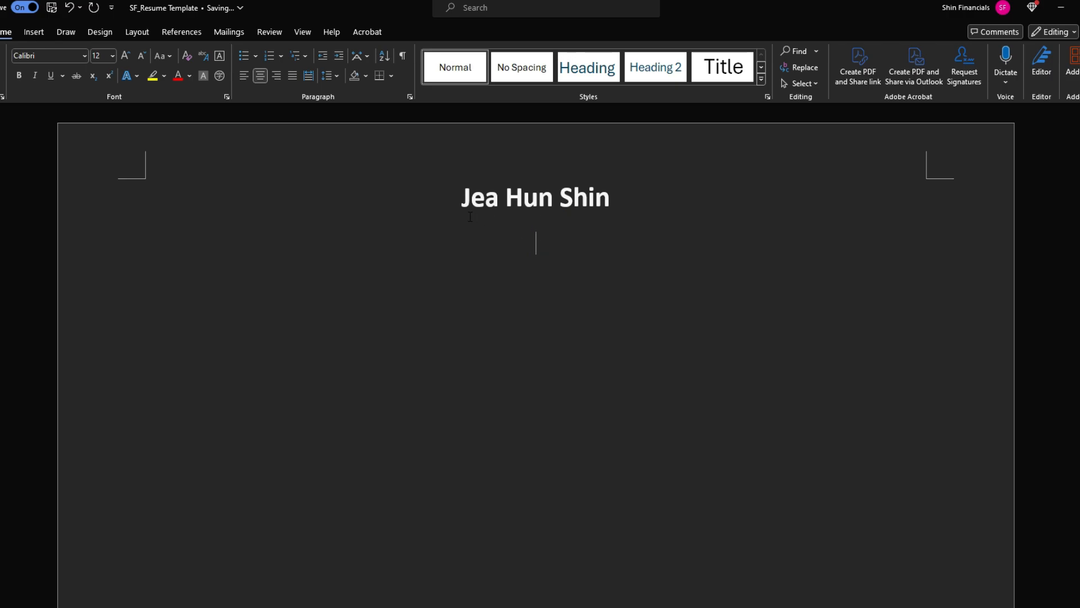
pyautogui.click(557, 241)
pyautogui.hotkey('ctrl', 'a')
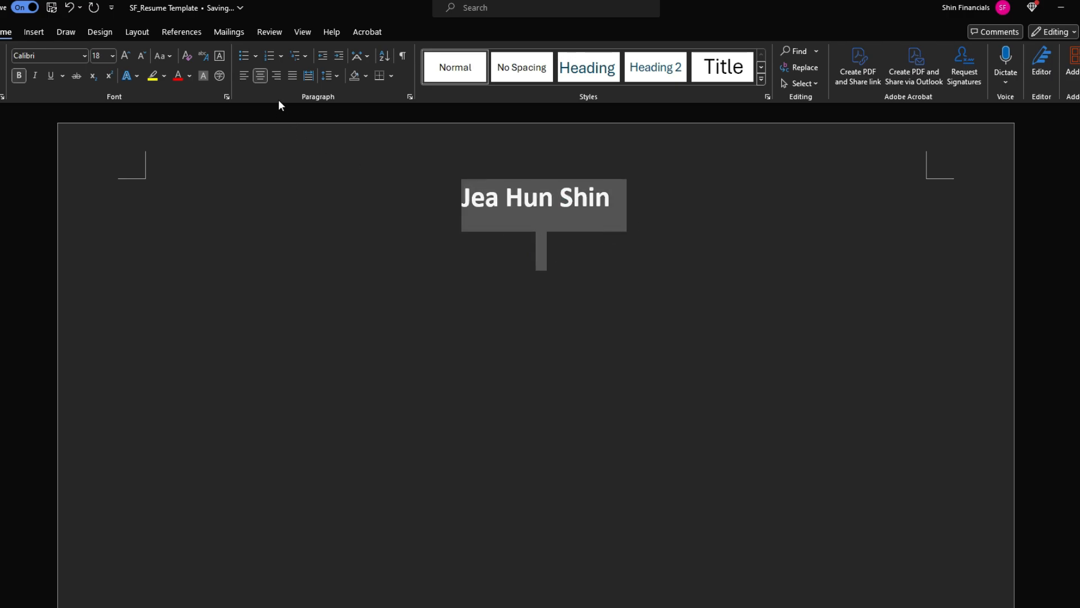
pyautogui.click(332, 77)
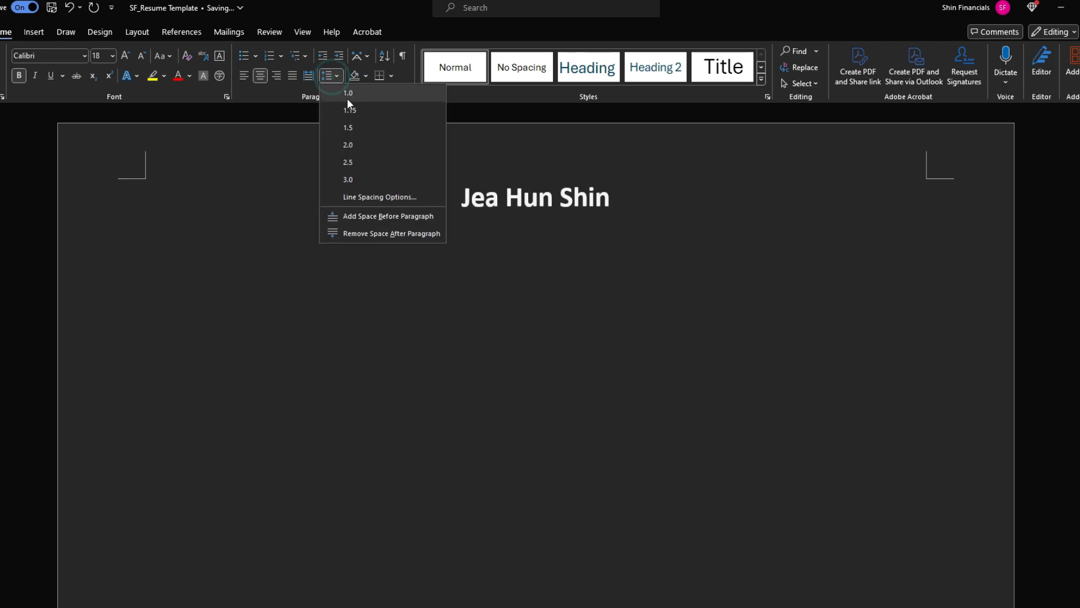
pyautogui.click(349, 92)
pyautogui.click(549, 205)
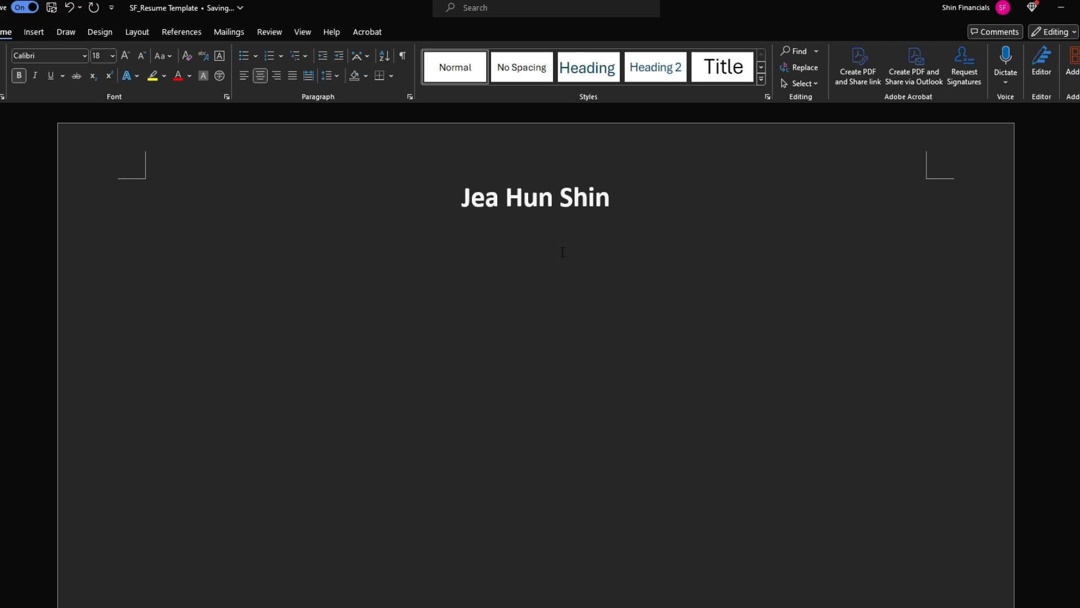
pyautogui.click(335, 75)
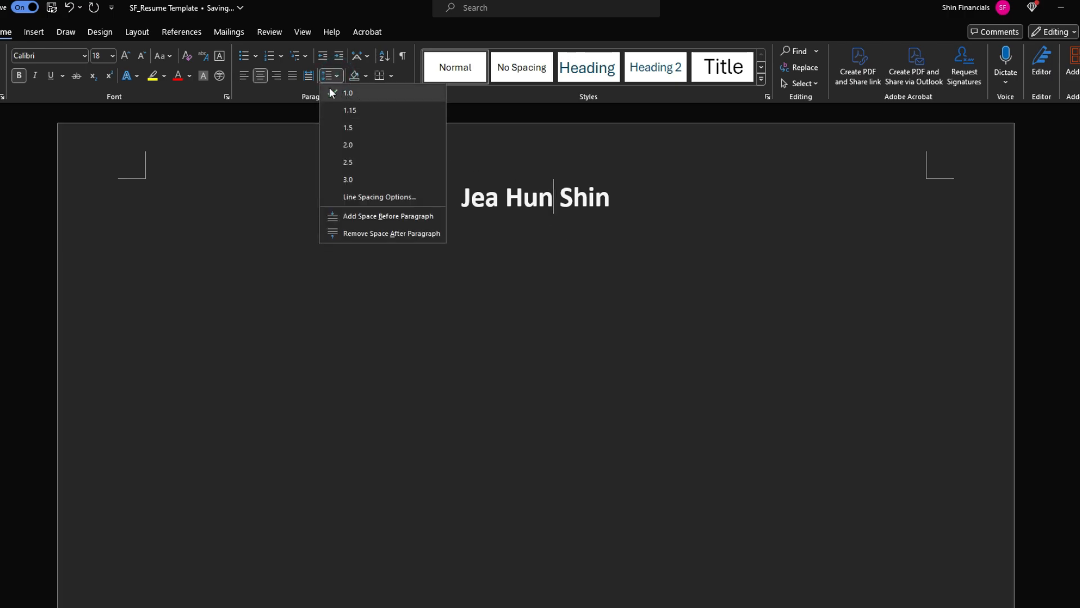
pyautogui.click(347, 90)
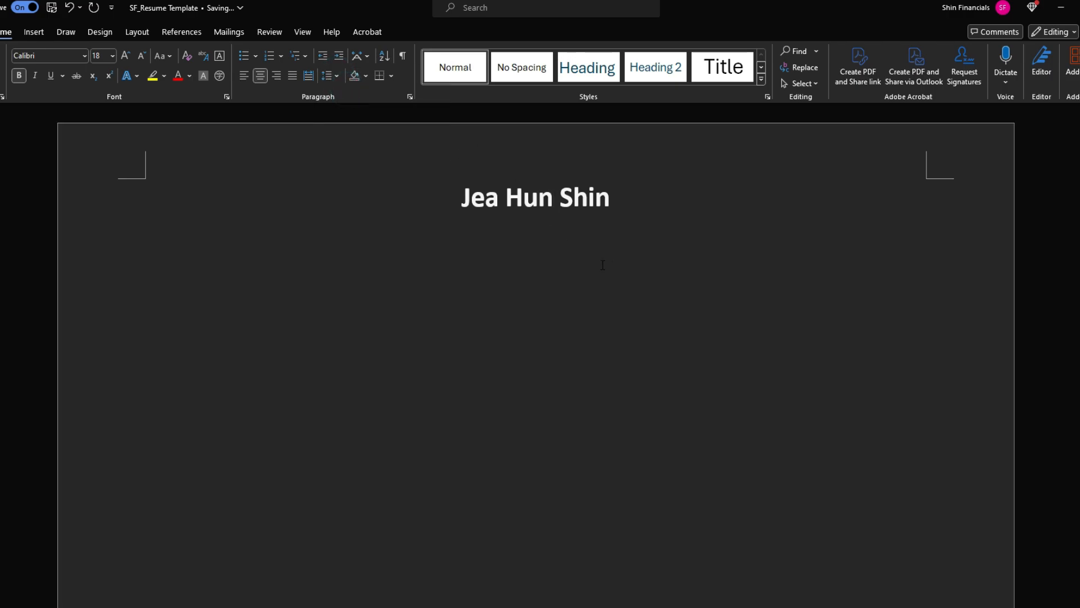
pyautogui.click(547, 230)
pyautogui.click(555, 230)
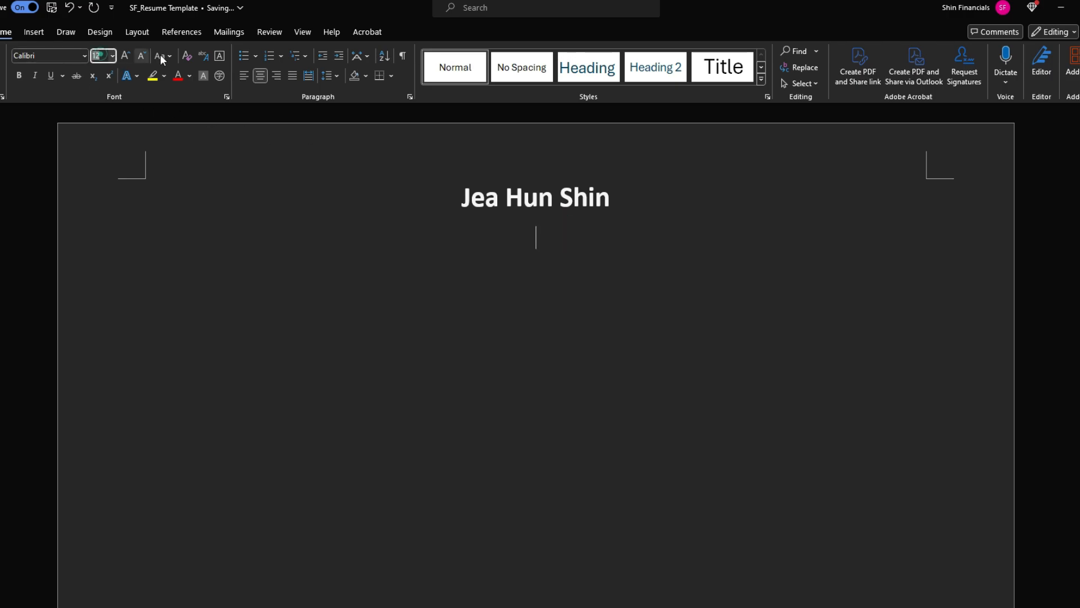
# Set the font size to 9 pt for the line below the name
pyautogui.click(100, 55)
pyautogui.write('9')
pyautogui.press('Return')
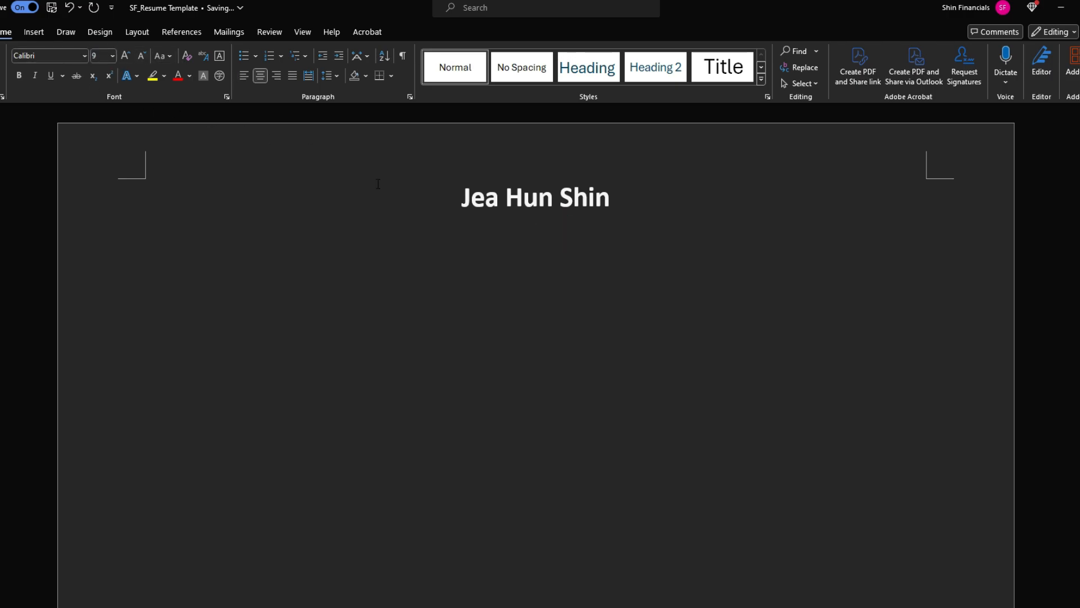
pyautogui.click(545, 229)
# Type the contact line: Toronto, ON, phone number, e-mail address and LinkedIn profile URL
pyautogui.write('Toronto, ON | +1 (111)')
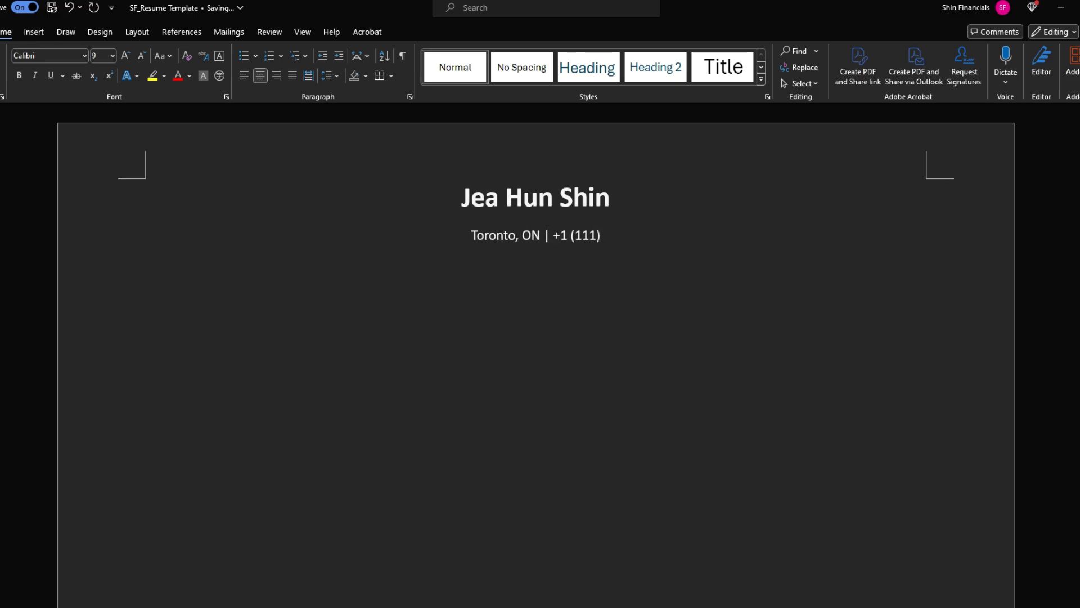
pyautogui.write(' - 111')
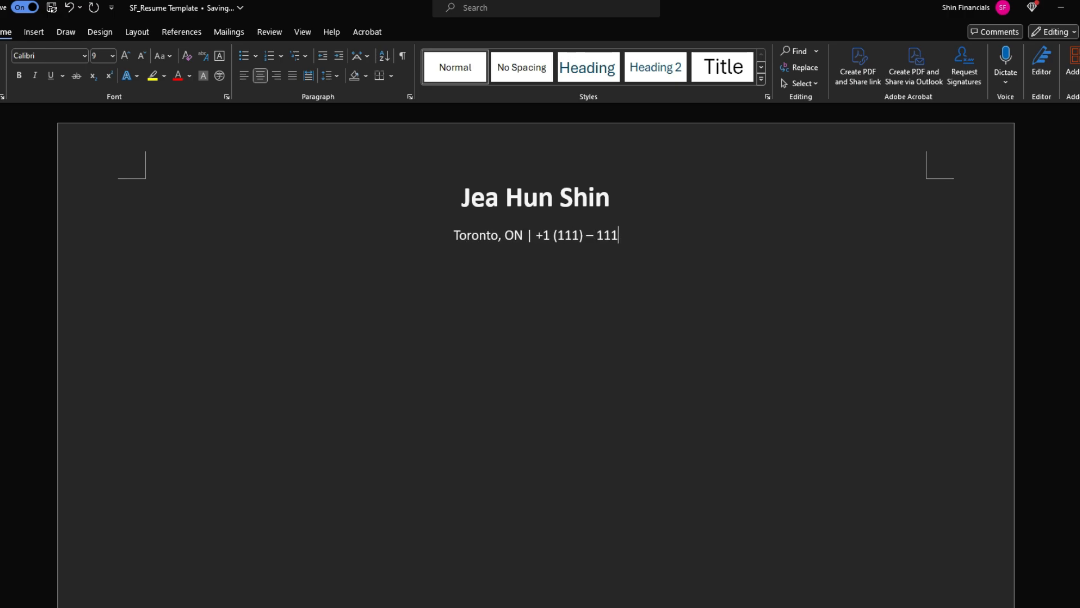
pyautogui.write(' - 1111')
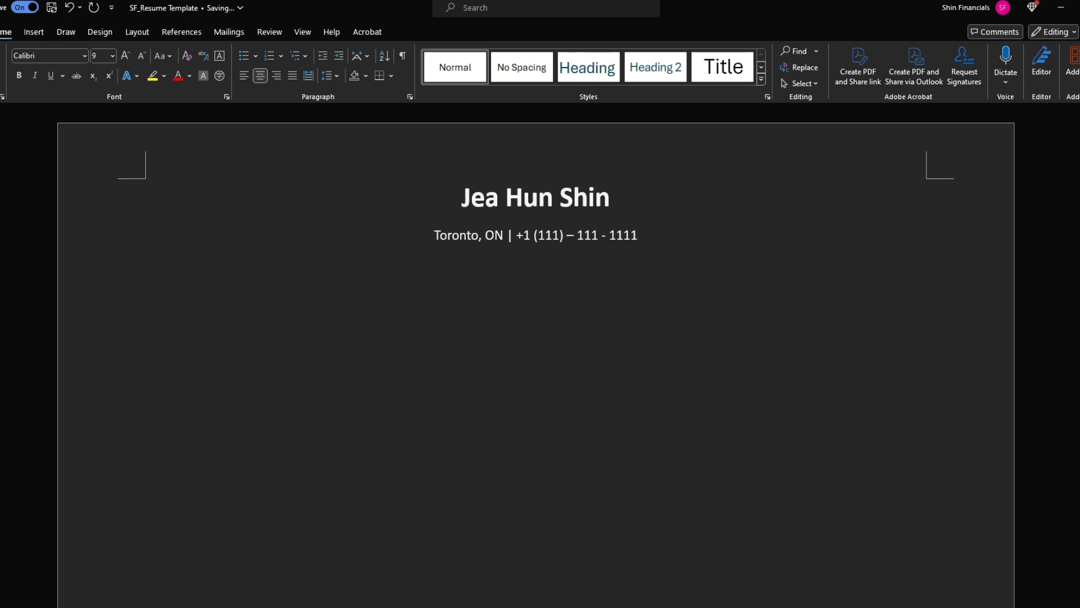
pyautogui.write(' |')
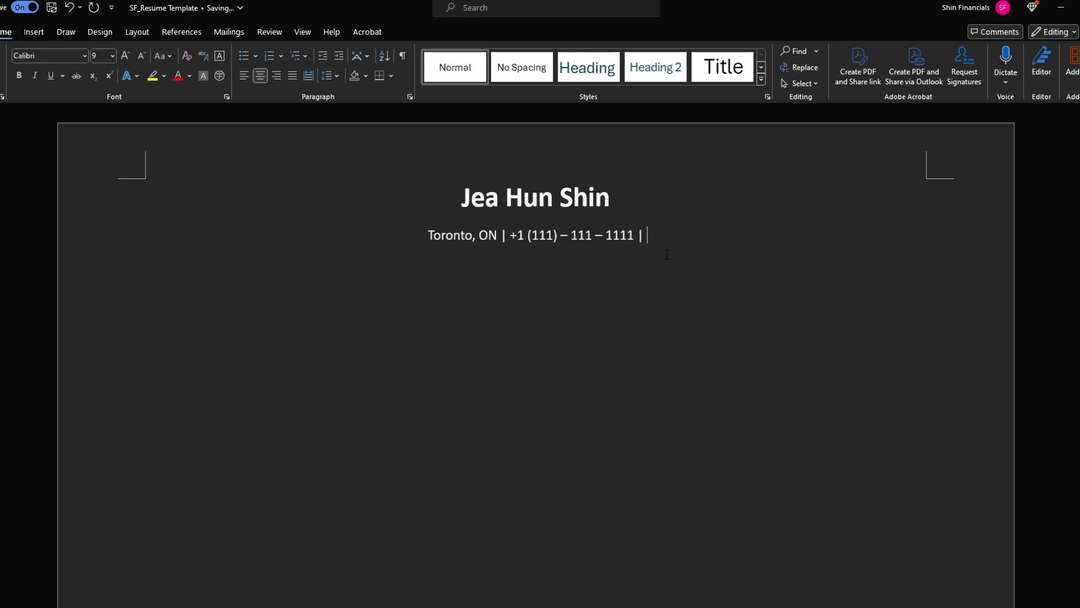
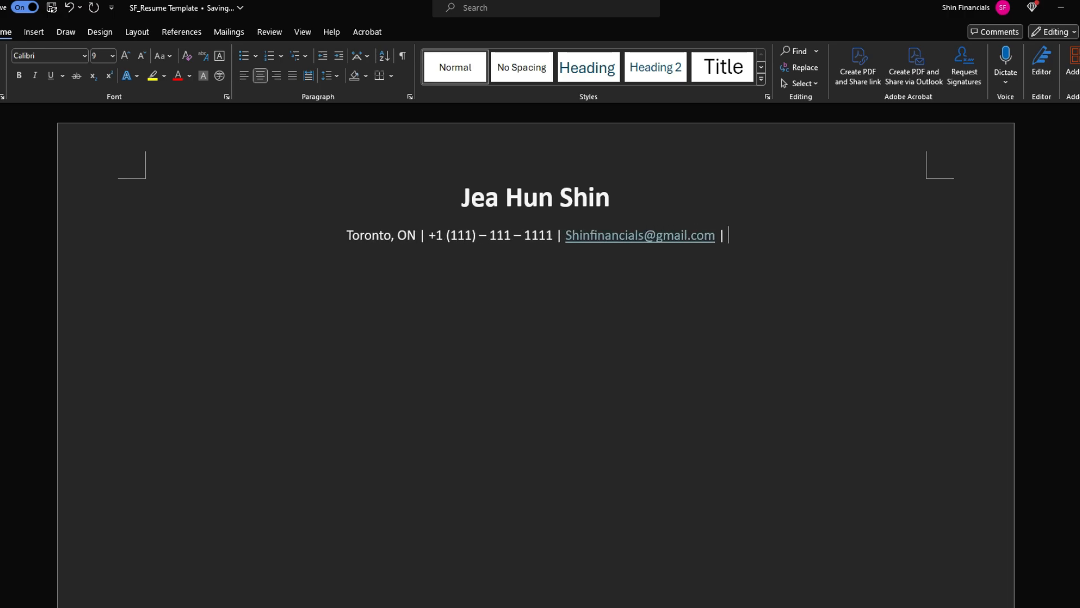
pyautogui.write('Li')
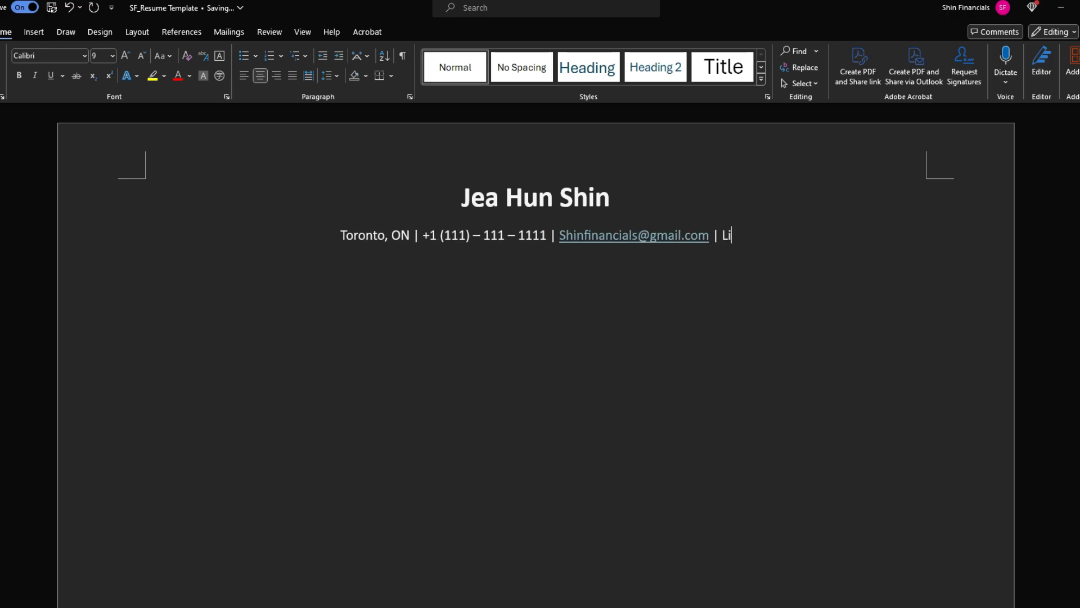
pyautogui.press('BackSpace')
pyautogui.write('inkedin.')
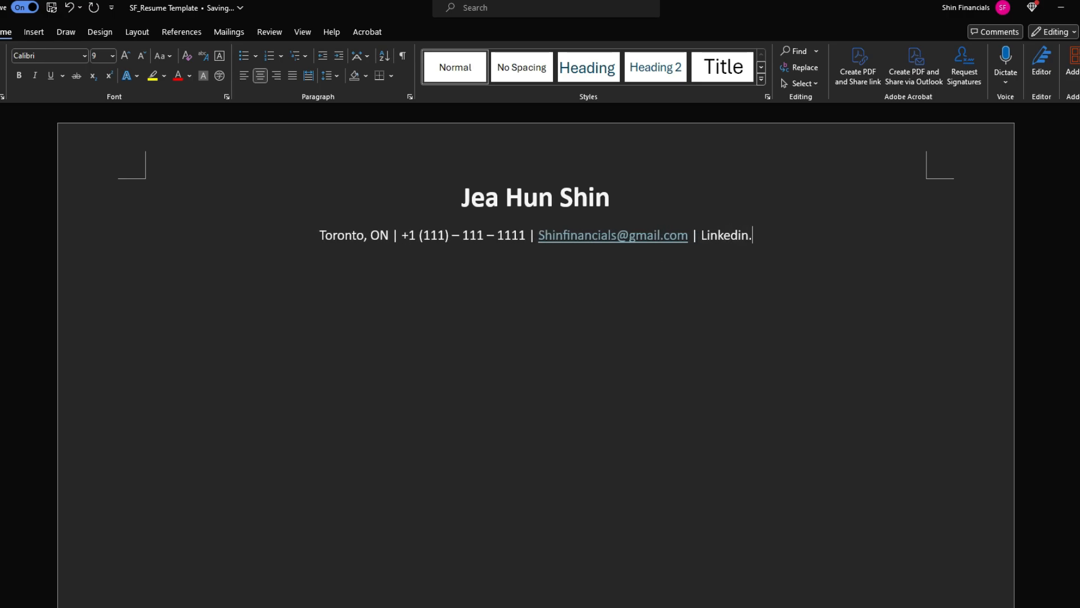
pyautogui.write('com/in/')
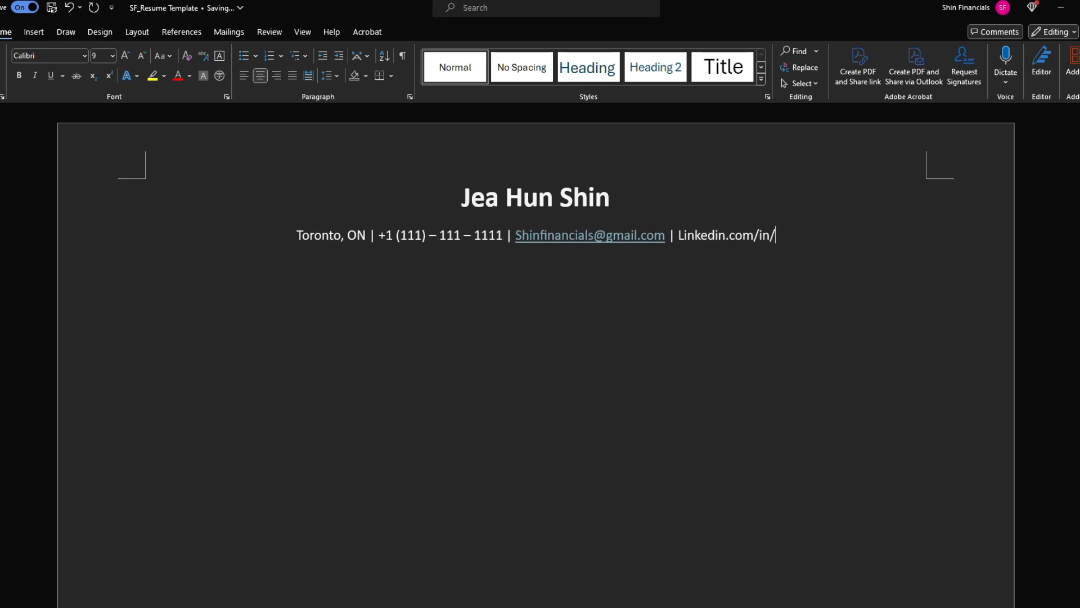
pyautogui.write('ShinFina')
pyautogui.press('BackSpace')
pyautogui.press('BackSpace')
pyautogui.press('BackSpace')
pyautogui.press('BackSpace')
pyautogui.write('f')
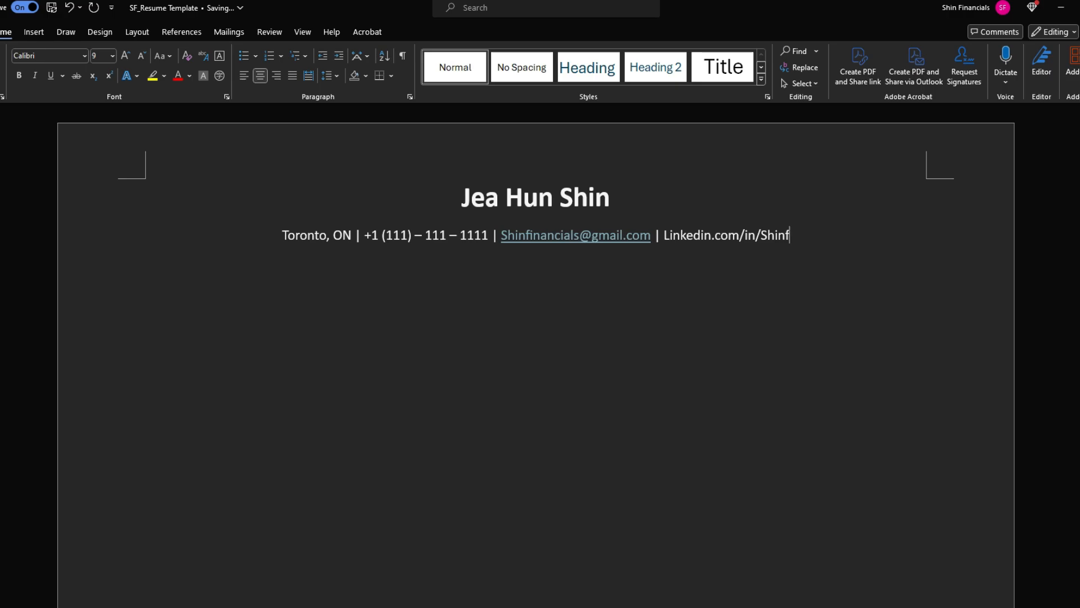
pyautogui.write('inancials')
pyautogui.press('Return')
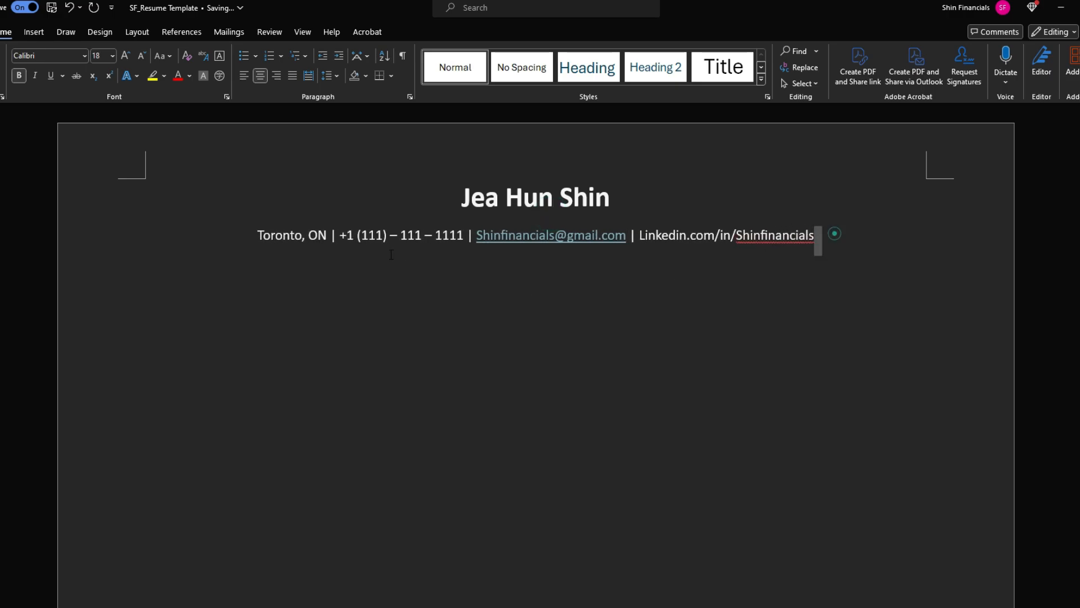
pyautogui.moveTo(831, 233); pyautogui.dragTo(536, 211)
pyautogui.click(573, 212)
# Set the name heading's Spacing After to 0 pt
pyautogui.moveTo(825, 236); pyautogui.dragTo(257, 237)
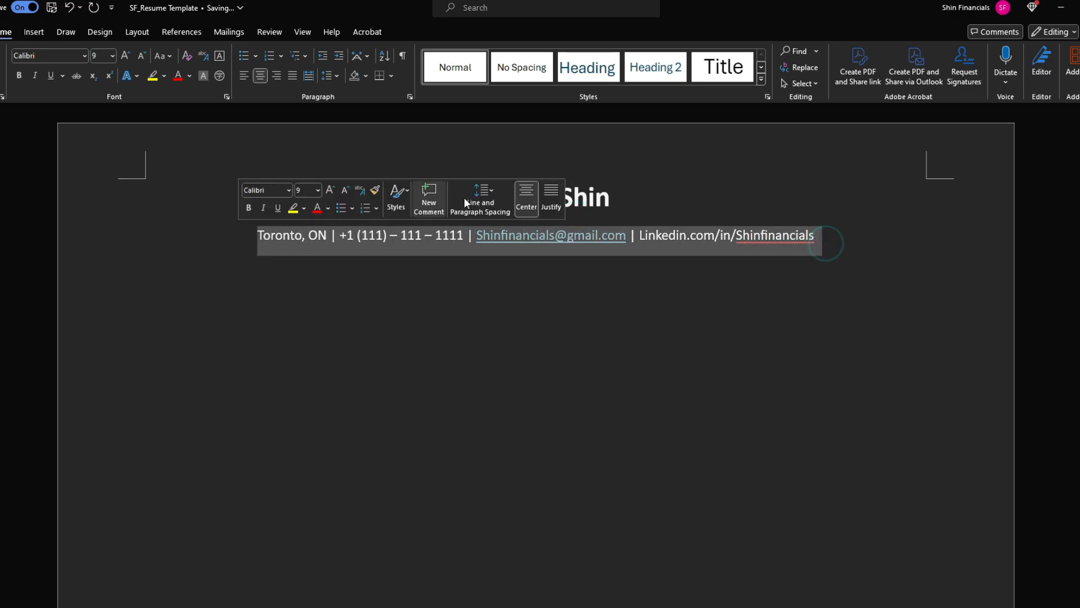
pyautogui.click(623, 200)
pyautogui.moveTo(623, 200); pyautogui.dragTo(438, 202)
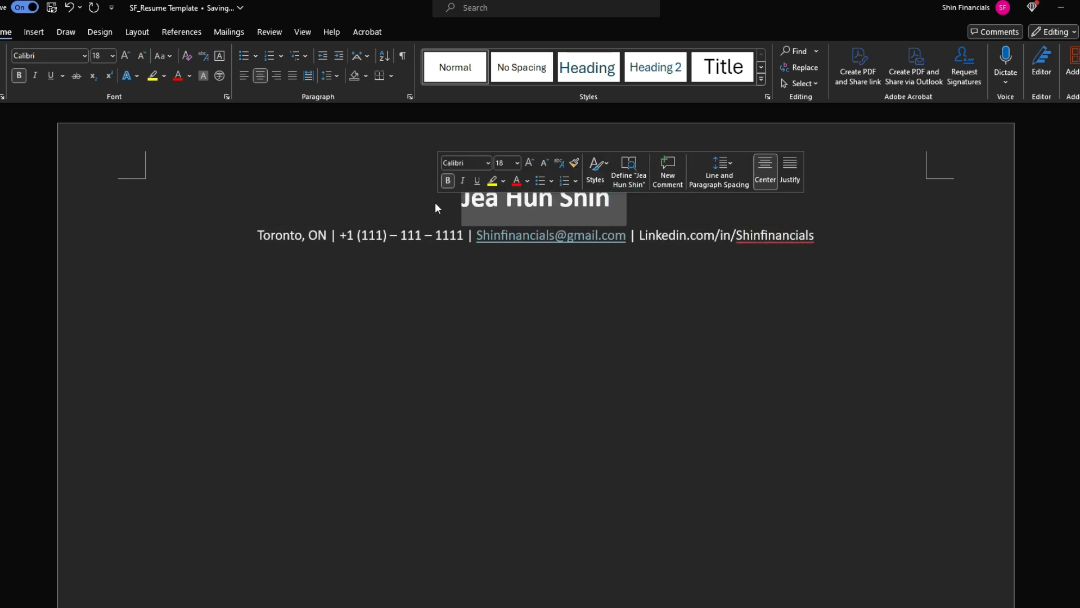
pyautogui.click(137, 32)
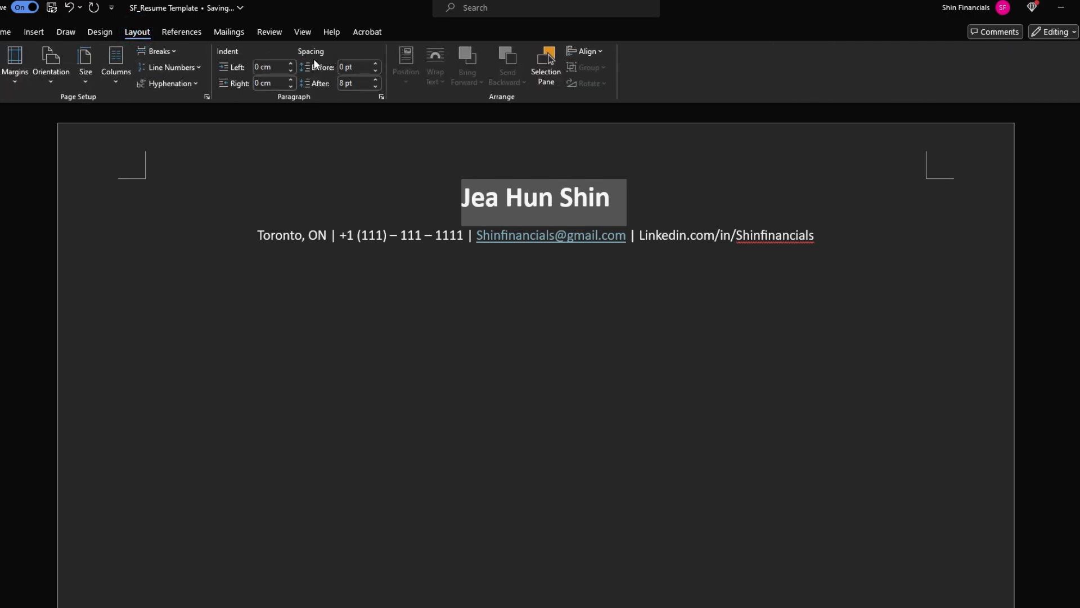
pyautogui.click(344, 83)
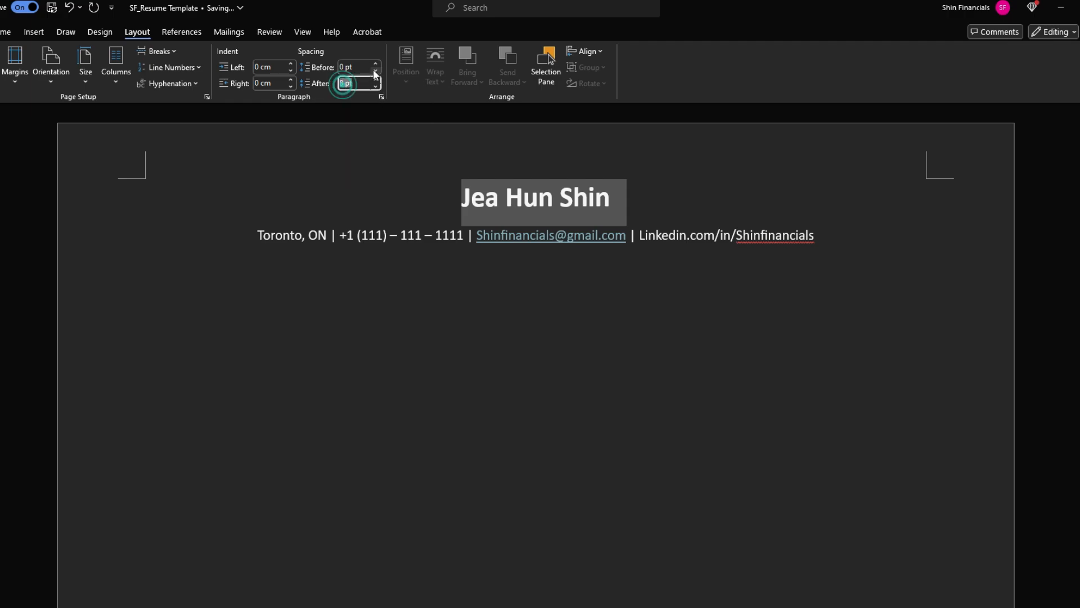
pyautogui.write('0 pt')
pyautogui.press('Return')
pyautogui.click(579, 212)
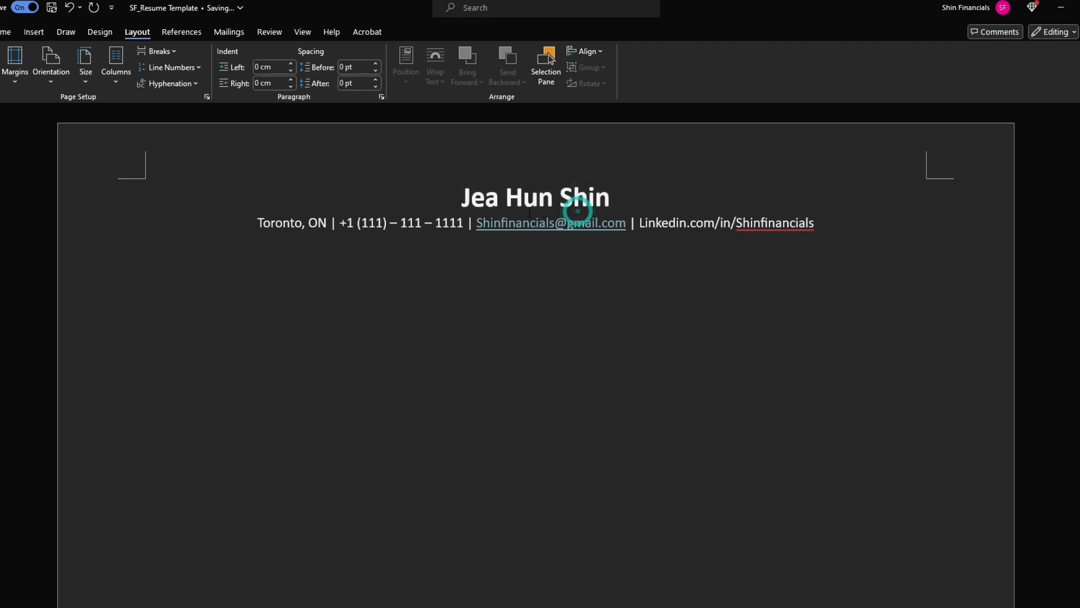
pyautogui.click(834, 227)
# Add a left-aligned line reading 'Education' below the contact line
pyautogui.press('Return')
pyautogui.click(7, 33)
pyautogui.click(242, 75)
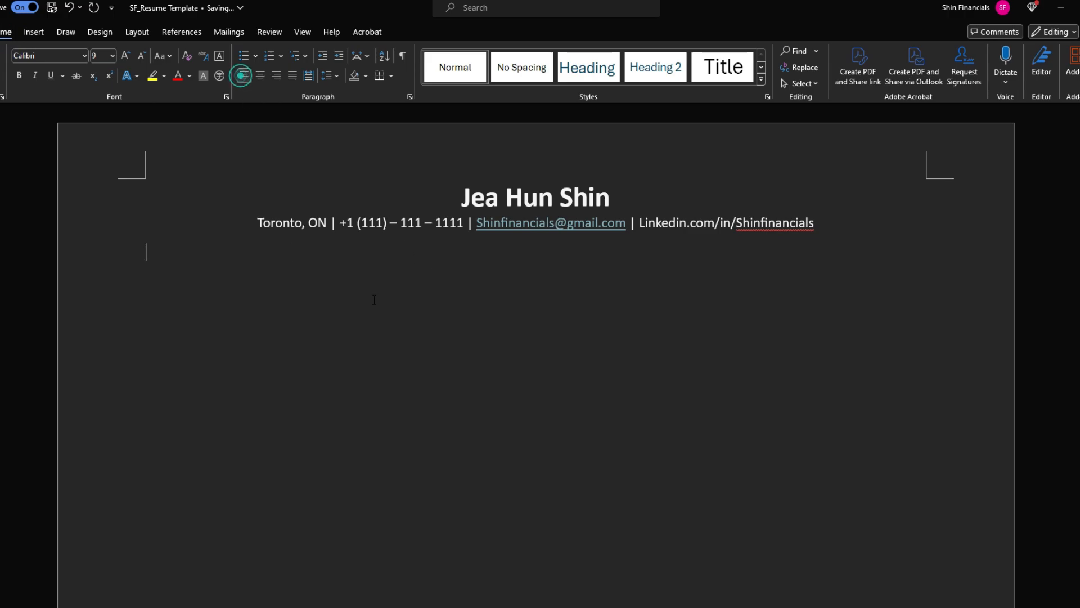
pyautogui.write('Education')
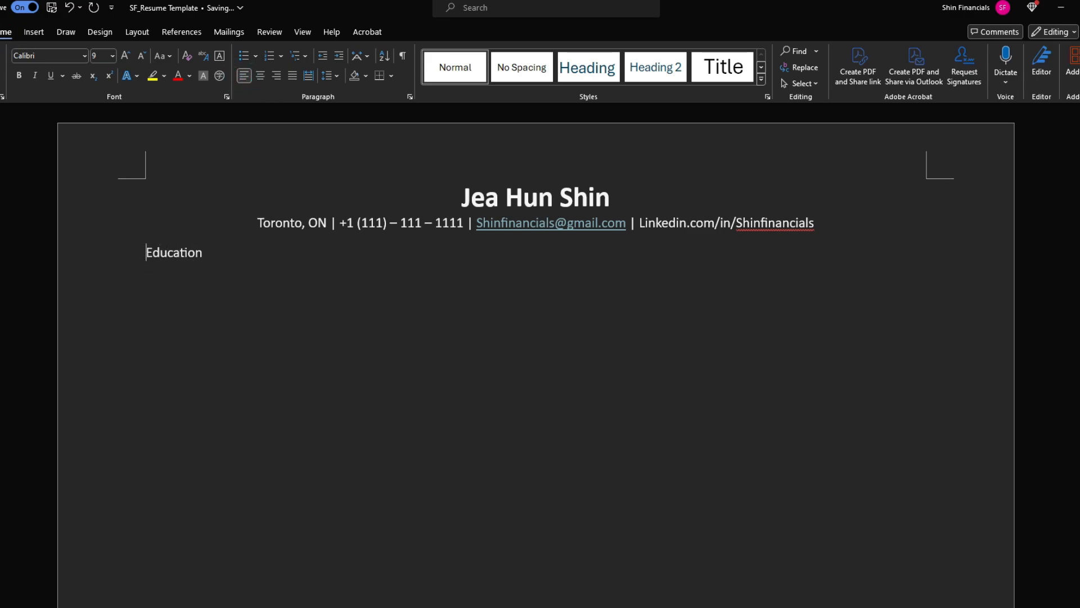
# Make the Education heading bold at 12 pt
pyautogui.hotkey('shift', 'Down')
pyautogui.hotkey('ctrl', 'b')
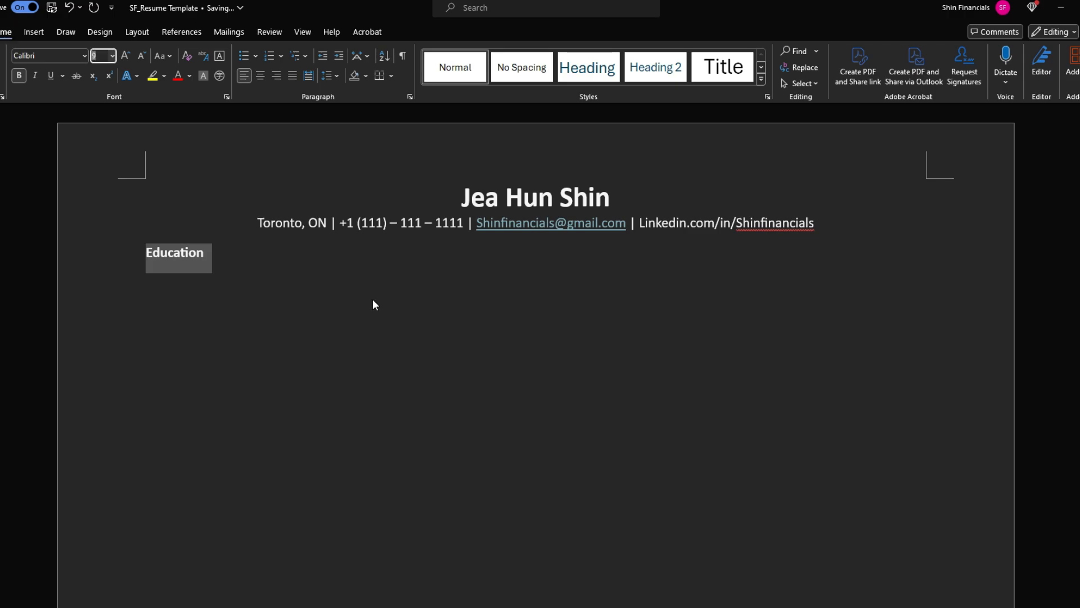
pyautogui.write('14')
pyautogui.press('Return')
pyautogui.press('Down')
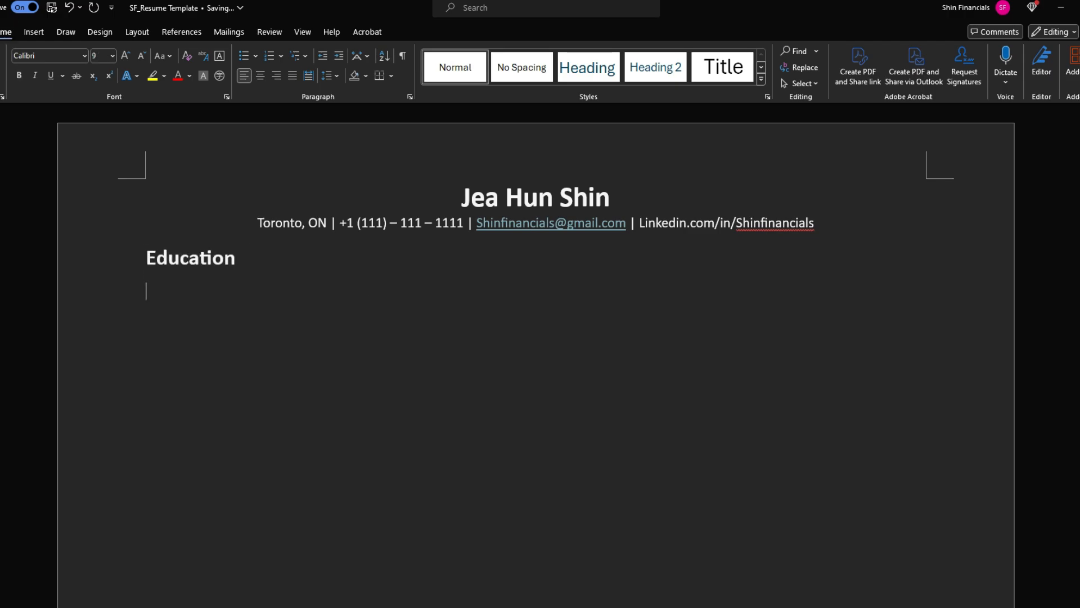
pyautogui.hotkey('shift', 'Up')
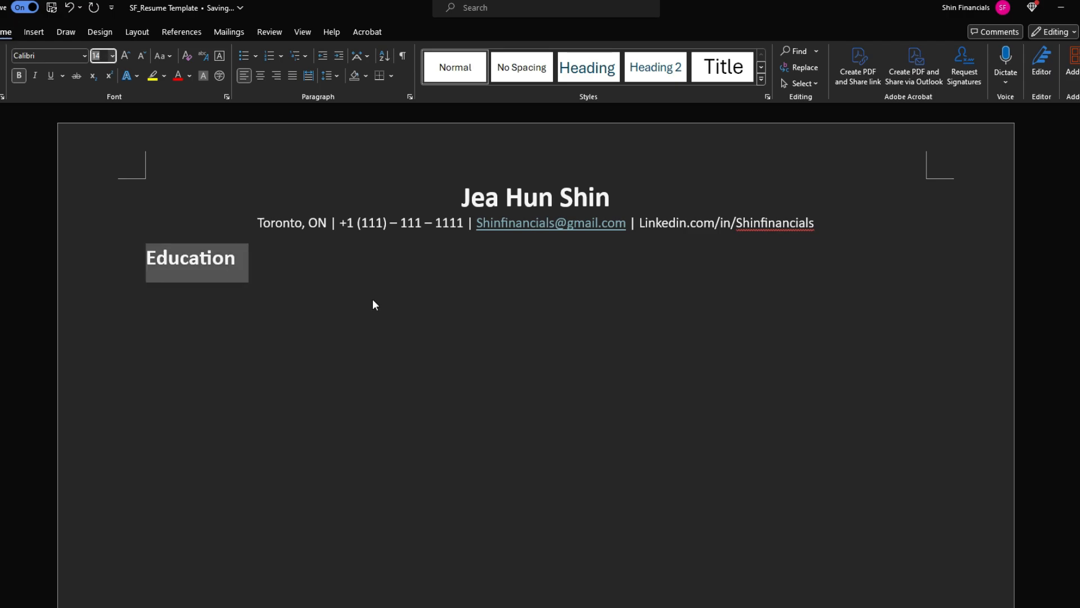
pyautogui.write('12')
pyautogui.press('Return')
pyautogui.press('Down')
pyautogui.press('Left')
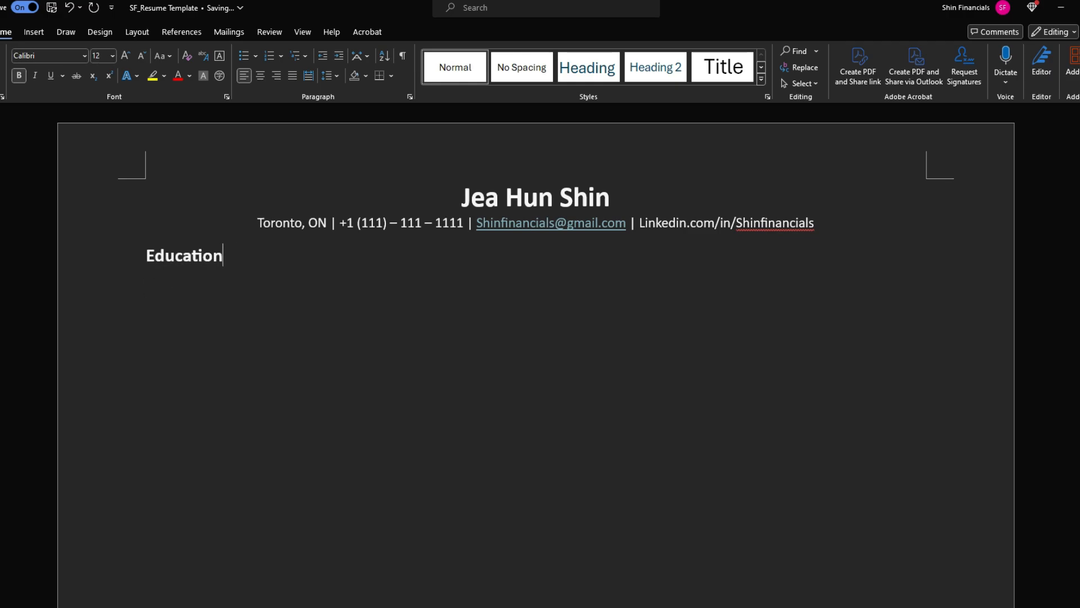
pyautogui.press('Home')
pyautogui.hotkey('shift', 'Down')
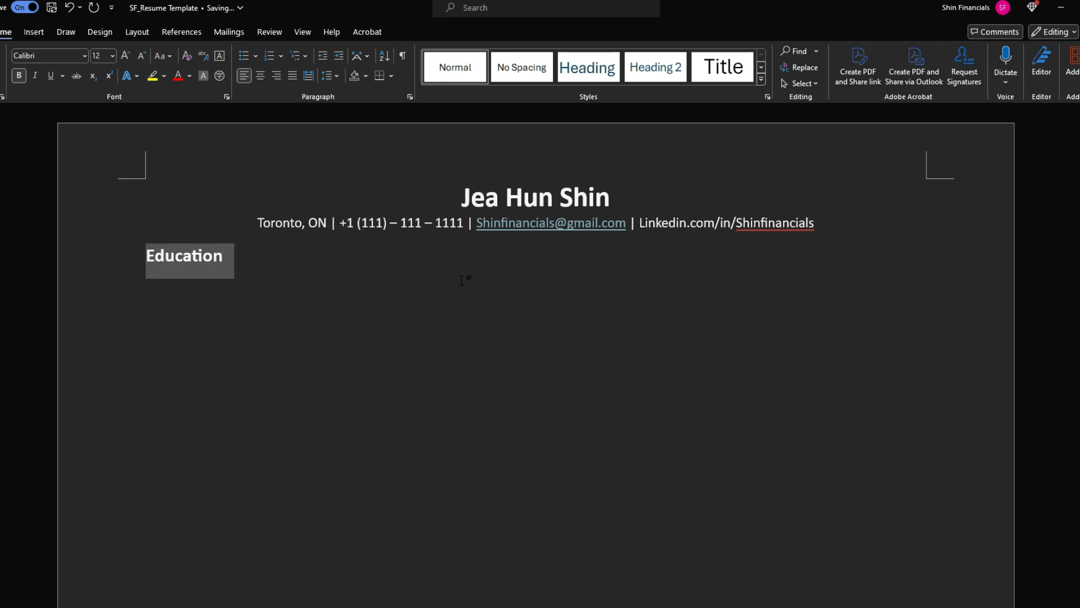
# Add a bottom border under the Education heading across the page width
pyautogui.click(391, 76)
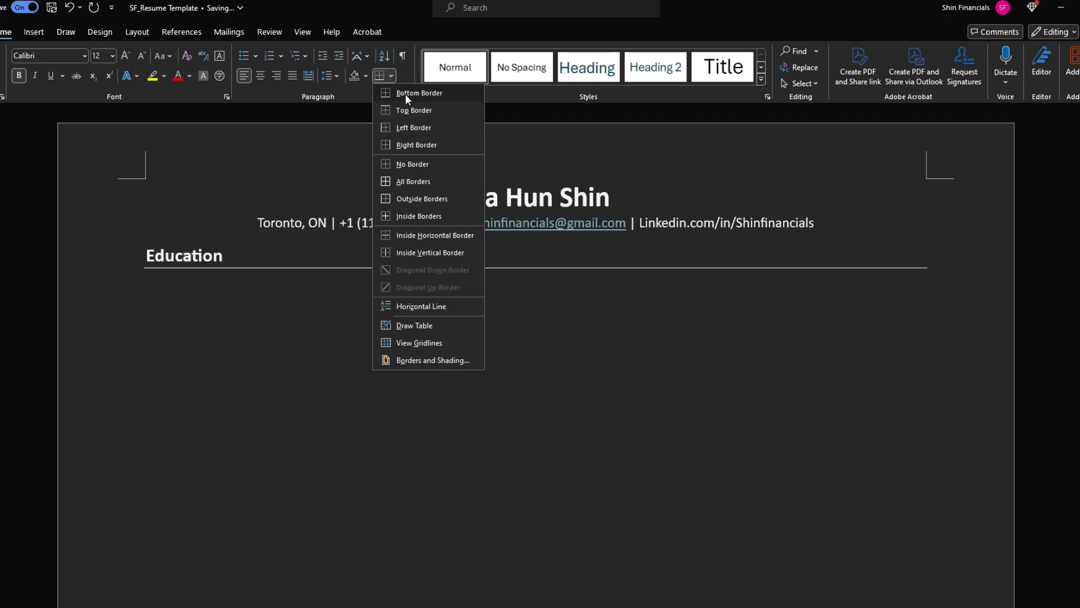
pyautogui.click(407, 95)
pyautogui.click(214, 287)
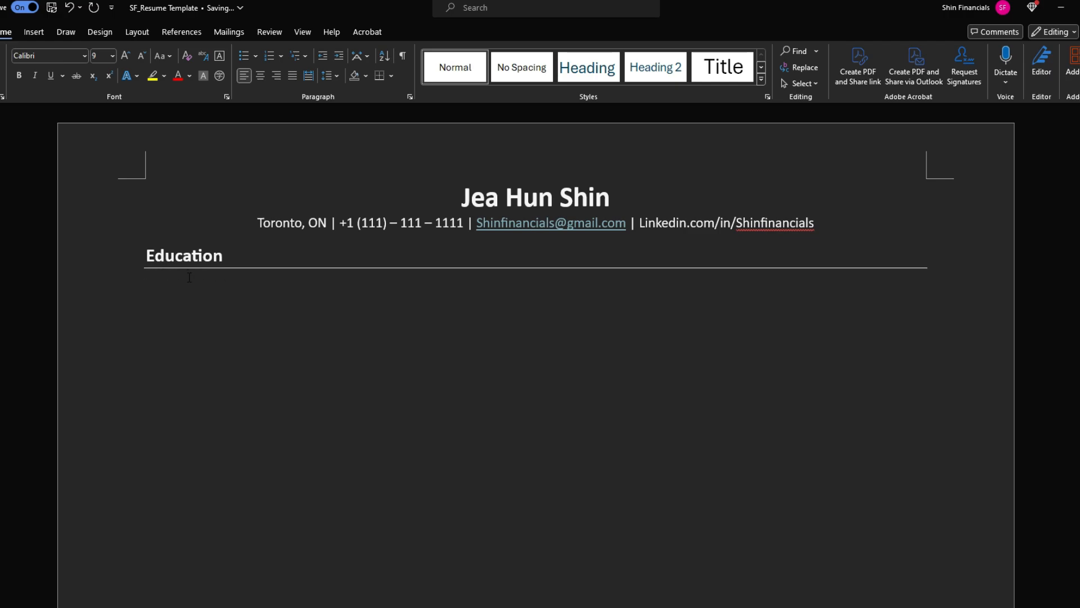
pyautogui.click(235, 257)
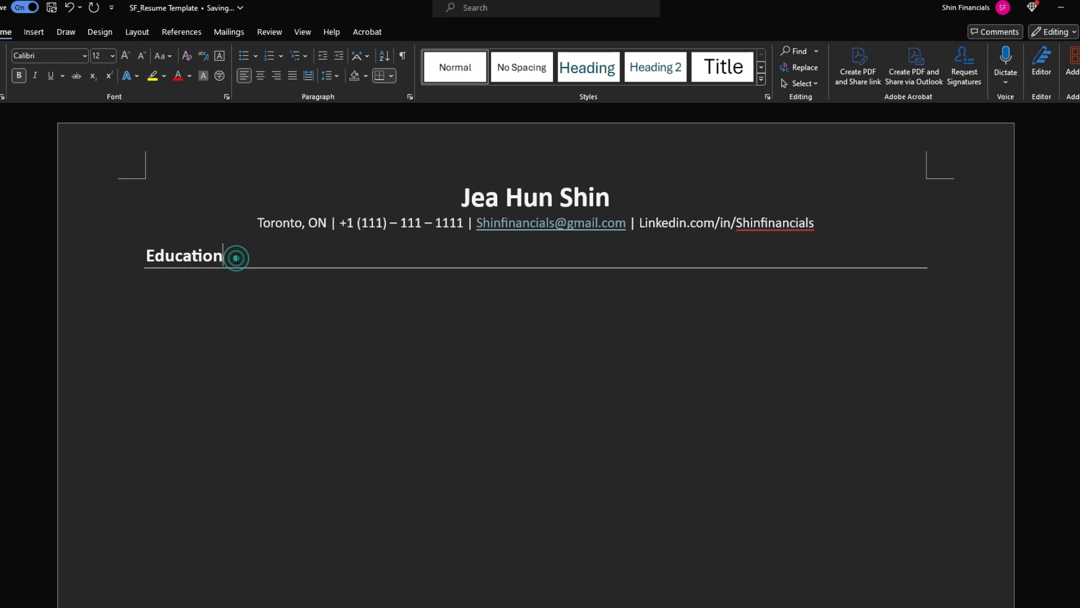
pyautogui.click(202, 287)
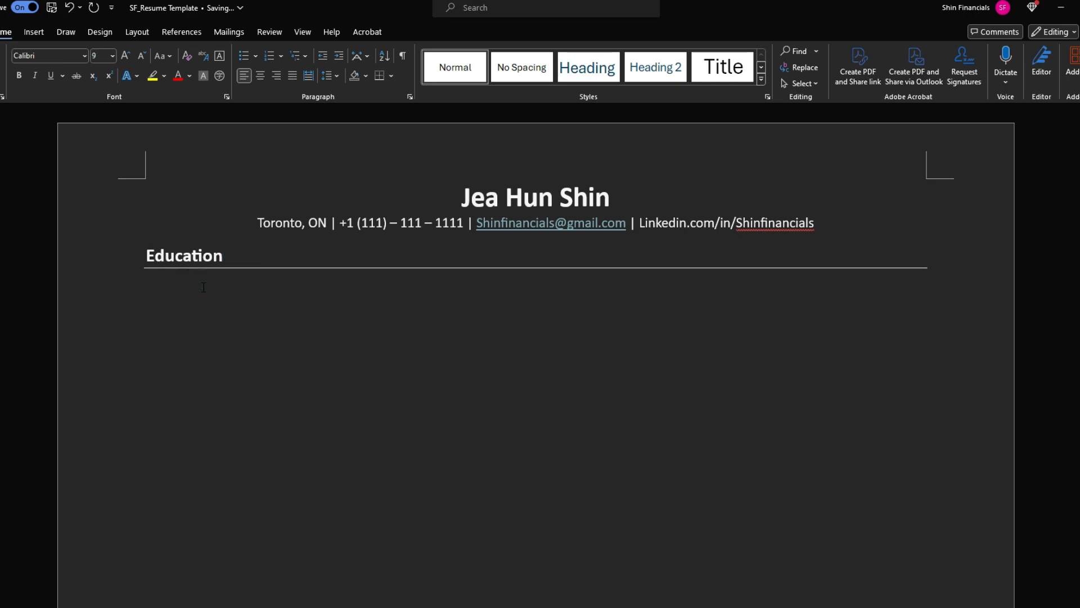
pyautogui.click(154, 290)
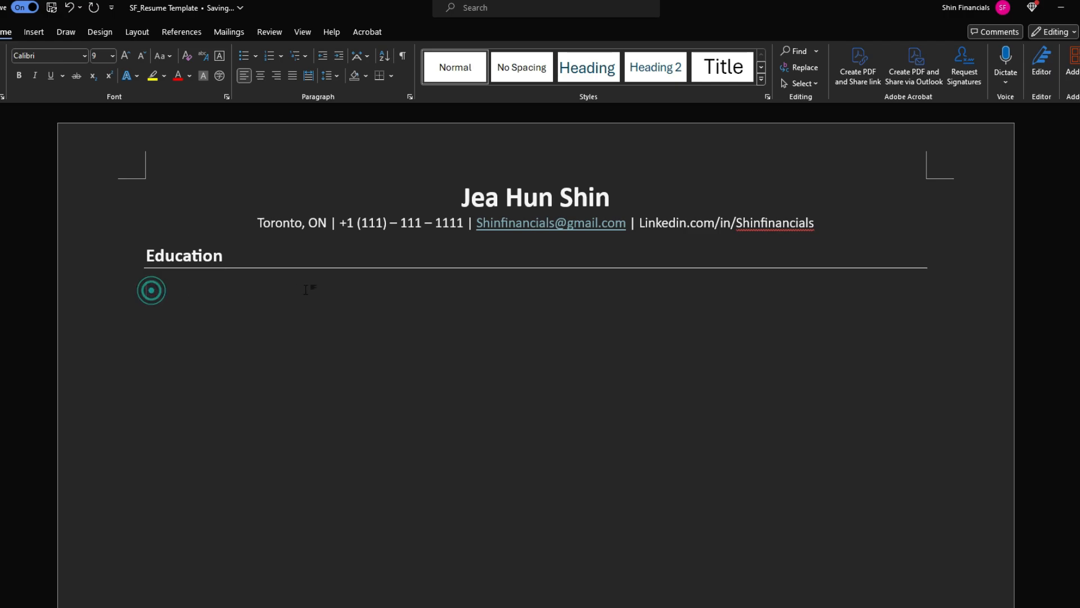
pyautogui.click(929, 290)
# Insert a 2×2 table with 'Honors Bachelor of Finance' and 'Toronto, ON' in the first row
pyautogui.click(35, 31)
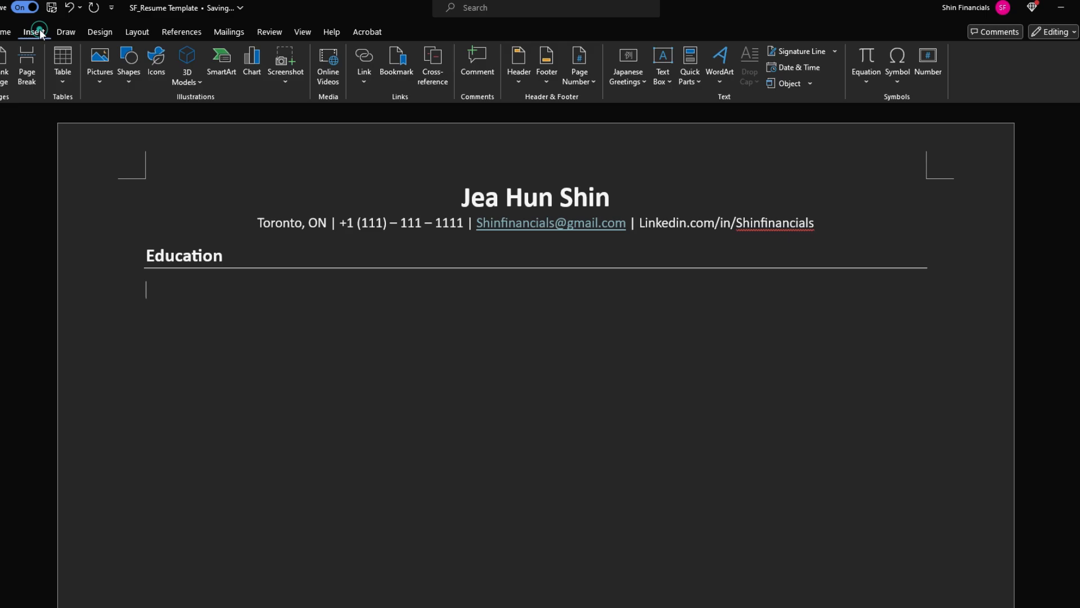
pyautogui.click(62, 72)
pyautogui.click(75, 129)
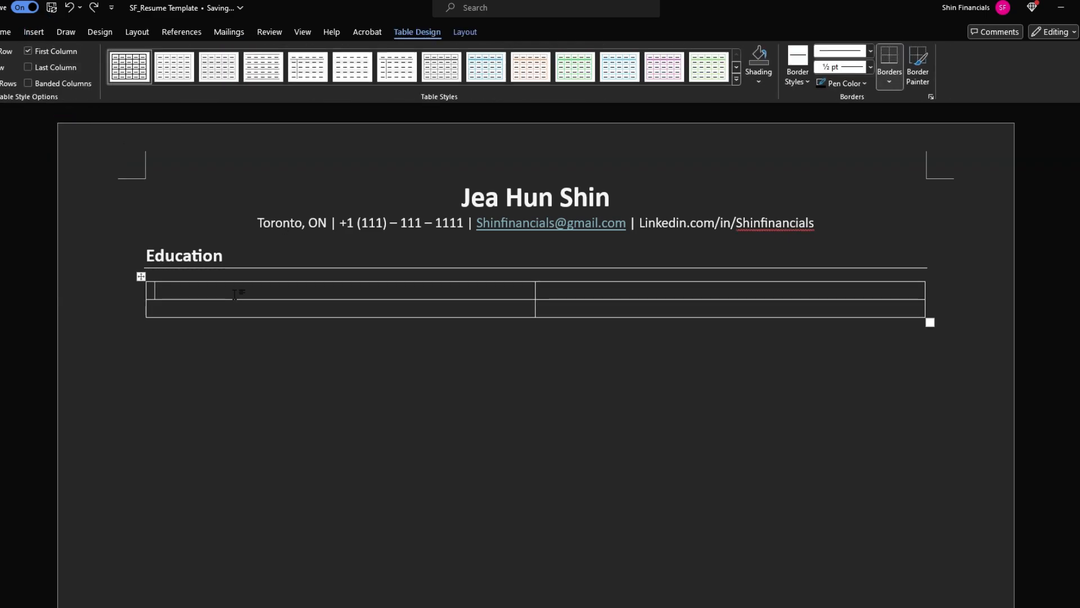
pyautogui.write('Honours &')
pyautogui.press('BackSpace')
pyautogui.press('BackSpace')
pyautogui.press('BackSpace')
pyautogui.press('BackSpace')
pyautogui.press('BackSpace')
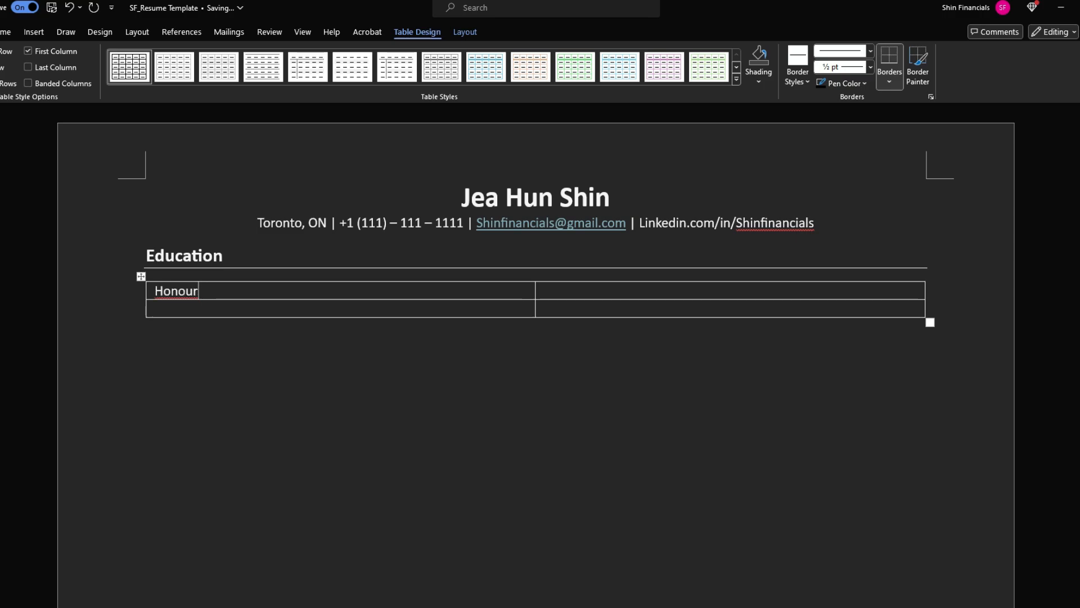
pyautogui.write('rs Bachelor of Finance')
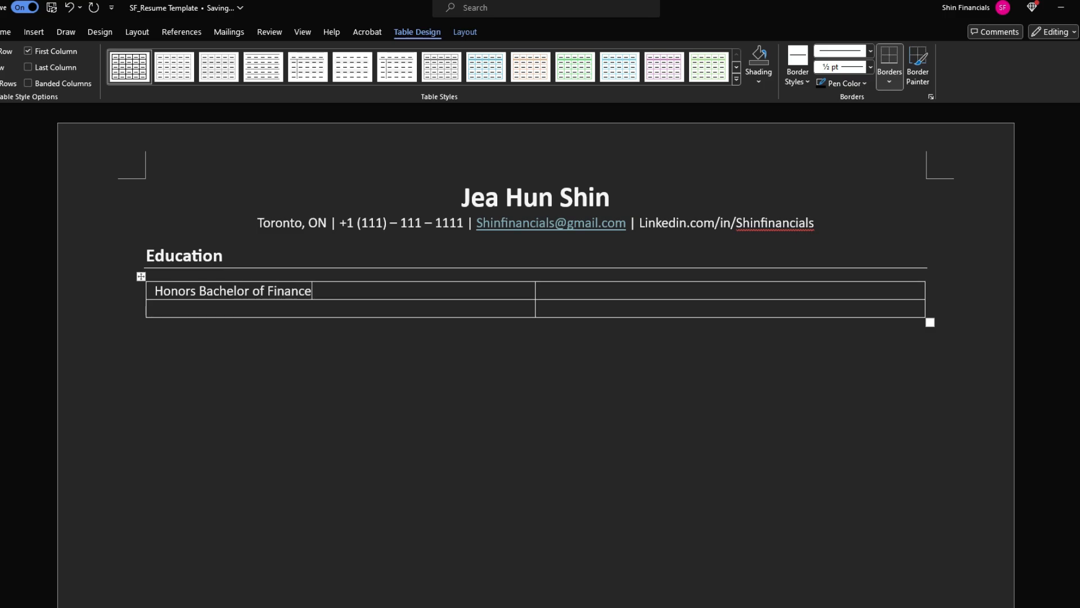
pyautogui.press('Tab')
pyautogui.write('Toronto, ON')
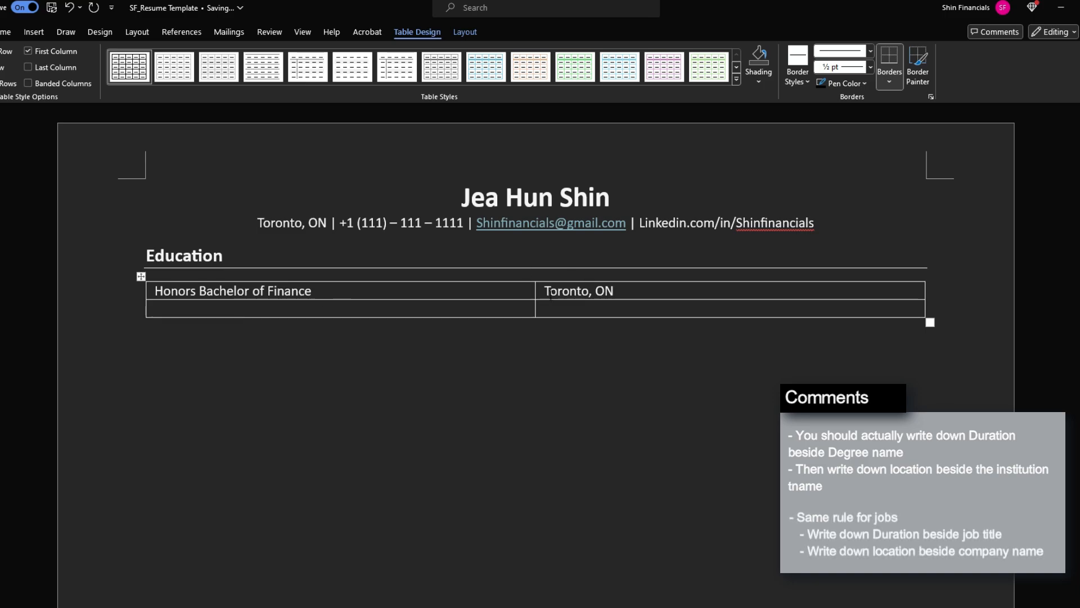
# Right-align 'Toronto, ON' in its table cell
pyautogui.doubleClick(633, 289)
pyautogui.click(789, 290)
pyautogui.tripleClick(623, 289)
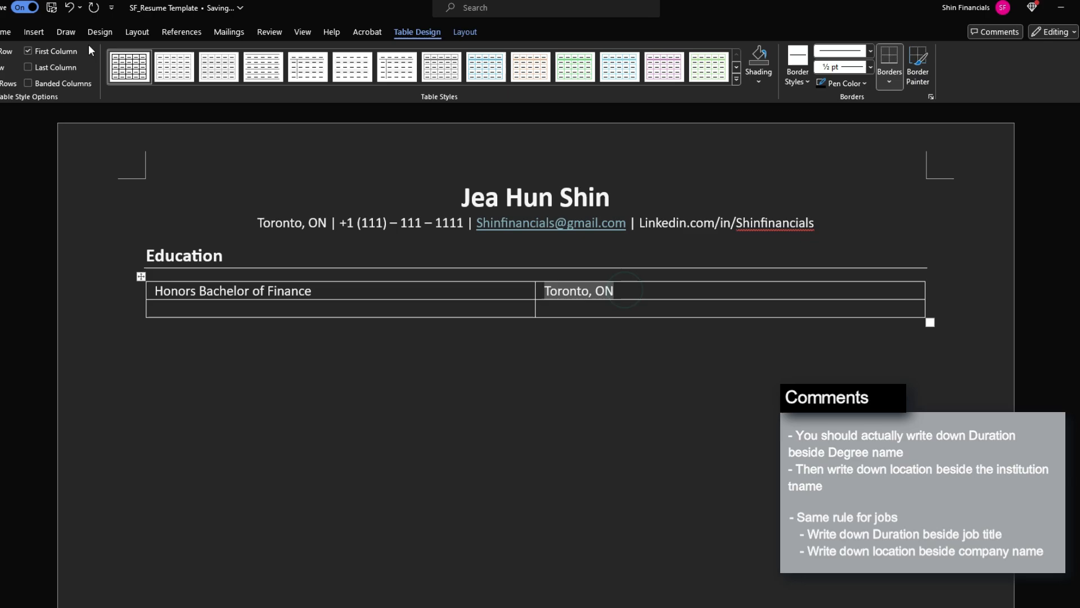
pyautogui.click(32, 34)
pyautogui.click(8, 32)
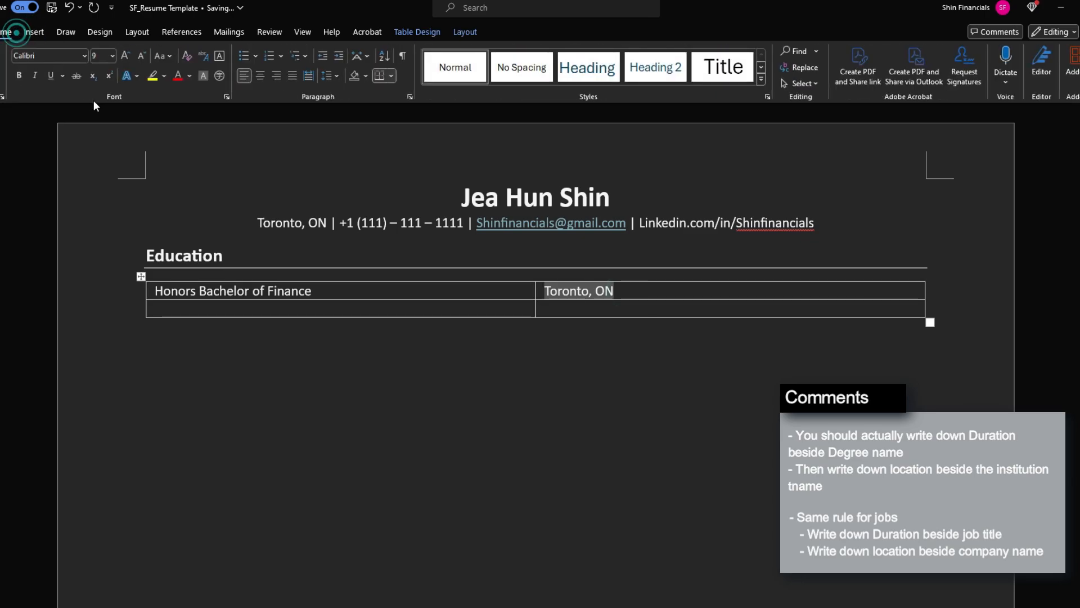
pyautogui.click(276, 76)
# Fill the second row with the university name and right-aligned 'September 2016 – April 2020'
pyautogui.click(357, 310)
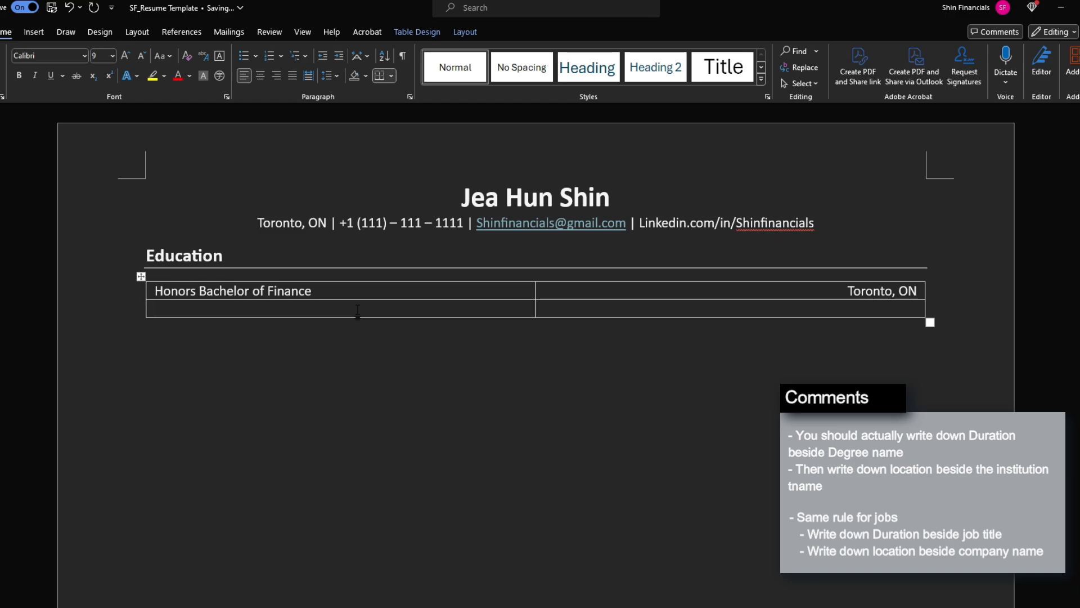
pyautogui.write('Shin Financials Univ')
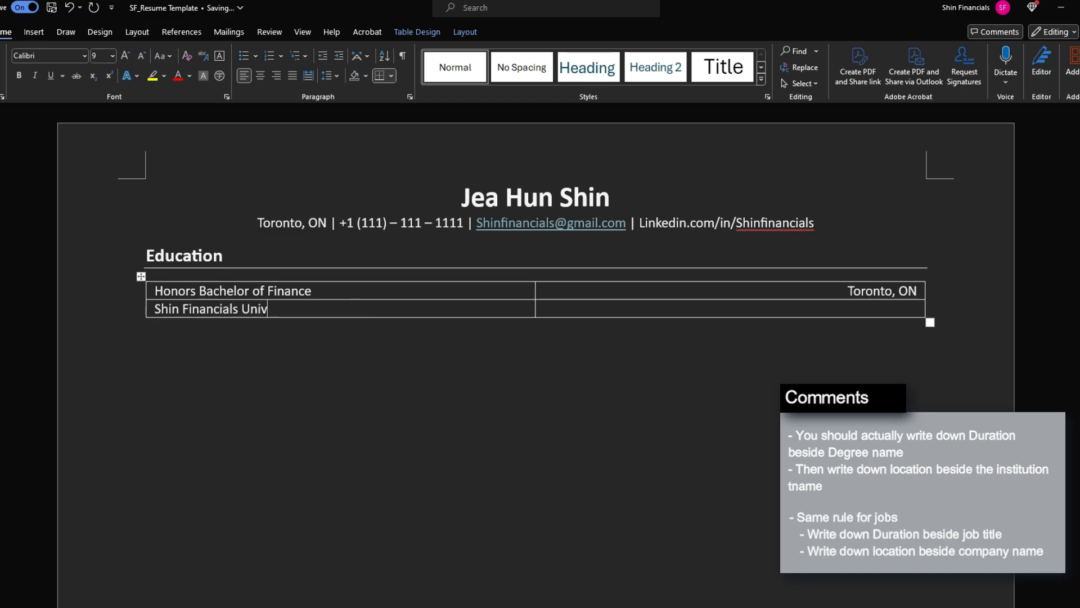
pyautogui.write('ersity')
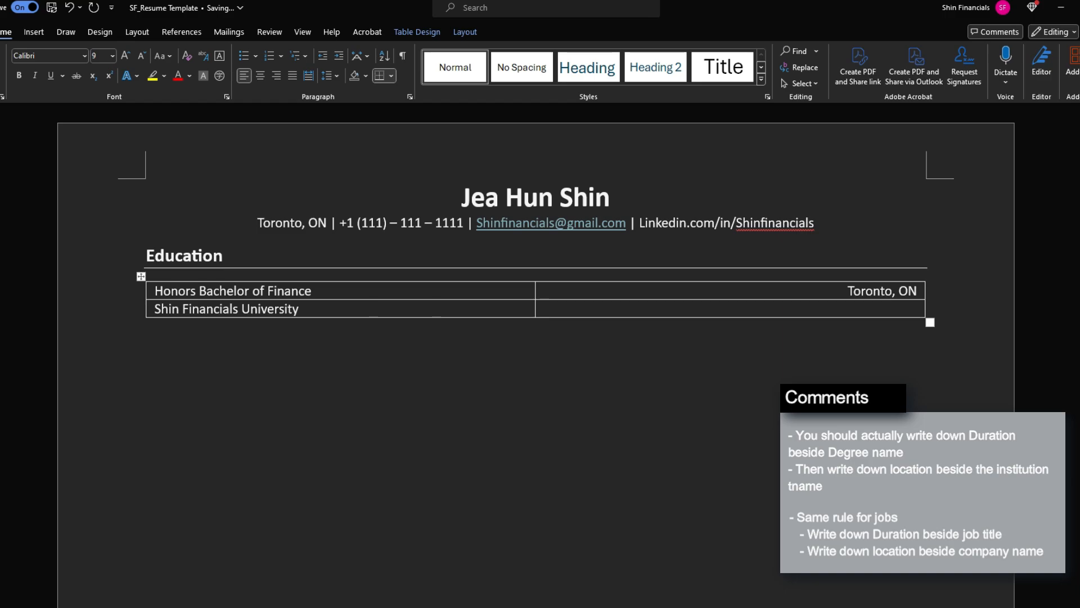
pyautogui.write('September 2')
pyautogui.write('016 – April 20')
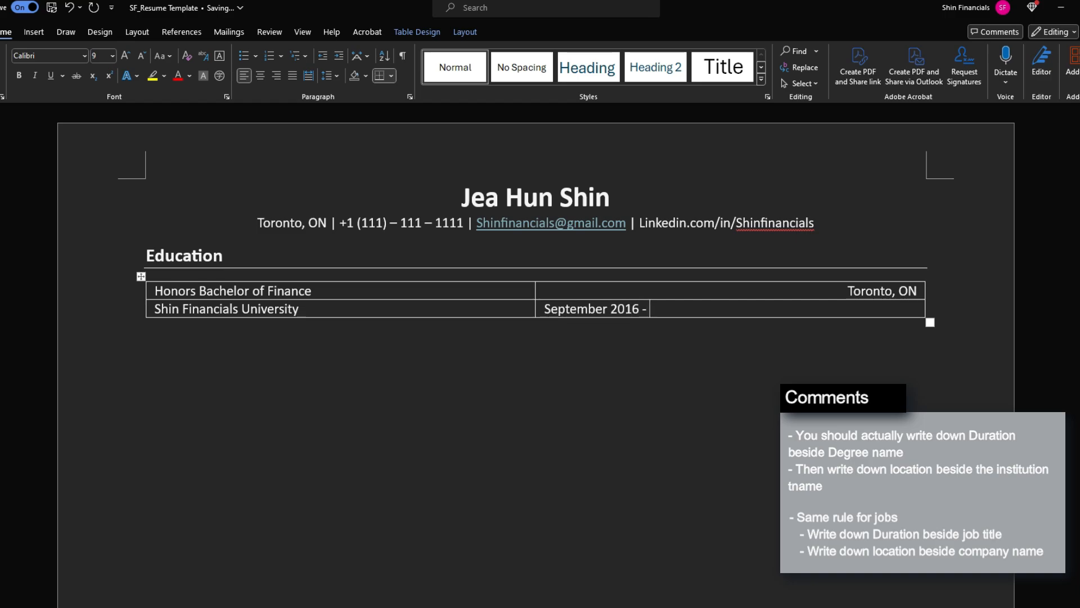
pyautogui.write('20')
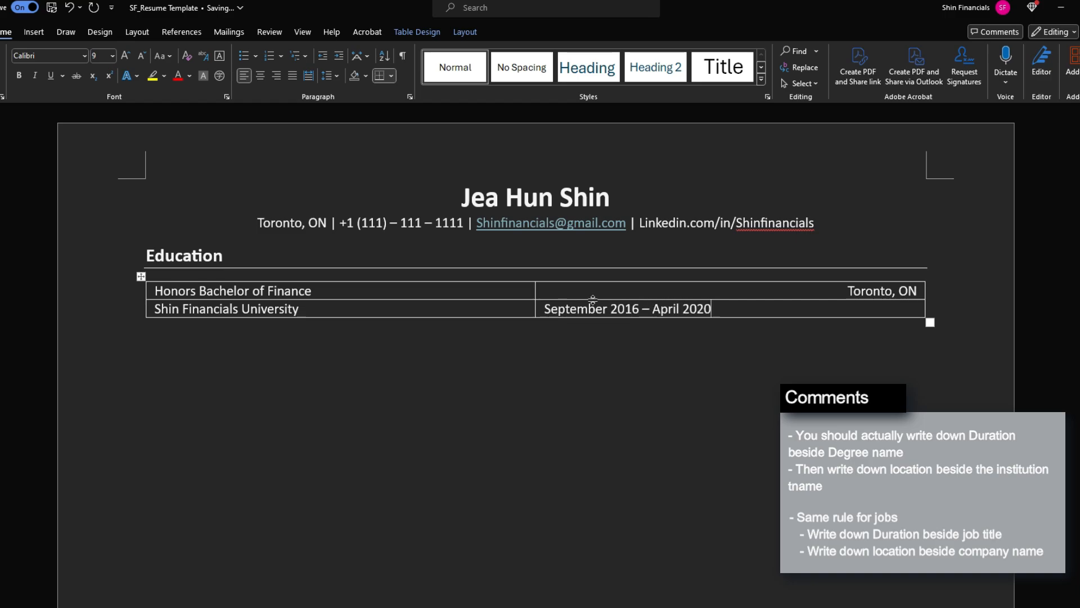
pyautogui.moveTo(721, 309); pyautogui.dragTo(561, 314)
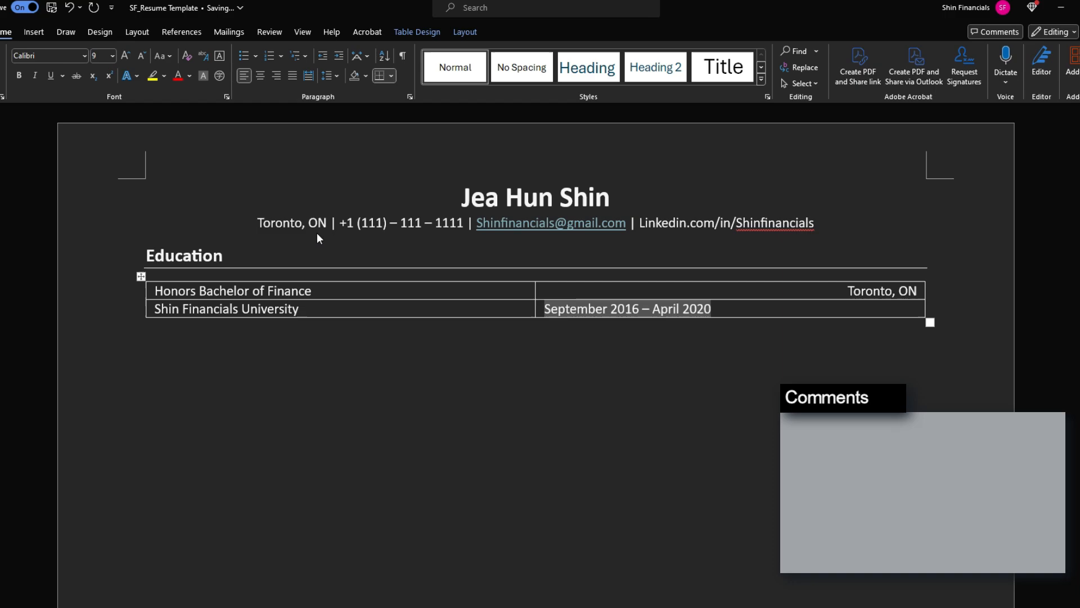
pyautogui.hotkey('ctrl', 'j')
pyautogui.hotkey('ctrl', 'r')
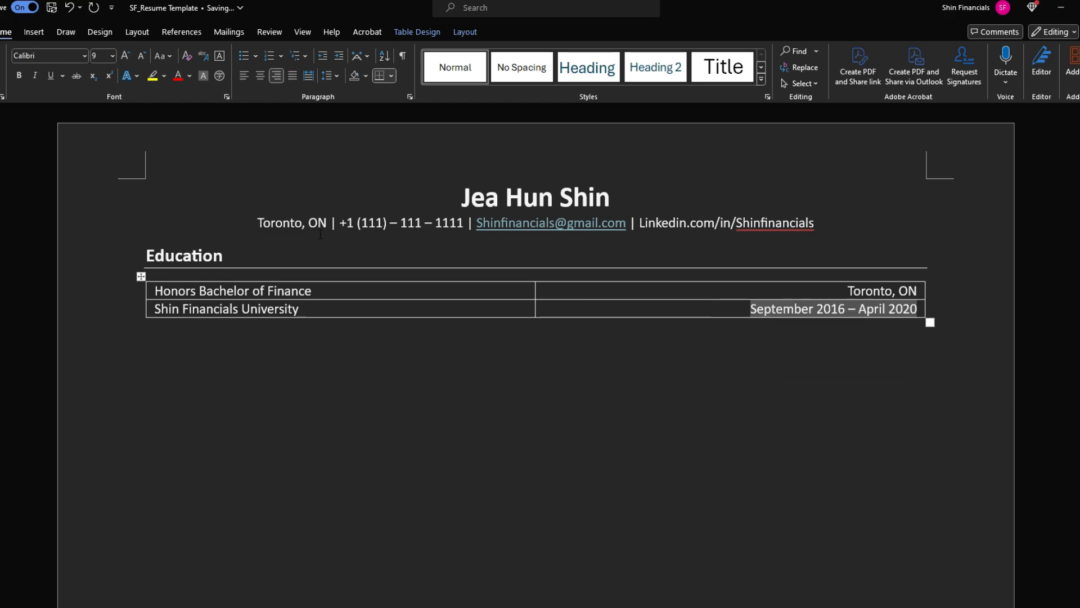
pyautogui.click(849, 335)
pyautogui.click(476, 306)
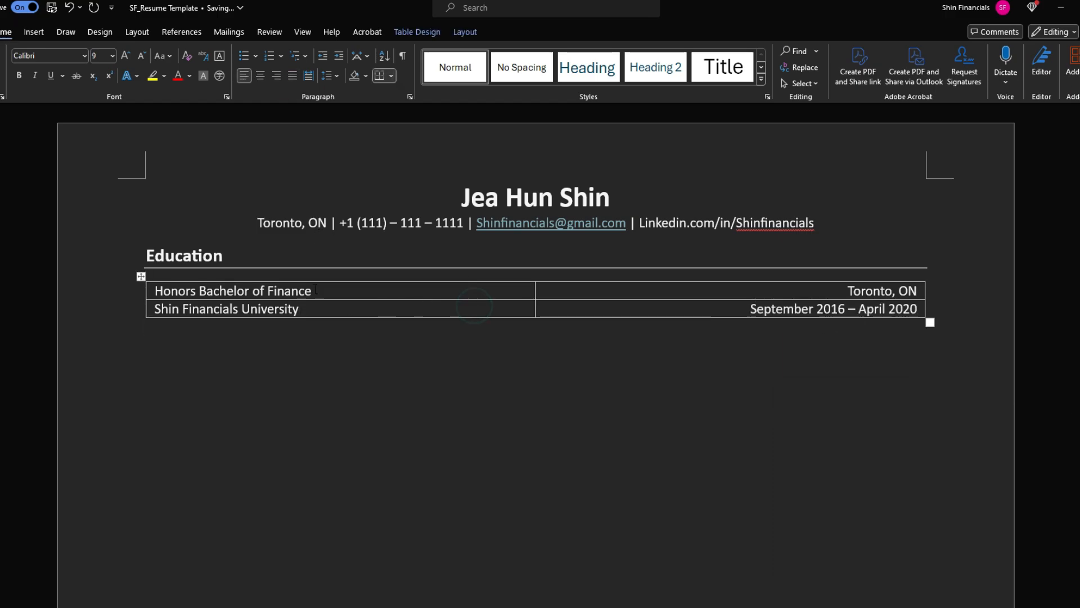
pyautogui.click(339, 289)
# Remove all borders from the Education table
pyautogui.click(519, 288)
pyautogui.moveTo(150, 304); pyautogui.dragTo(398, 290)
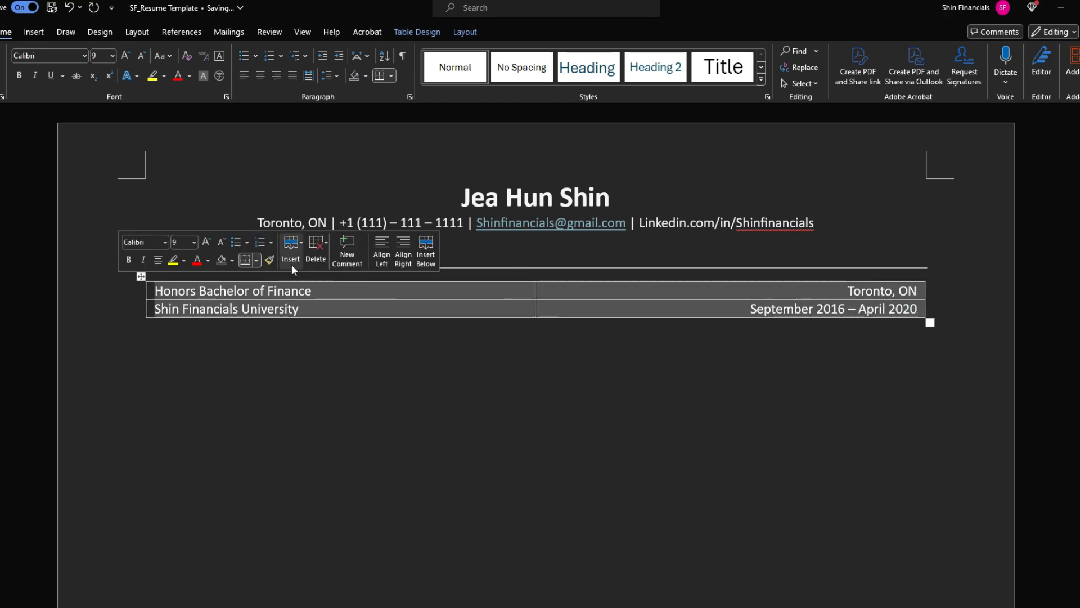
pyautogui.click(256, 260)
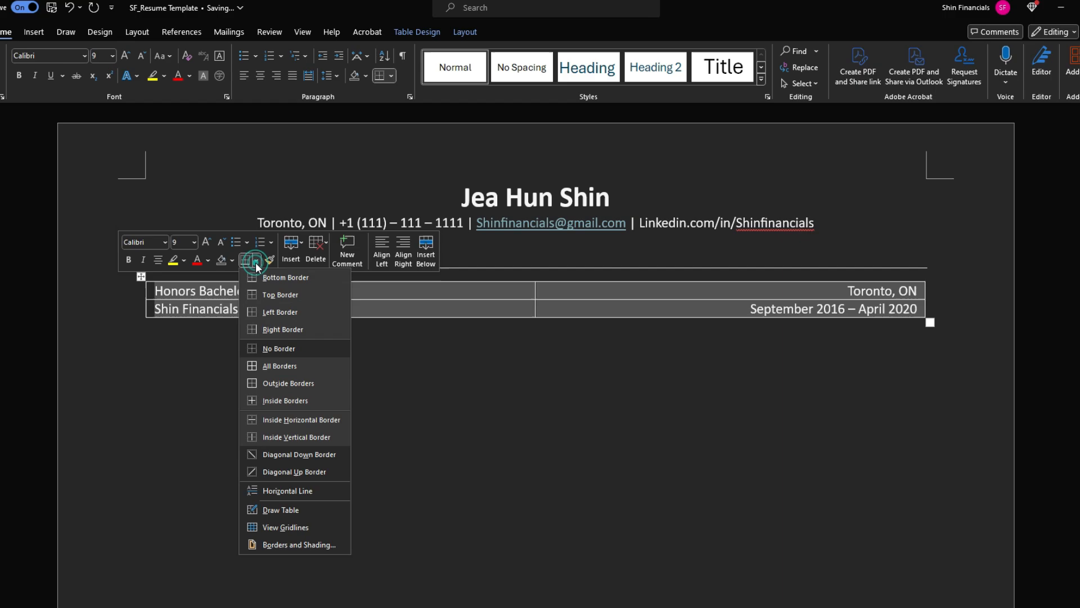
pyautogui.click(282, 350)
pyautogui.click(506, 350)
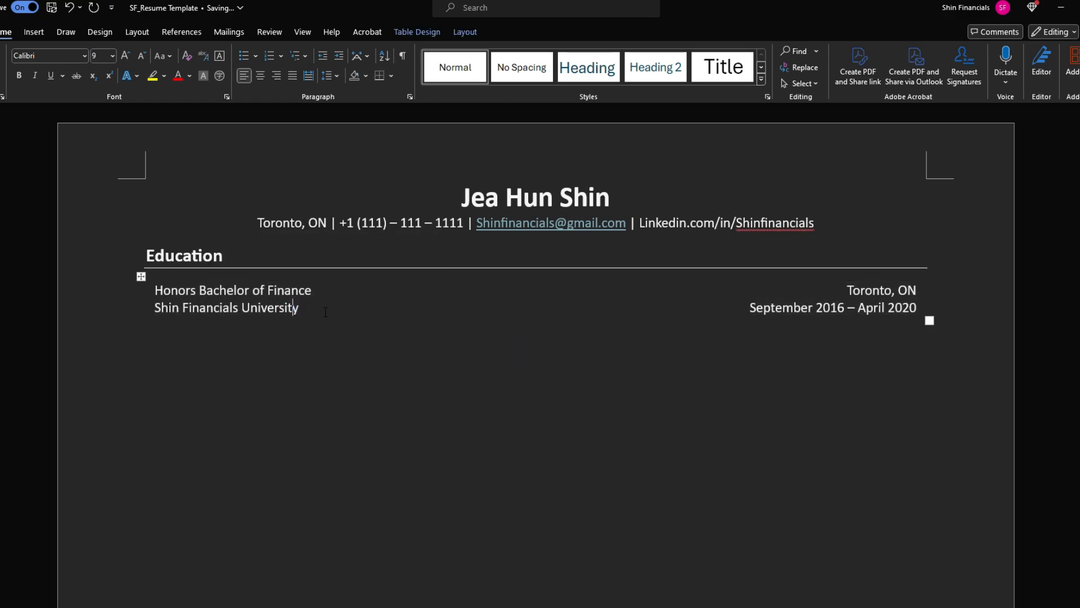
pyautogui.moveTo(325, 312); pyautogui.dragTo(201, 292)
pyautogui.moveTo(715, 309); pyautogui.dragTo(974, 292)
pyautogui.click(811, 340)
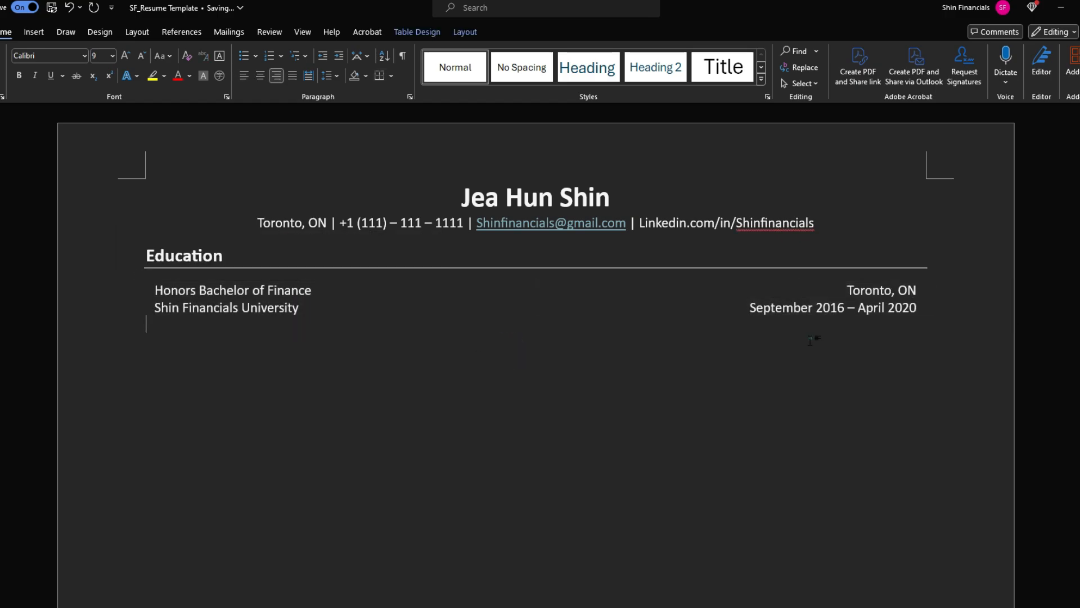
# Make the degree bold 10 pt, Toronto, ON bold, the university italic, and enlarge the dates
pyautogui.click(331, 290)
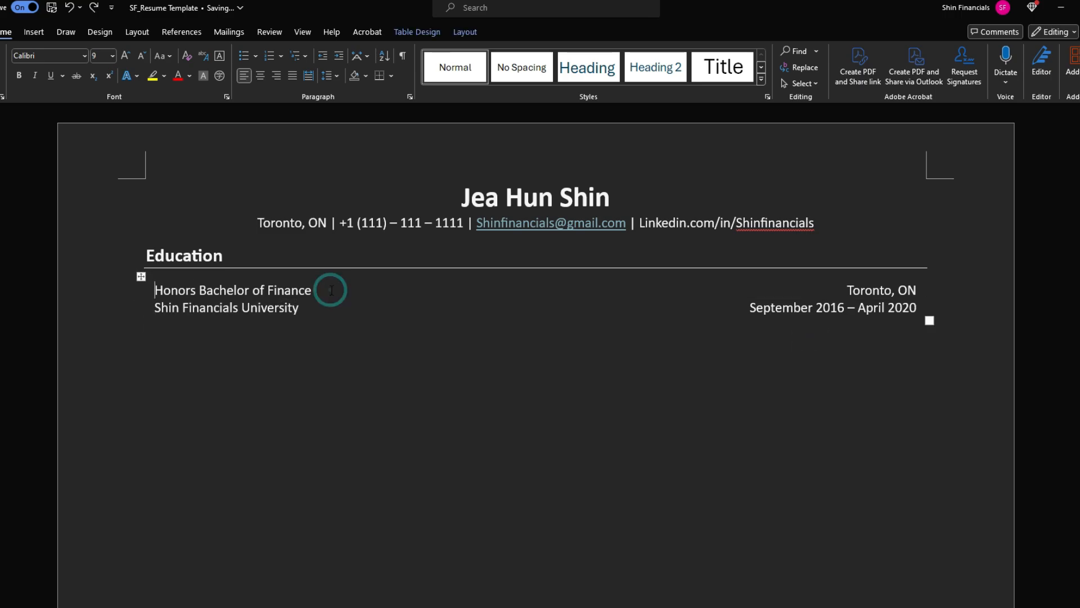
pyautogui.moveTo(156, 290); pyautogui.dragTo(331, 290)
pyautogui.click(97, 56)
pyautogui.write('10')
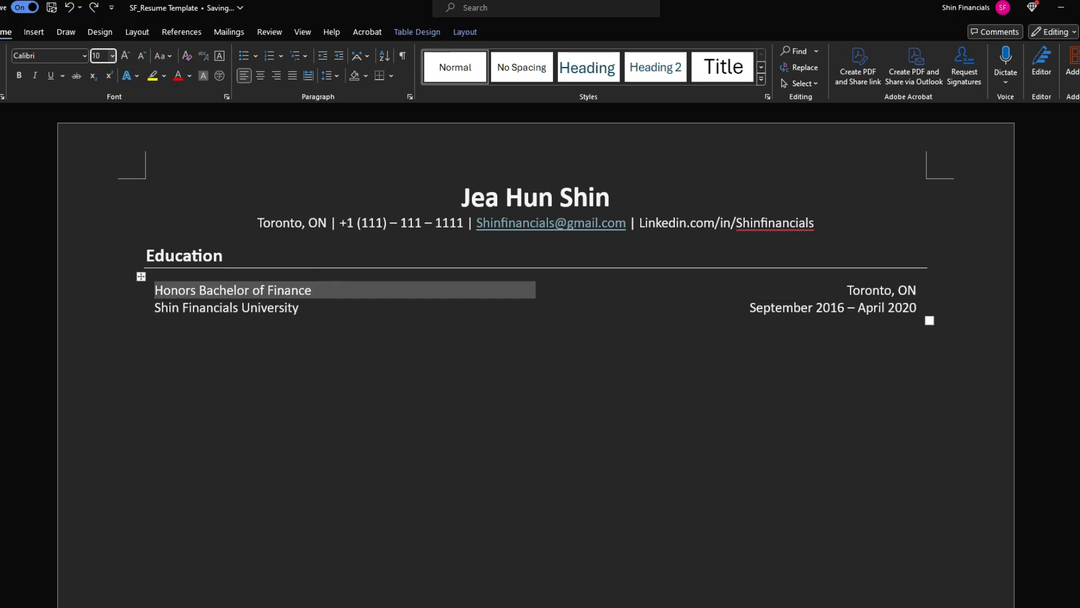
pyautogui.press('Return')
pyautogui.hotkey('ctrl', 'b')
pyautogui.press('Tab')
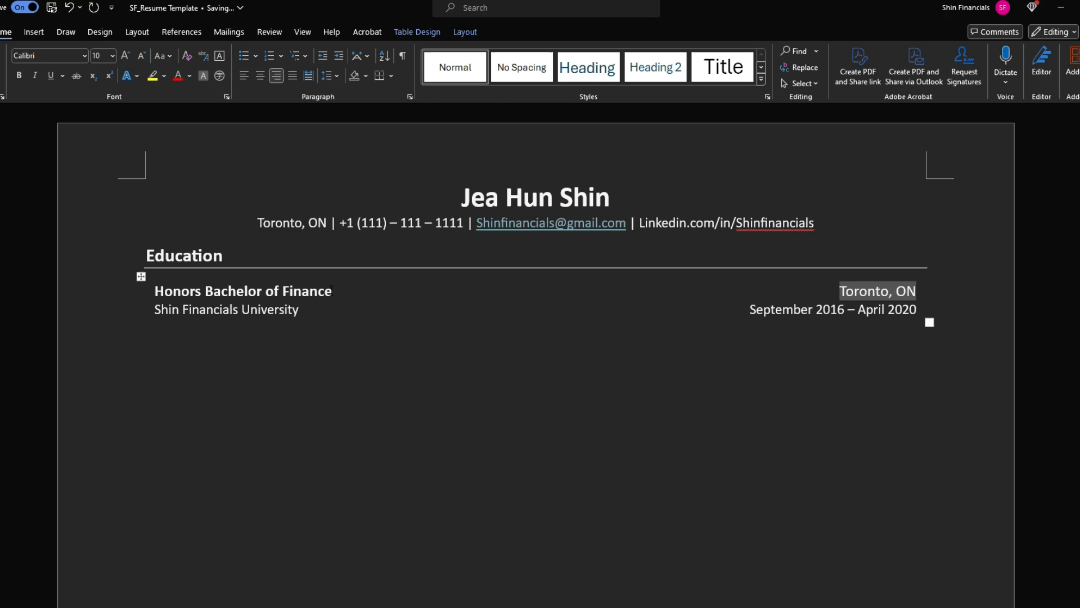
pyautogui.hotkey('ctrl', 'b')
pyautogui.press('Tab')
pyautogui.hotkey('ctrl', 'i')
pyautogui.press('Tab')
pyautogui.hotkey('ctrl', 'shift', '.')
# Add round bullets 'CGPA: 3.8 / 4.0' and 'Entry into the Dean's list' below the table
pyautogui.click(235, 336)
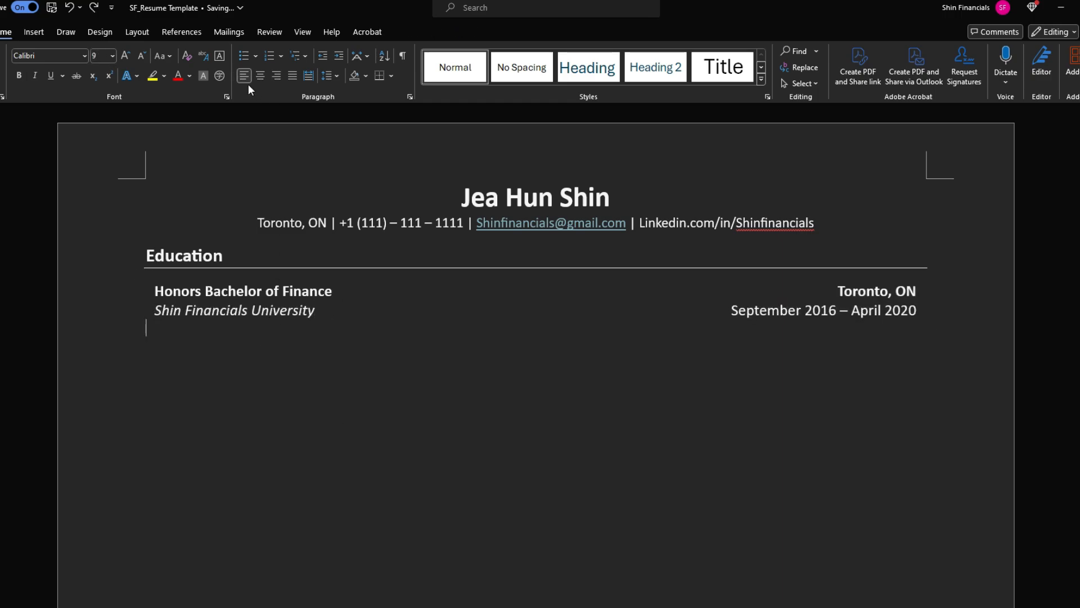
pyautogui.click(256, 56)
pyautogui.click(282, 96)
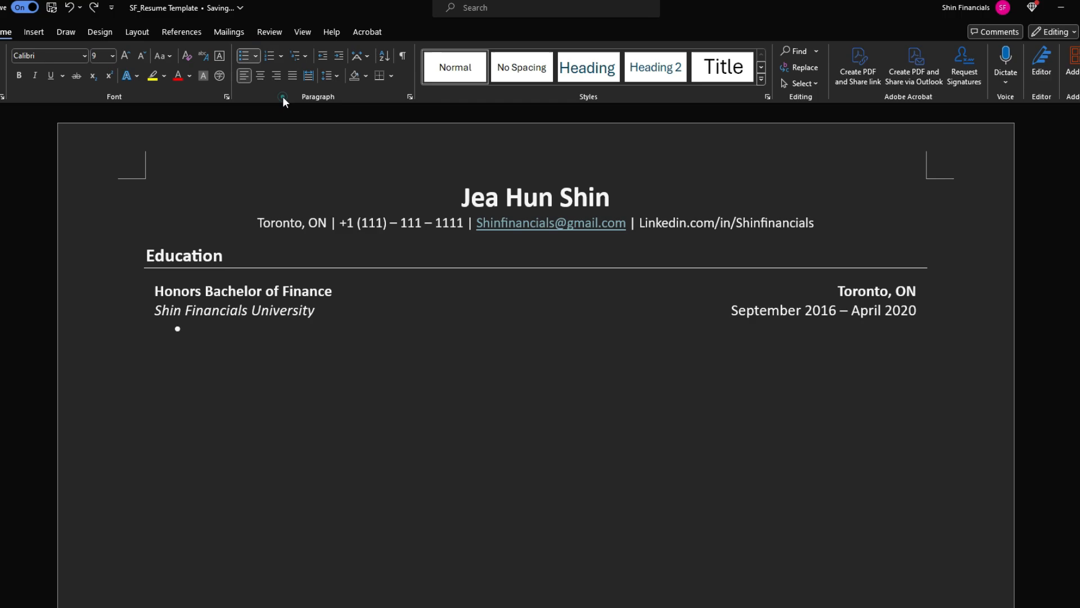
pyautogui.click(197, 328)
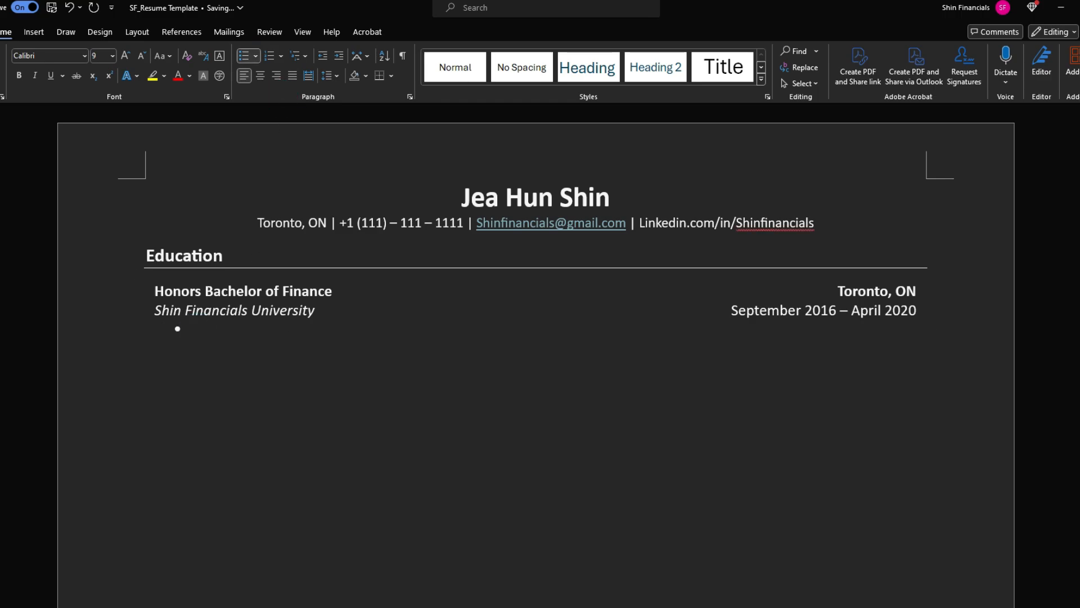
pyautogui.write('CGPA: 3.8 / 4.0')
pyautogui.press('Return')
pyautogui.write('Entry into the Dean')
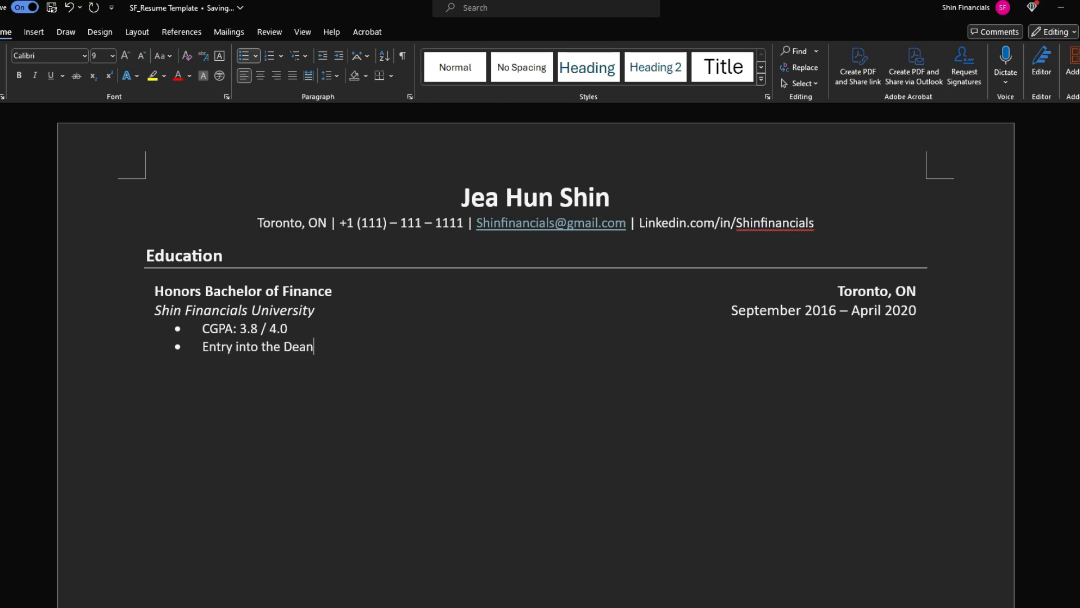
pyautogui.write("'s list")
pyautogui.press('Return')
pyautogui.press('Return')
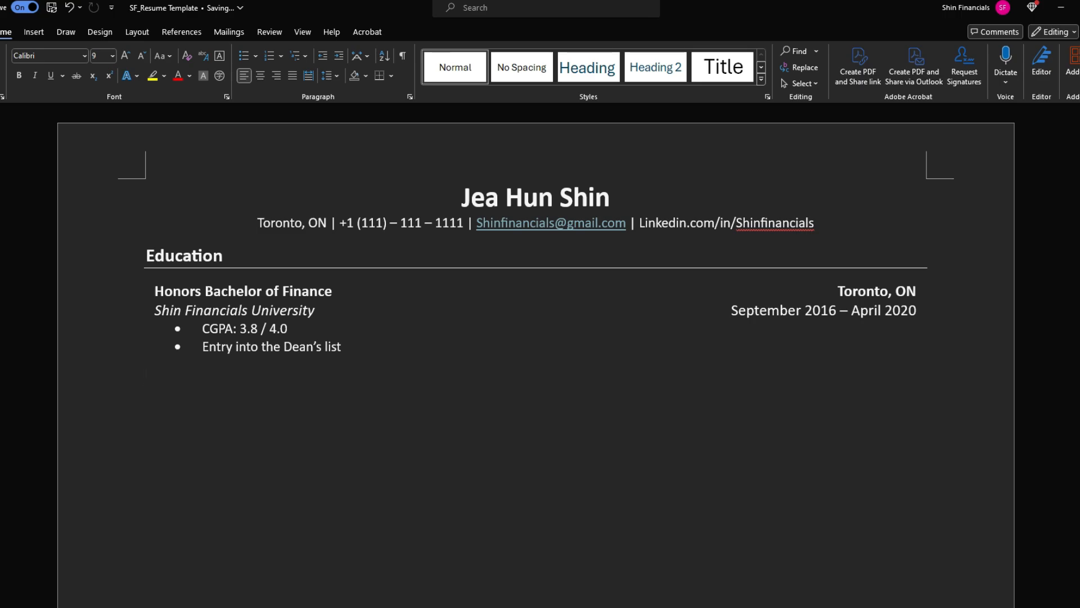
# Select both rows of the Education table
pyautogui.press('Up')
pyautogui.press('Up')
pyautogui.press('Up')
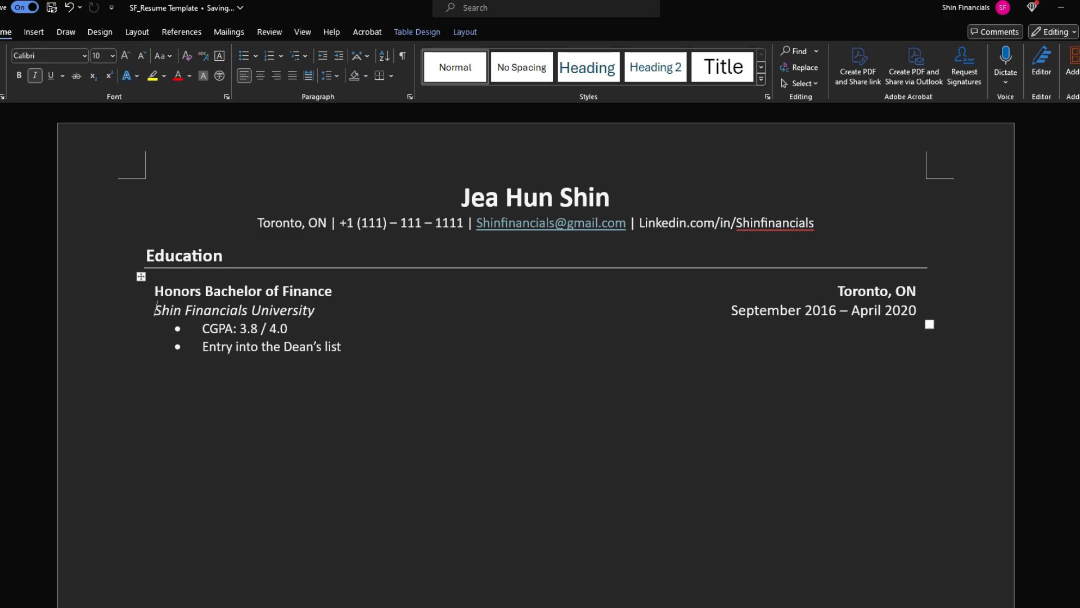
pyautogui.hotkey('shift', 'Up')
pyautogui.hotkey('shift', 'Down')
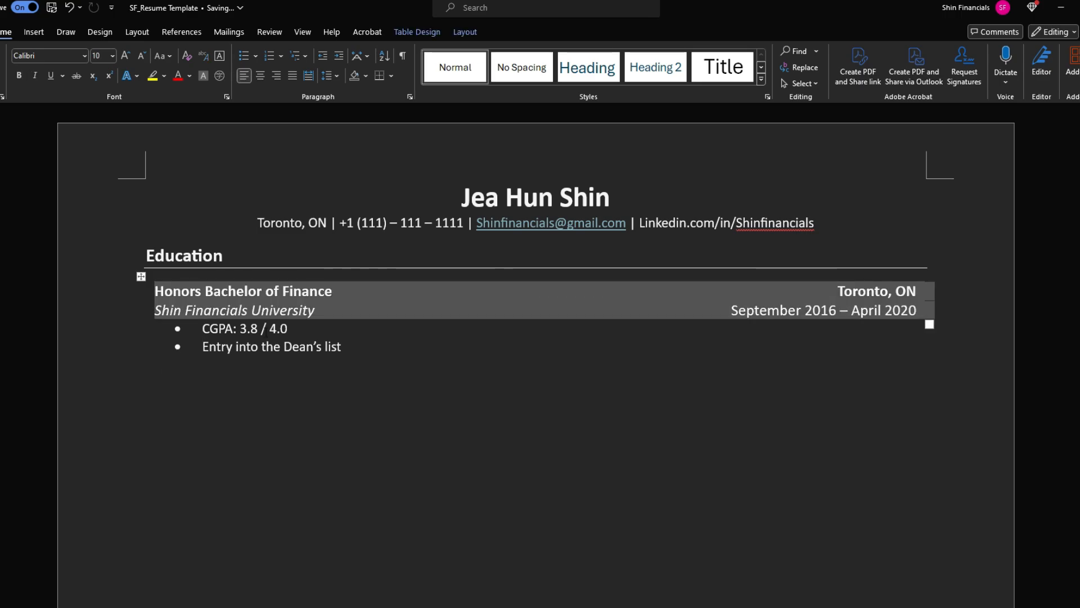
# Duplicate the first Education entry below the bullets and retitle it 'CPA Designation - Canada'
pyautogui.hotkey('ctrl', 'c')
pyautogui.press('Down')
pyautogui.press('Down')
pyautogui.press('Down')
pyautogui.hotkey('ctrl', 'v')
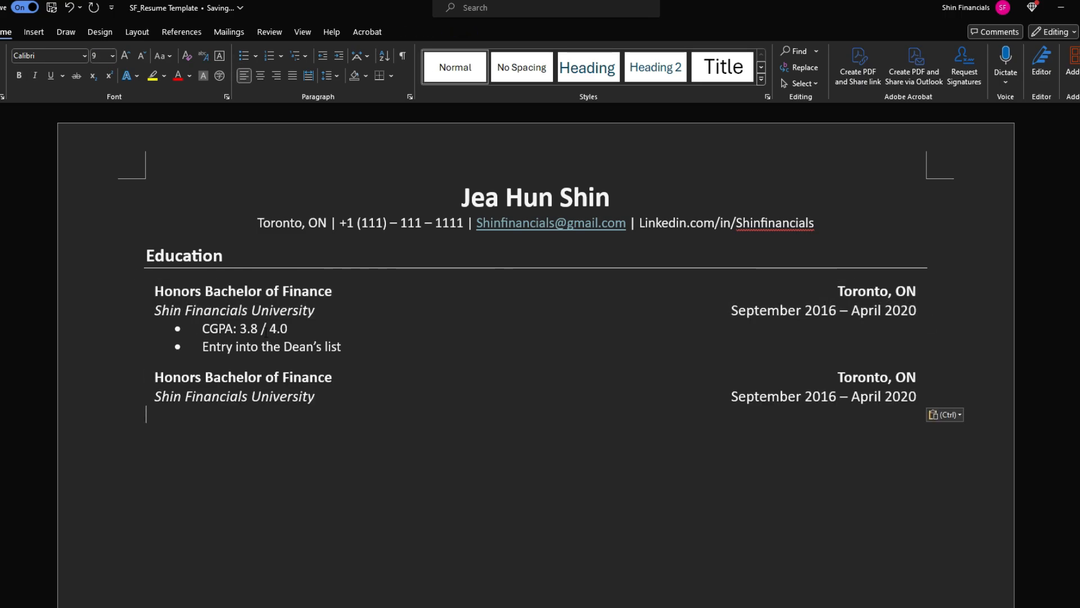
pyautogui.hotkey('shift', 'Right')
pyautogui.hotkey('shift', 'Right')
pyautogui.hotkey('shift', 'Right')
pyautogui.hotkey('shift', 'Right')
pyautogui.hotkey('shift', 'Right')
pyautogui.hotkey('shift', 'Right')
pyautogui.hotkey('shift', 'Right')
pyautogui.hotkey('shift', 'Right')
pyautogui.hotkey('shift', 'Right')
pyautogui.hotkey('shift', 'Right')
pyautogui.hotkey('shift', 'Right')
pyautogui.hotkey('shift', 'Right')
pyautogui.hotkey('shift', 'Right')
pyautogui.hotkey('shift', 'Right')
pyautogui.hotkey('shift', 'Right')
pyautogui.hotkey('shift', 'Right')
pyautogui.hotkey('shift', 'Right')
pyautogui.hotkey('shift', 'Right')
pyautogui.hotkey('shift', 'Right')
pyautogui.hotkey('shift', 'Right')
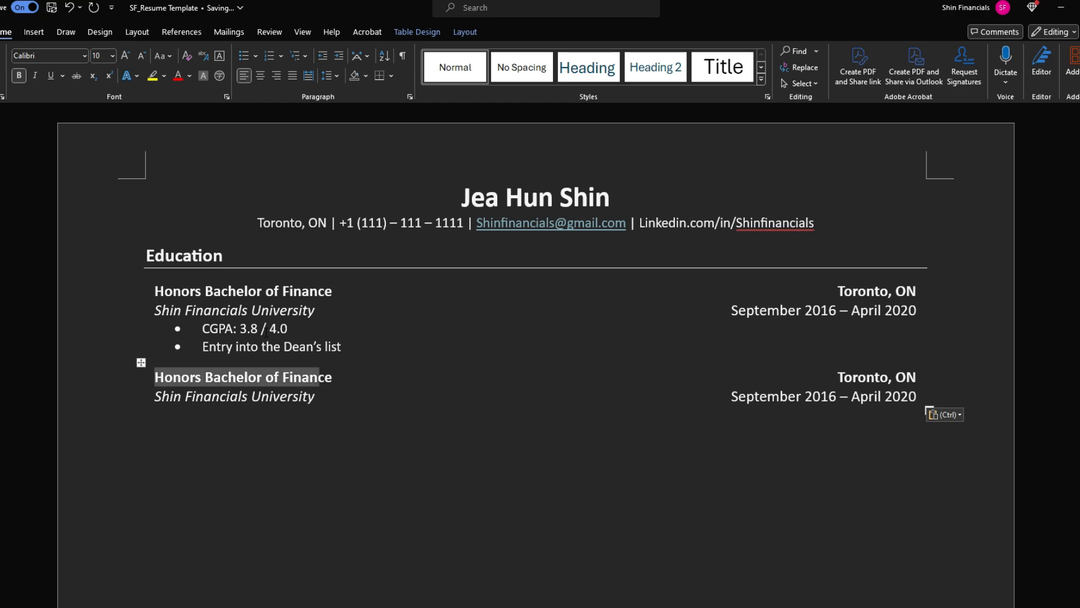
pyautogui.write('CPA Designat')
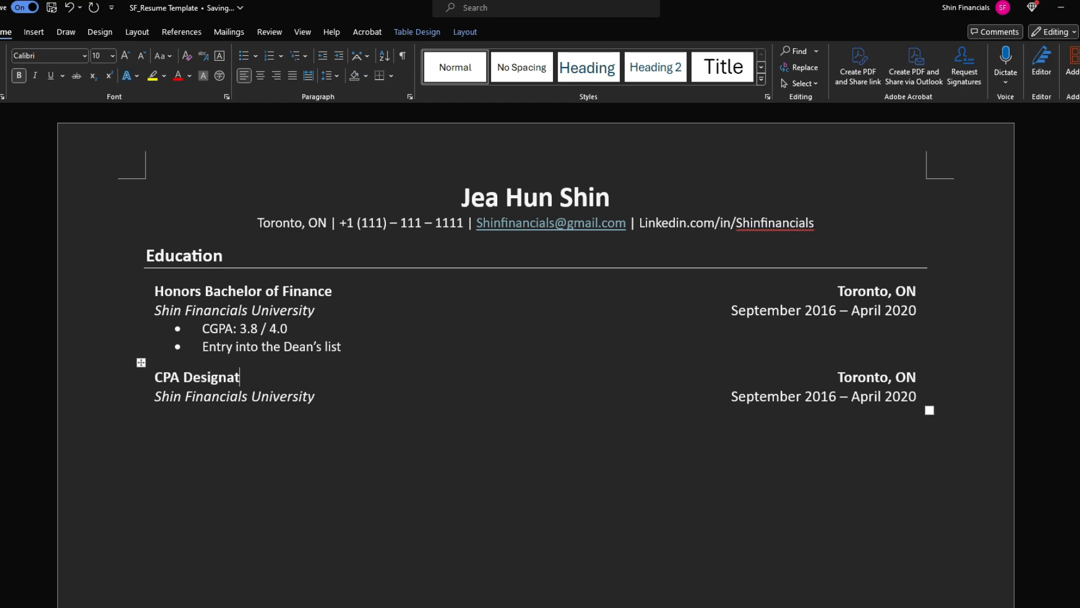
pyautogui.write('ion - Canada')
# Change the copied entry's institution to 'CPA Canada' and its date to 'January 2024'
pyautogui.press('Down')
pyautogui.hotkey('shift', 'Left')
pyautogui.hotkey('shift', 'Left')
pyautogui.hotkey('shift', 'Left')
pyautogui.hotkey('shift', 'Left')
pyautogui.hotkey('shift', 'Left')
pyautogui.hotkey('shift', 'Left')
pyautogui.hotkey('shift', 'Left')
pyautogui.hotkey('shift', 'Left')
pyautogui.hotkey('shift', 'Left')
pyautogui.hotkey('shift', 'Left')
pyautogui.hotkey('shift', 'Left')
pyautogui.hotkey('shift', 'Left')
pyautogui.hotkey('shift', 'Left')
pyautogui.hotkey('shift', 'Left')
pyautogui.hotkey('shift', 'Left')
pyautogui.hotkey('shift', 'Left')
pyautogui.hotkey('shift', 'Left')
pyautogui.hotkey('shift', 'Left')
pyautogui.hotkey('shift', 'Left')
pyautogui.hotkey('shift', 'Left')
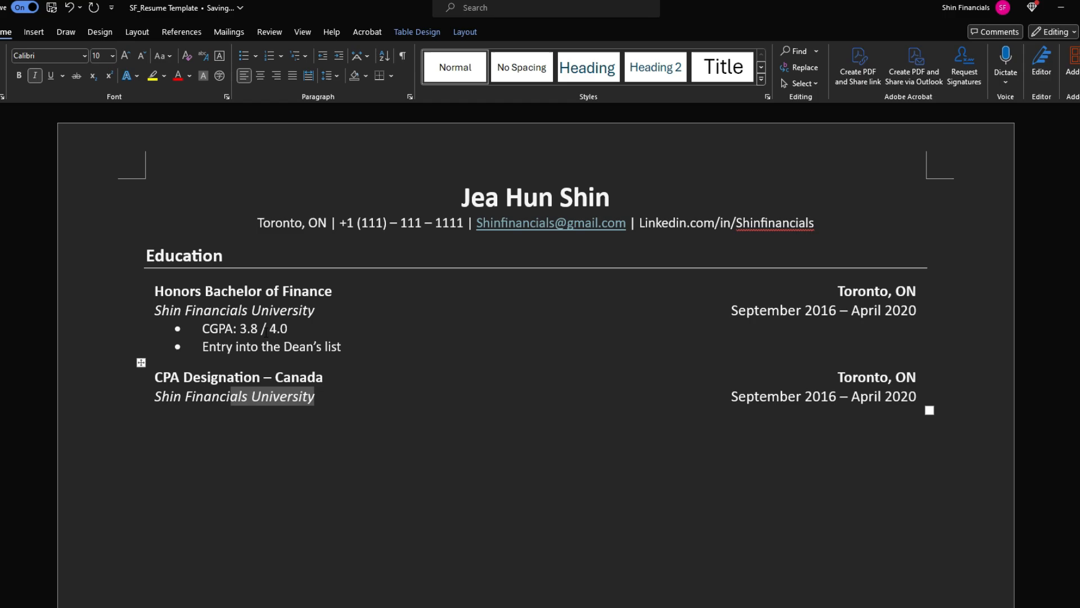
pyautogui.write('CPA Canada')
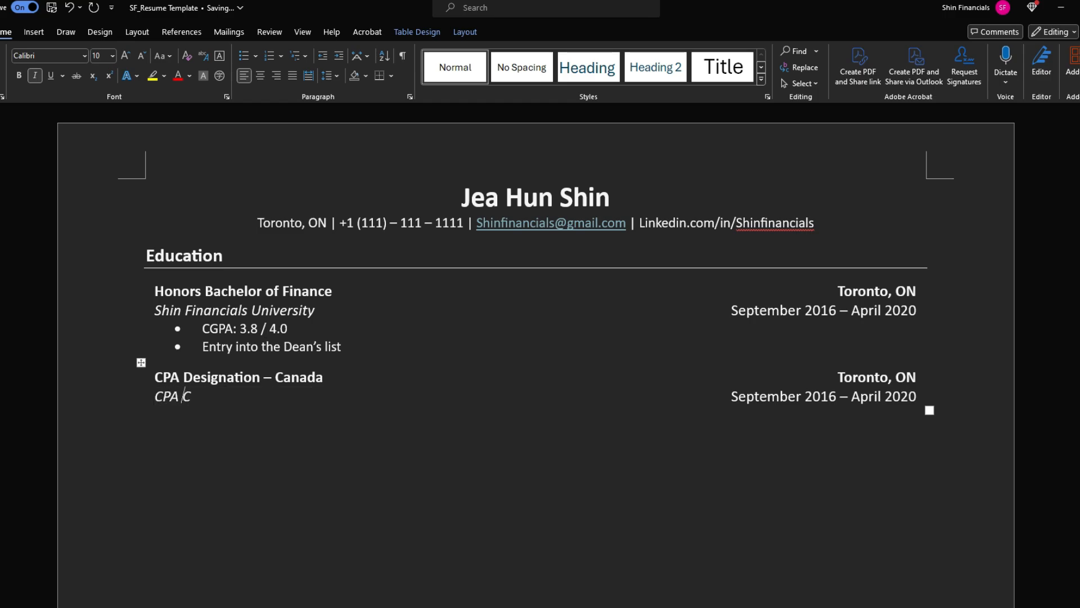
pyautogui.press('Tab')
pyautogui.press('Left')
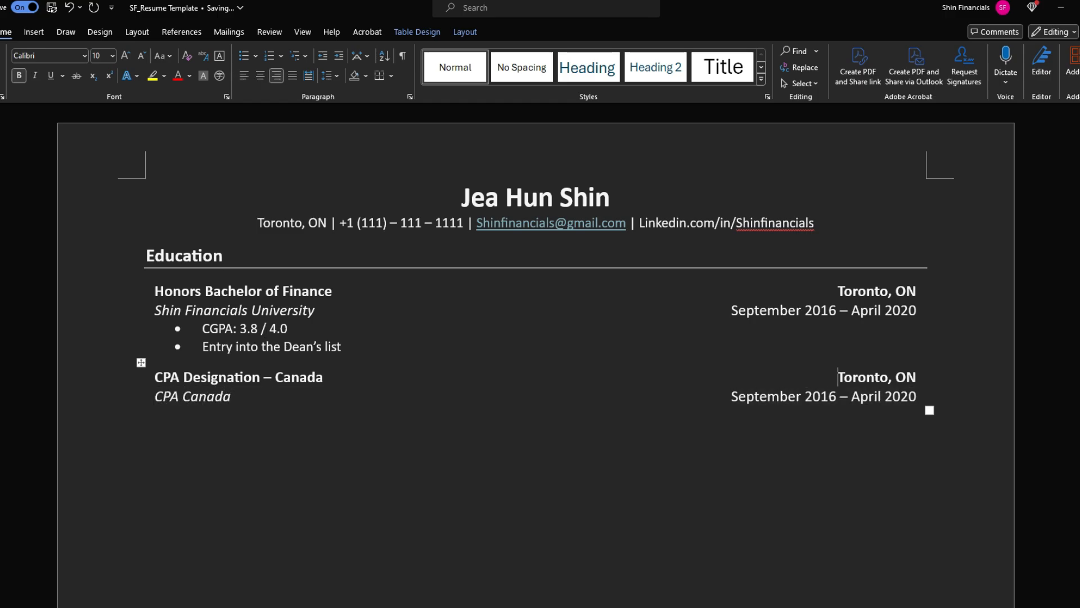
pyautogui.hotkey('ctrl', 'shift', 'Right')
pyautogui.hotkey('shift', 'Right')
pyautogui.hotkey('shift', 'Right')
pyautogui.hotkey('shift', 'Right')
pyautogui.hotkey('shift', 'Right')
pyautogui.hotkey('shift', 'Right')
pyautogui.hotkey('shift', 'Right')
pyautogui.hotkey('shift', 'Right')
pyautogui.hotkey('shift', 'Right')
pyautogui.hotkey('shift', 'Right')
pyautogui.hotkey('shift', 'Right')
pyautogui.hotkey('shift', 'Right')
pyautogui.hotkey('shift', 'Right')
pyautogui.hotkey('shift', 'Right')
pyautogui.hotkey('shift', 'Right')
pyautogui.hotkey('shift', 'Right')
pyautogui.hotkey('shift', 'Right')
pyautogui.hotkey('shift', 'Right')
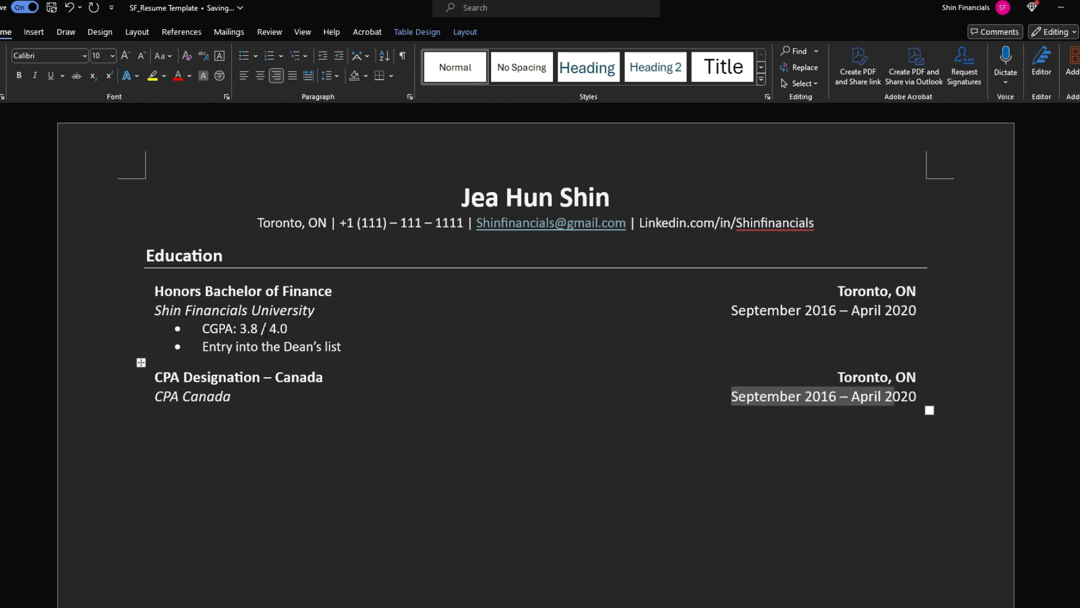
pyautogui.write('January 2024')
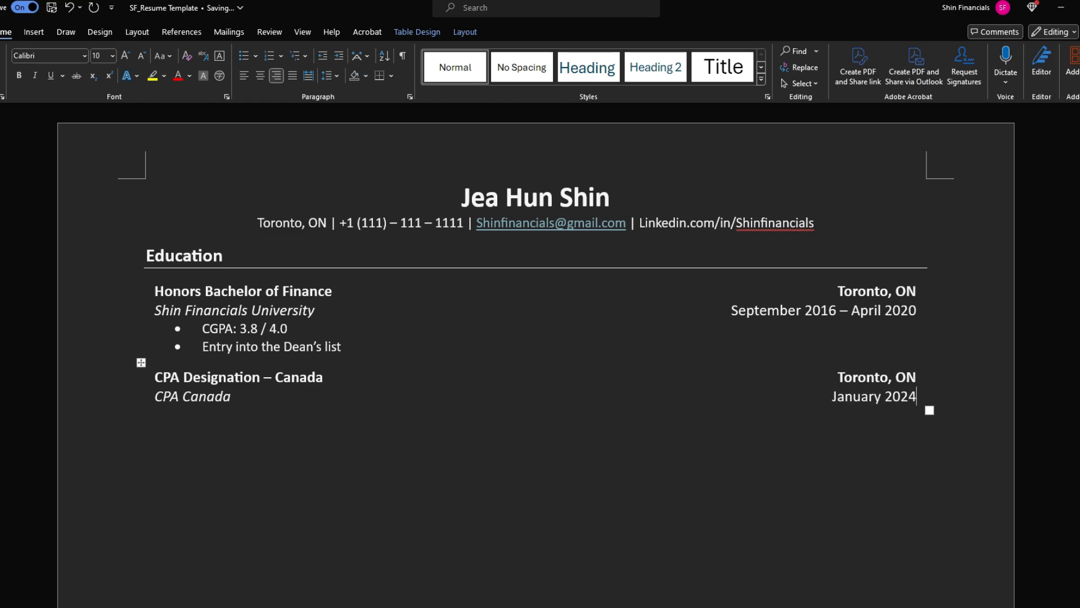
pyautogui.press('Down')
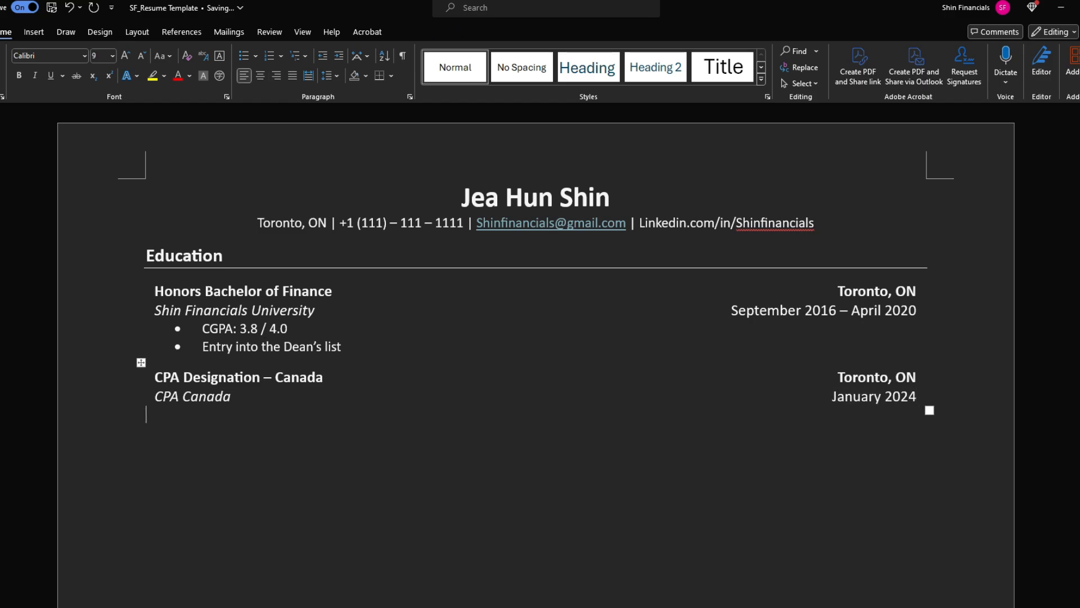
# Copy the CGPA bullet under CPA Canada and reword it 'Graduate Diploma in Professional Accounting'
pyautogui.tripleClick(265, 332)
pyautogui.hotkey('ctrl', 'c')
pyautogui.hotkey('ctrl', 'End')
pyautogui.hotkey('ctrl', 'v')
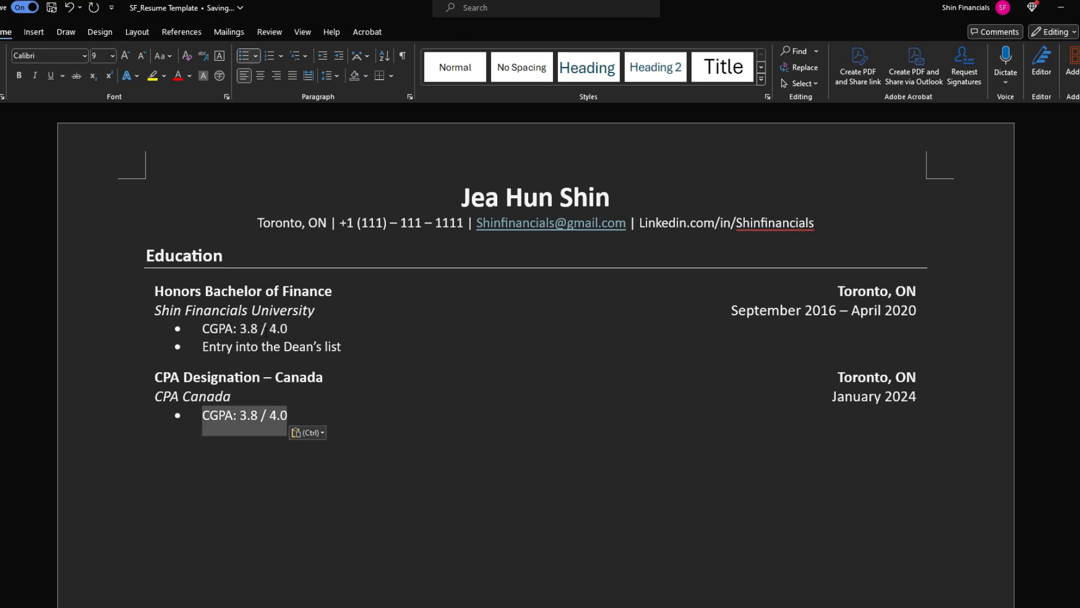
pyautogui.write('Graduate')
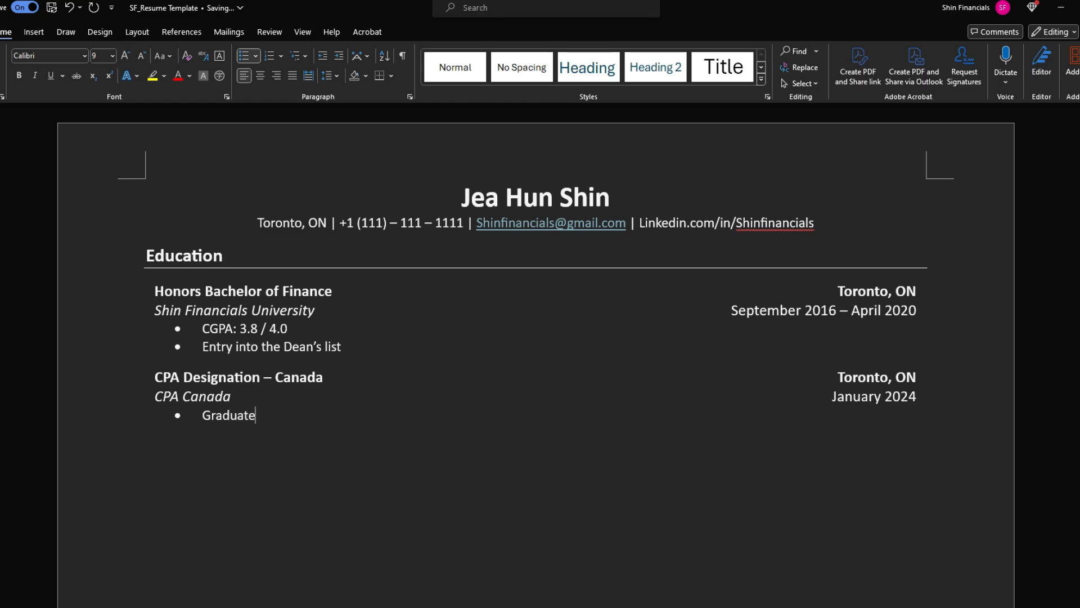
pyautogui.write(' Diploma in Professional Acco')
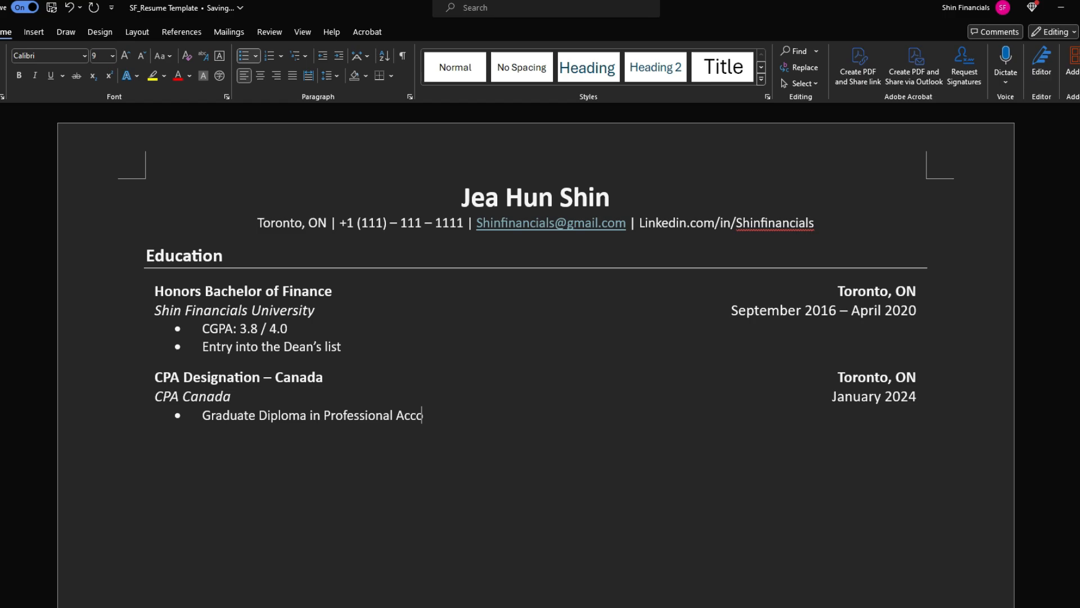
pyautogui.write('unting')
pyautogui.press('Down')
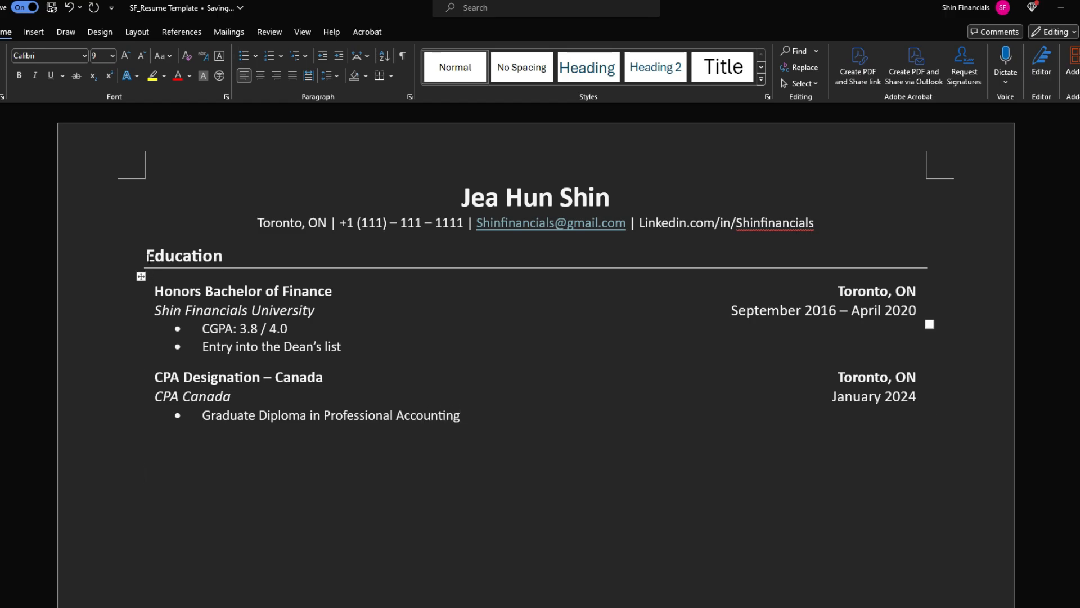
# Copy the Education section heading with its rule
pyautogui.moveTo(147, 258); pyautogui.dragTo(816, 281)
pyautogui.click(237, 445)
pyautogui.moveTo(140, 259); pyautogui.dragTo(816, 284)
pyautogui.hotkey('ctrl', 'c')
# Paste the Education heading below the CPA entry and remove its bullet
pyautogui.click(165, 442)
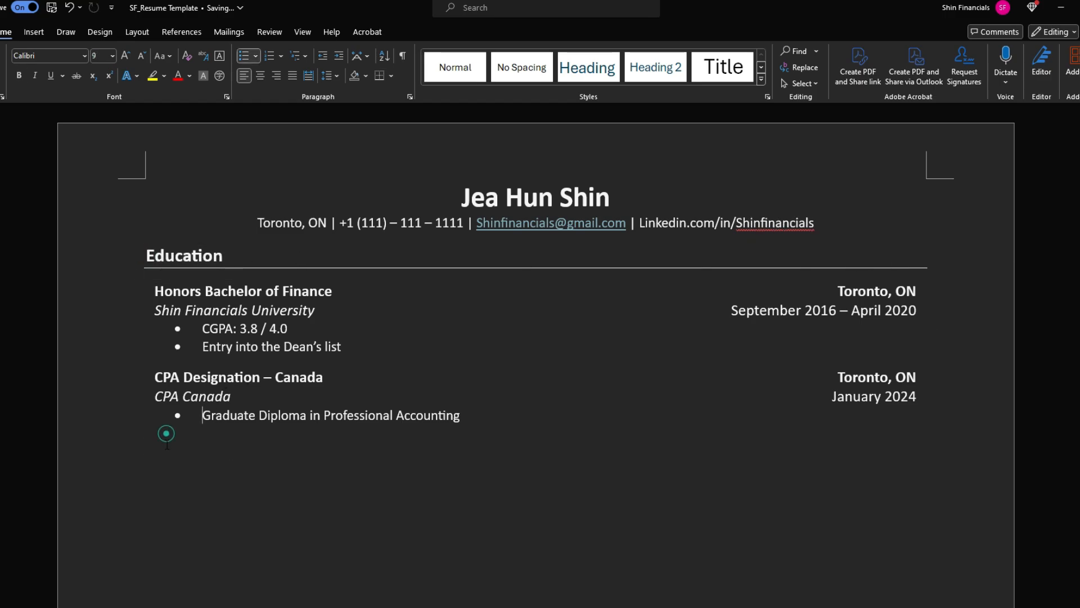
pyautogui.hotkey('ctrl', 'v')
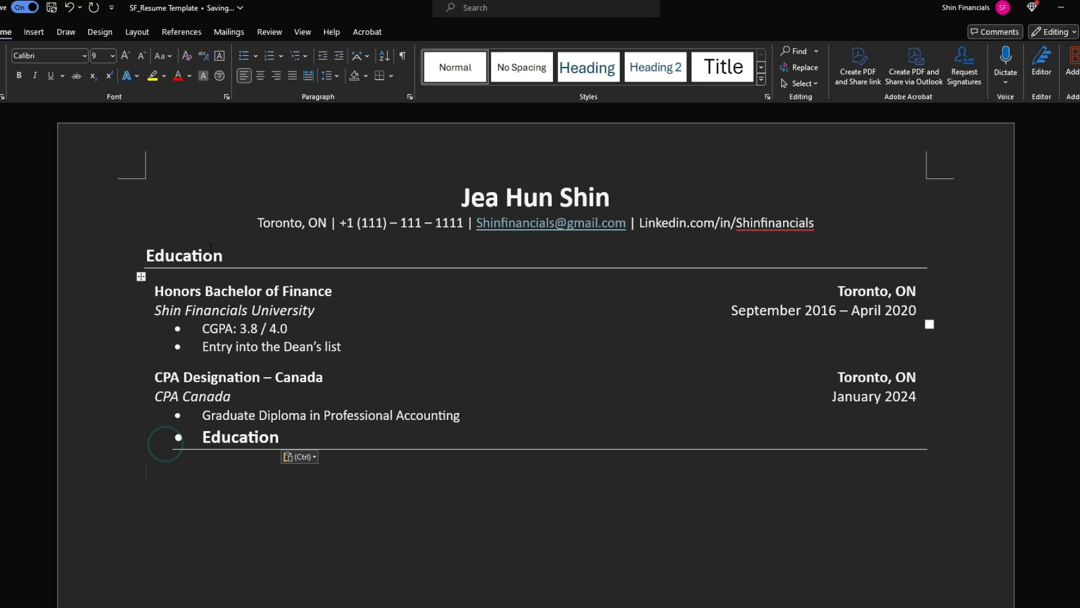
pyautogui.click(194, 445)
pyautogui.press('BackSpace')
pyautogui.press('BackSpace')
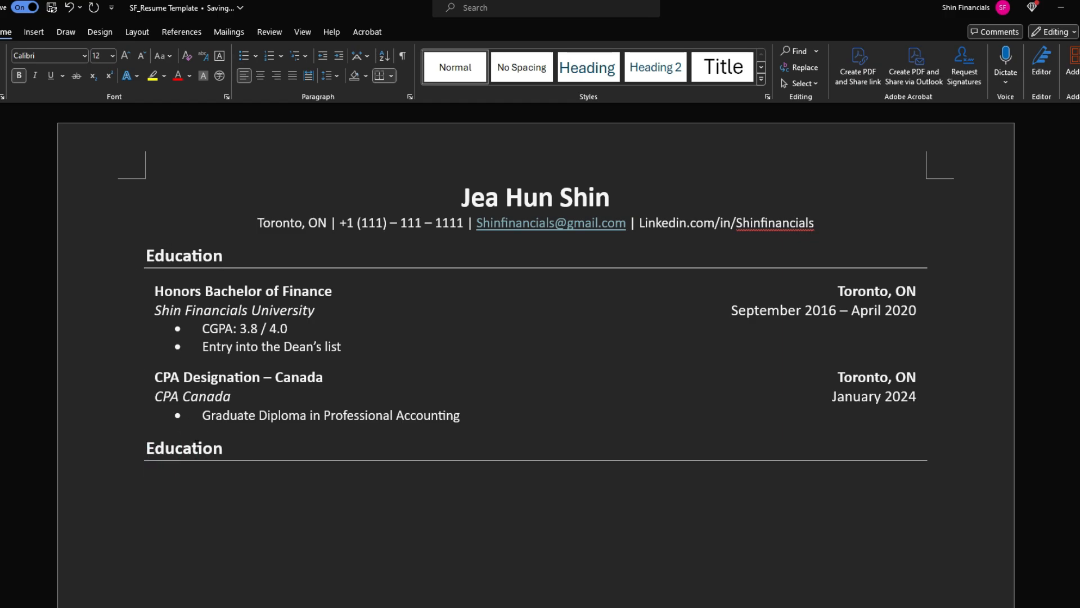
# Rename the duplicated heading to 'Experience'
pyautogui.click(144, 250)
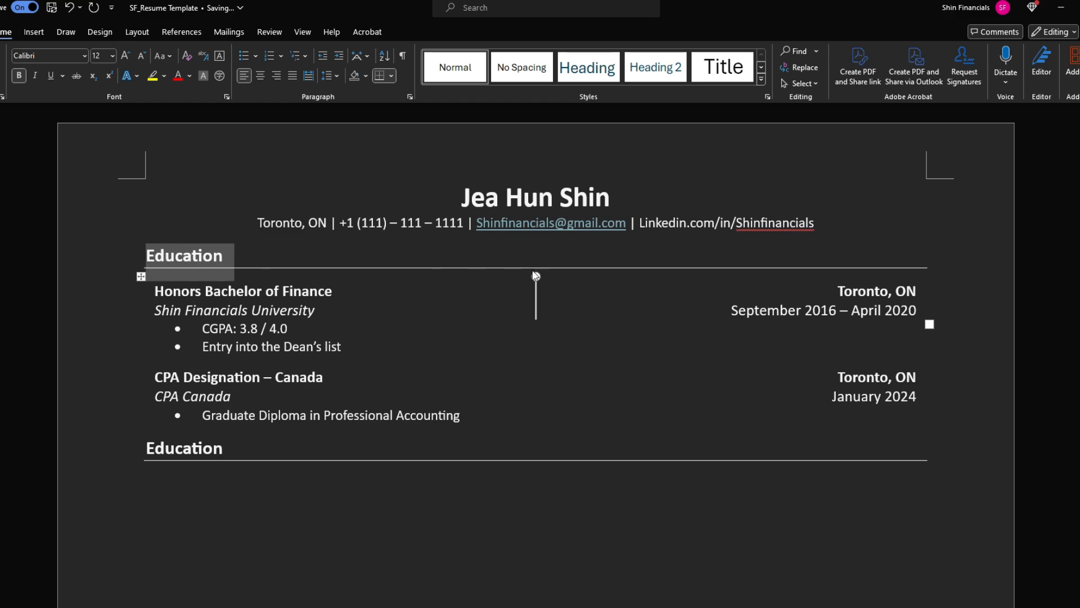
pyautogui.click(176, 453)
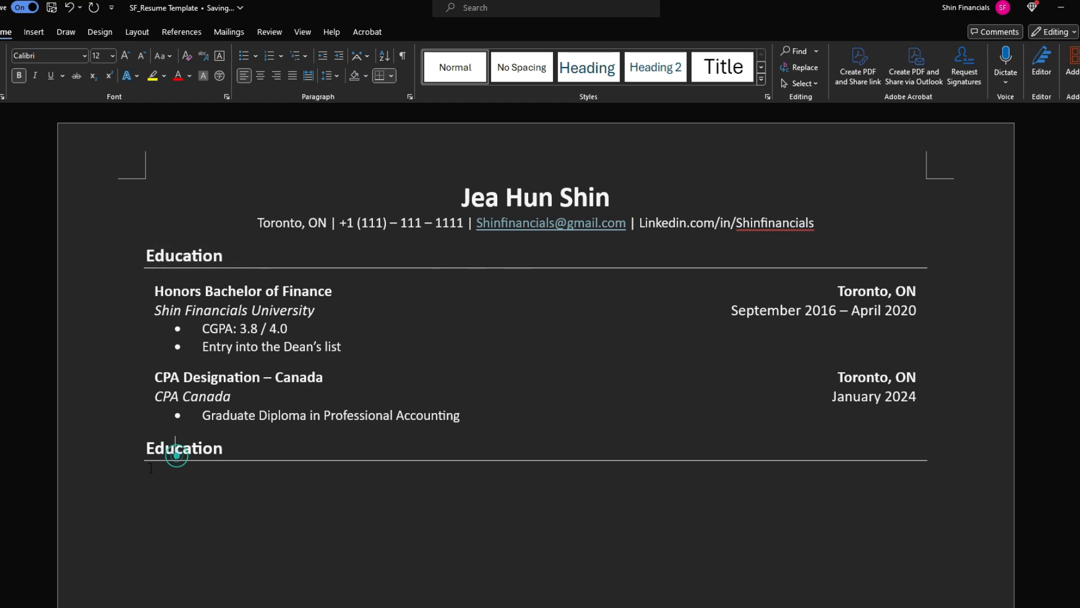
pyautogui.doubleClick(231, 448)
pyautogui.write('Ex')
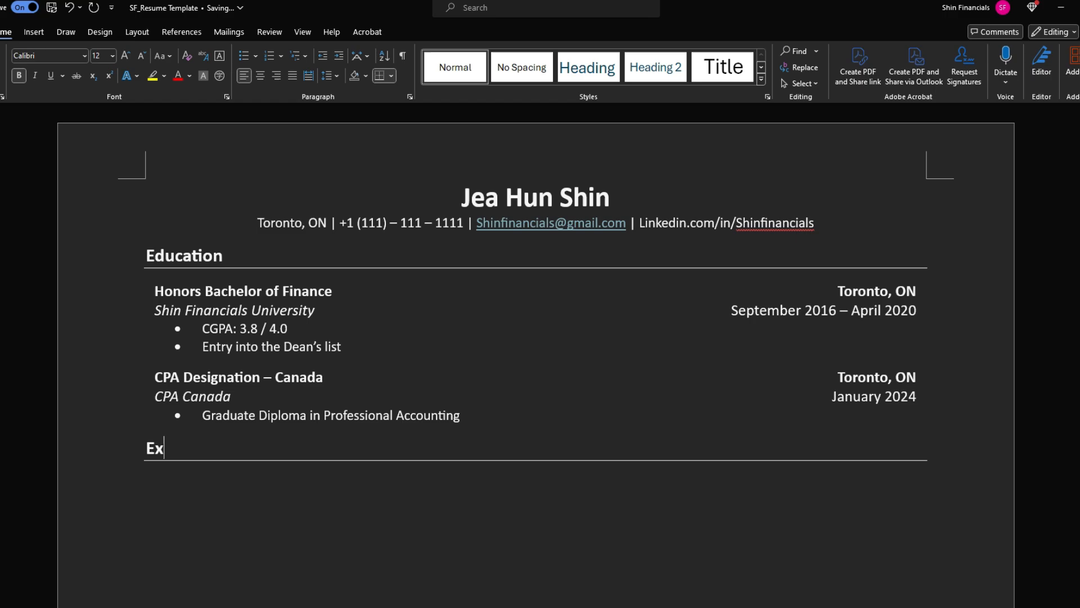
pyautogui.write('perience')
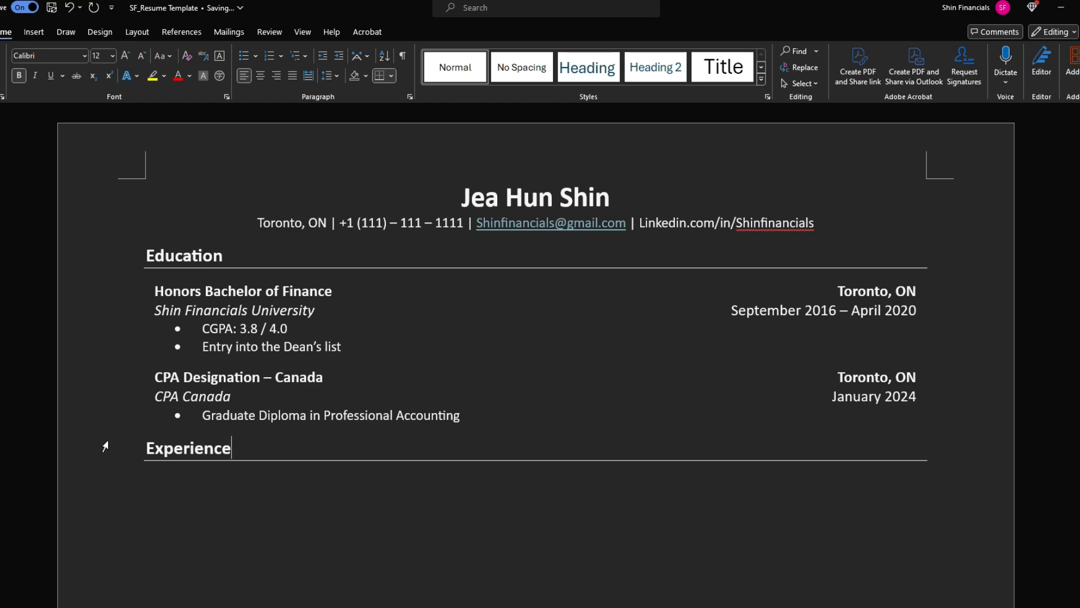
pyautogui.click(172, 478)
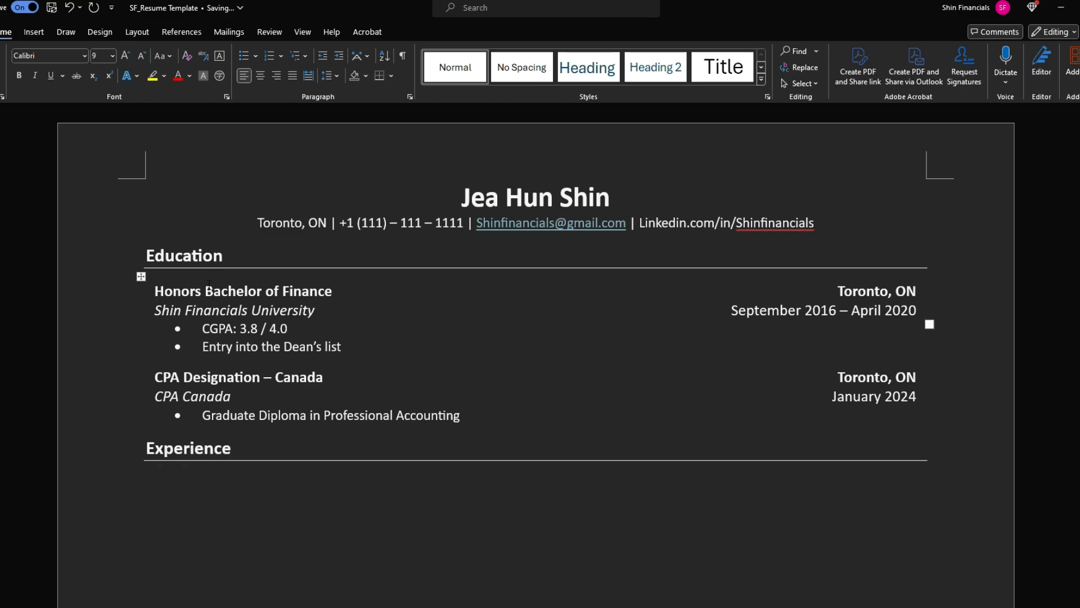
# Paste a copy of the first Education entry under Experience, retitled 'Corporate FP&A, Manager'
pyautogui.moveTo(155, 291); pyautogui.dragTo(922, 309)
pyautogui.hotkey('ctrl', 'c')
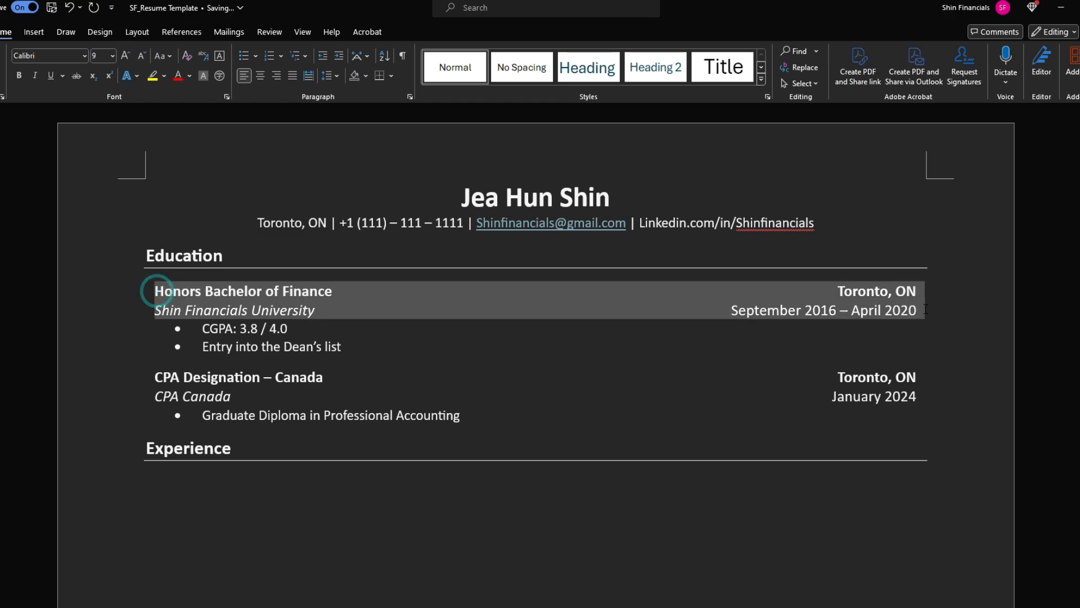
pyautogui.click(266, 470)
pyautogui.hotkey('ctrl', 'v')
pyautogui.scroll(-2, 333, 369)
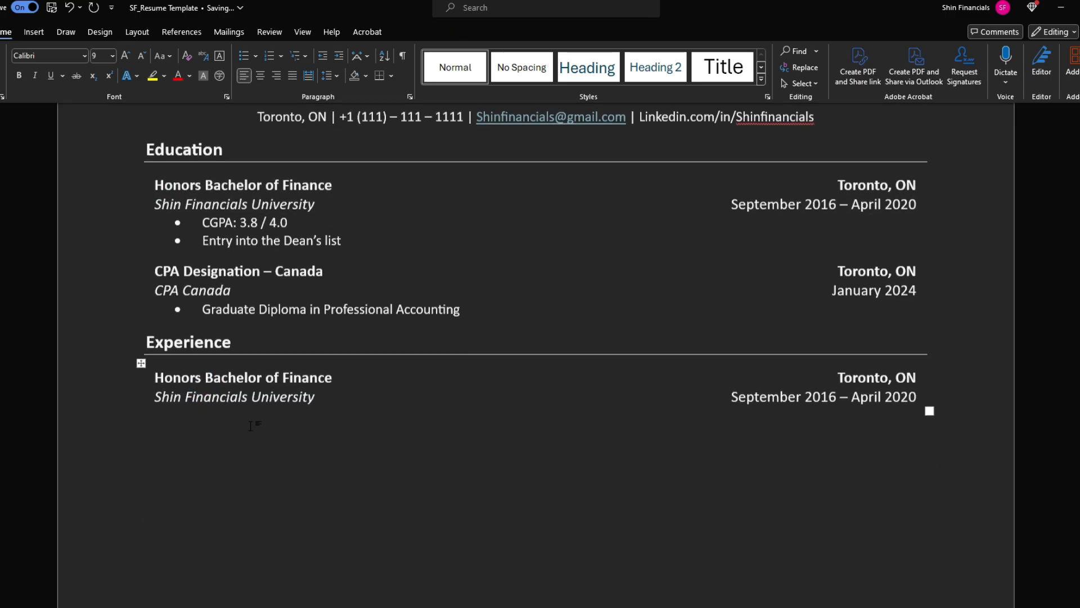
pyautogui.tripleClick(333, 369)
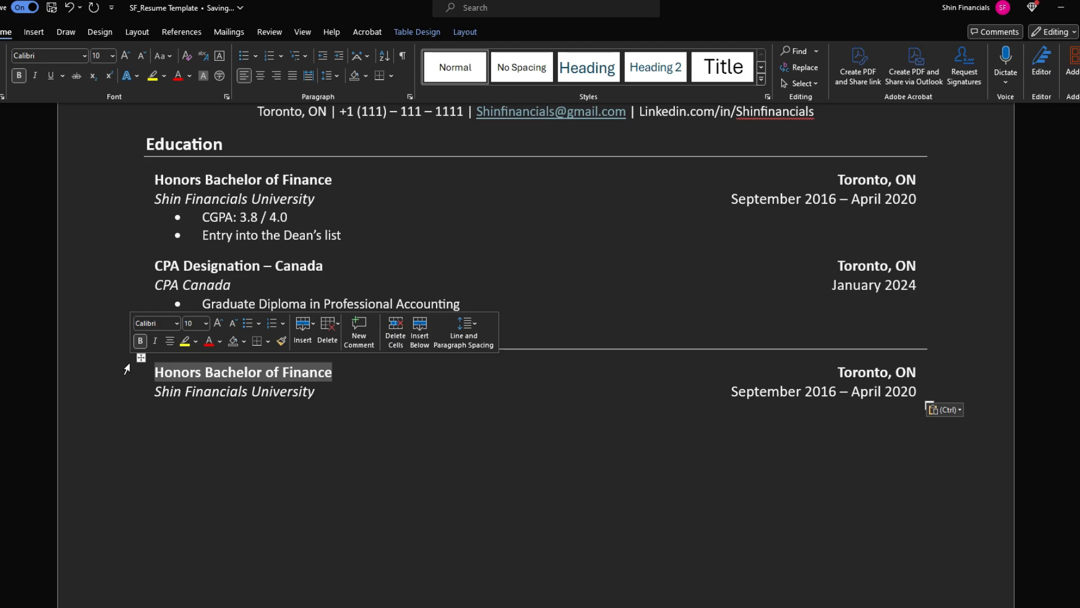
pyautogui.write('Corporate FP&A')
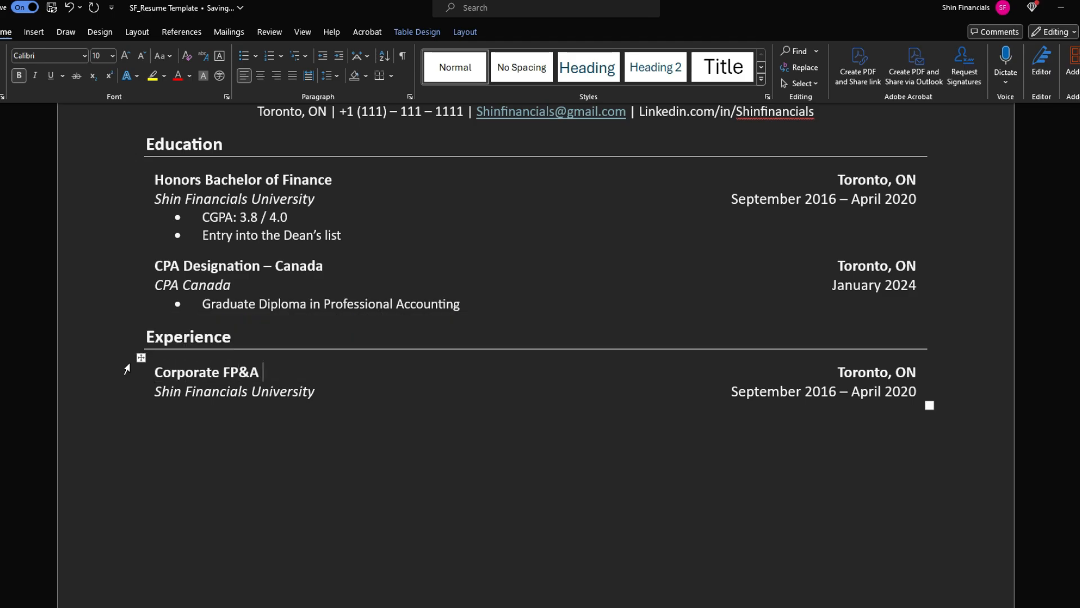
pyautogui.press('BackSpace')
pyautogui.write(', Manager')
# Fill in the employer's company name and the dates 'May 2024 - Present'
pyautogui.press('Tab')
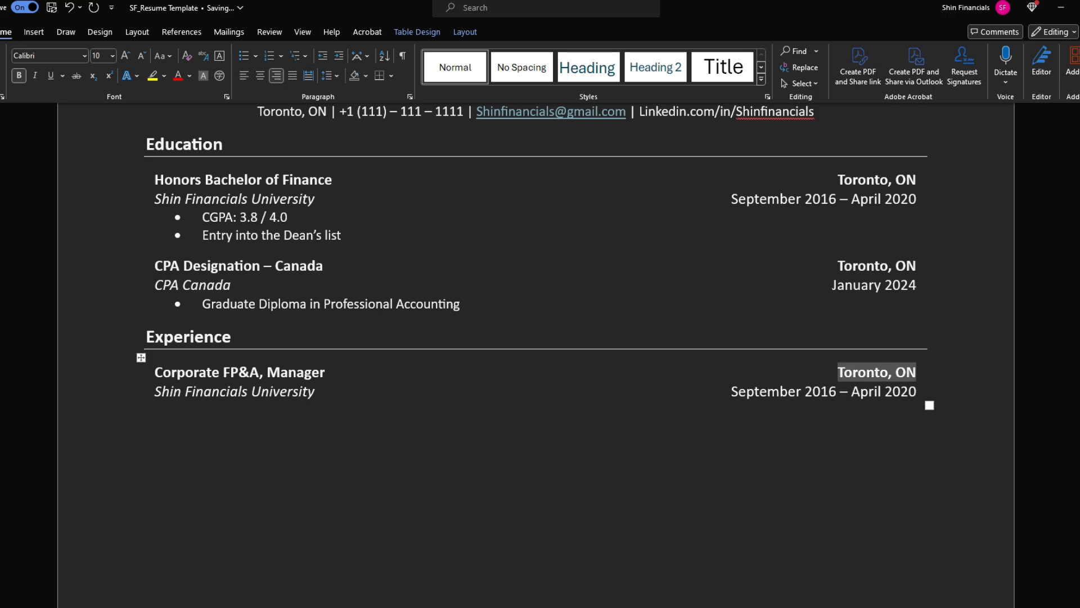
pyautogui.press('Tab')
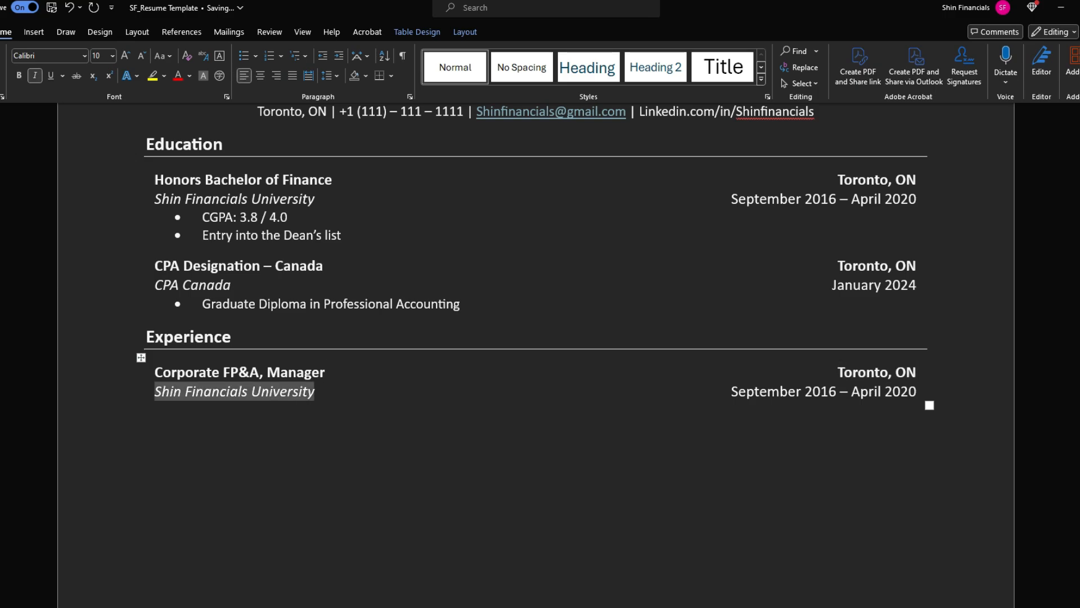
pyautogui.write('Shin Financi')
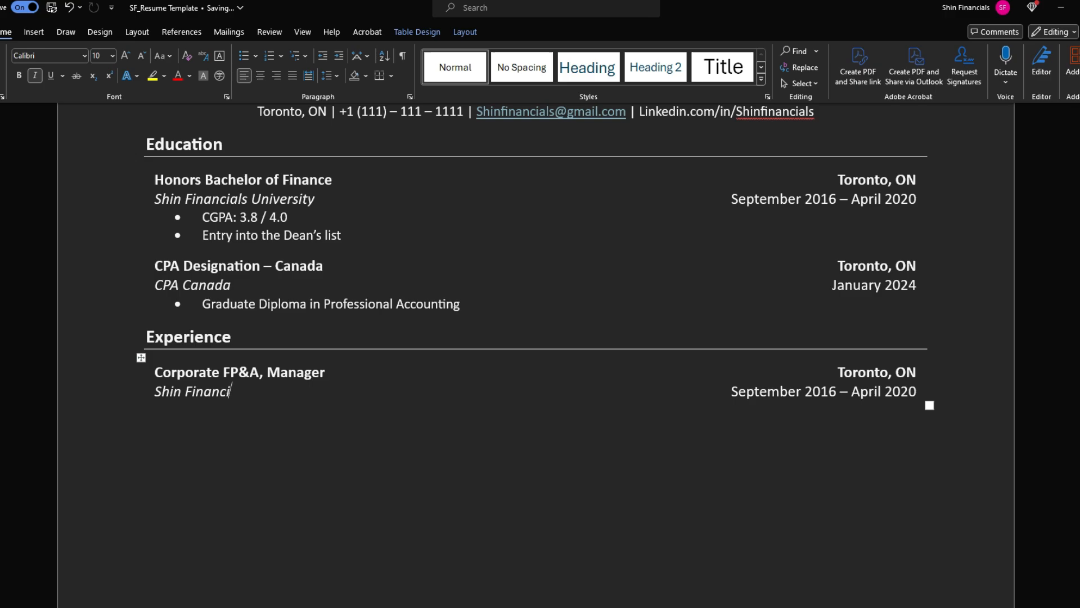
pyautogui.write('als Inc.')
pyautogui.press('Tab')
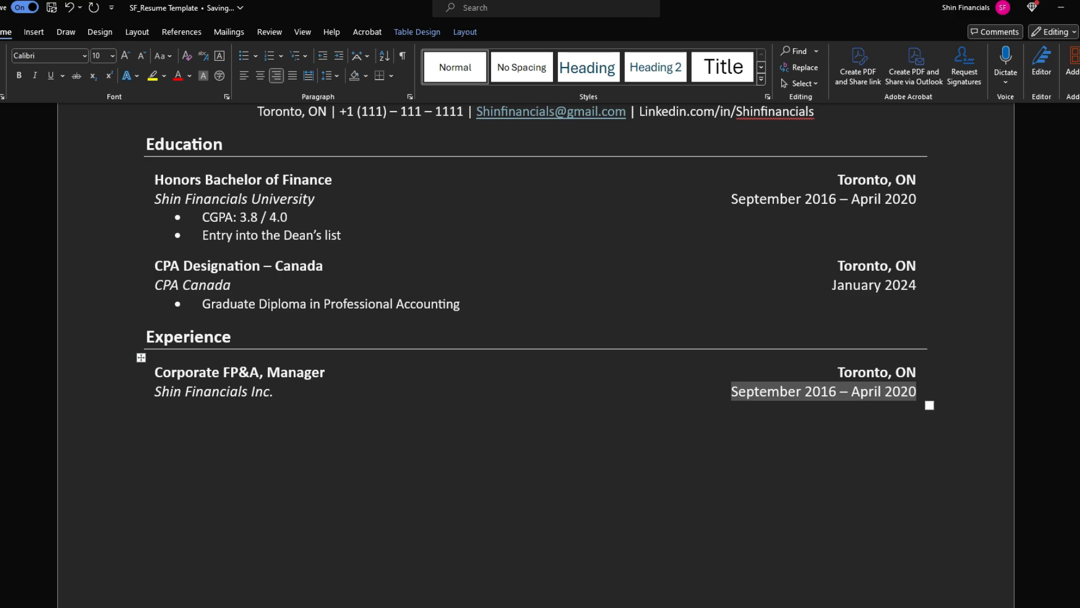
pyautogui.write('May')
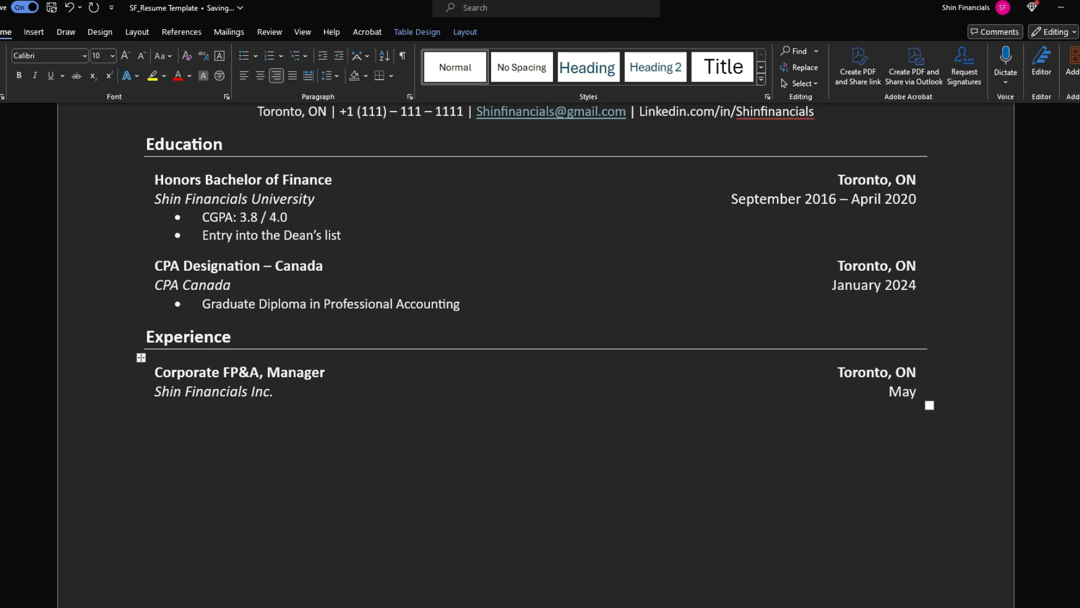
pyautogui.write(' 2024 - Present')
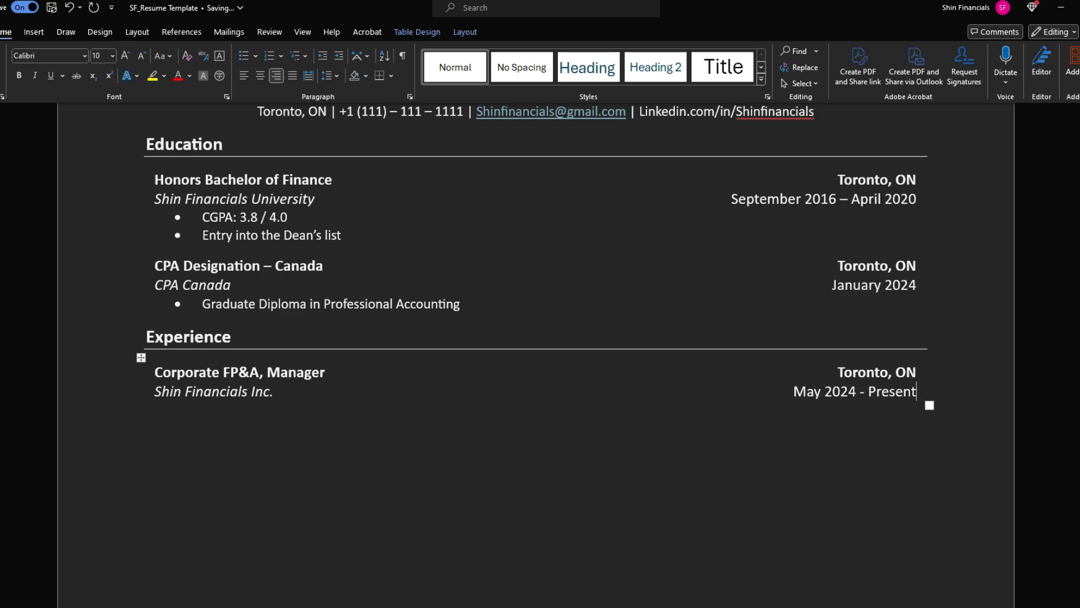
pyautogui.press('Down')
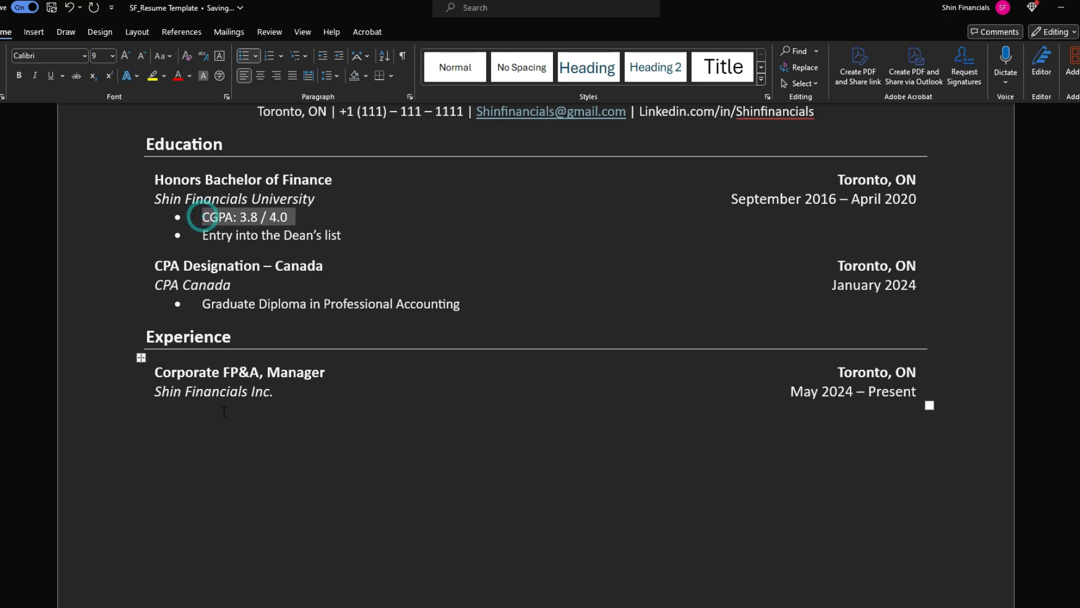
# Add three bullets under the Manager job reading Experience 1, Experience 2 and Experience 3
pyautogui.hotkey('ctrl', 'v')
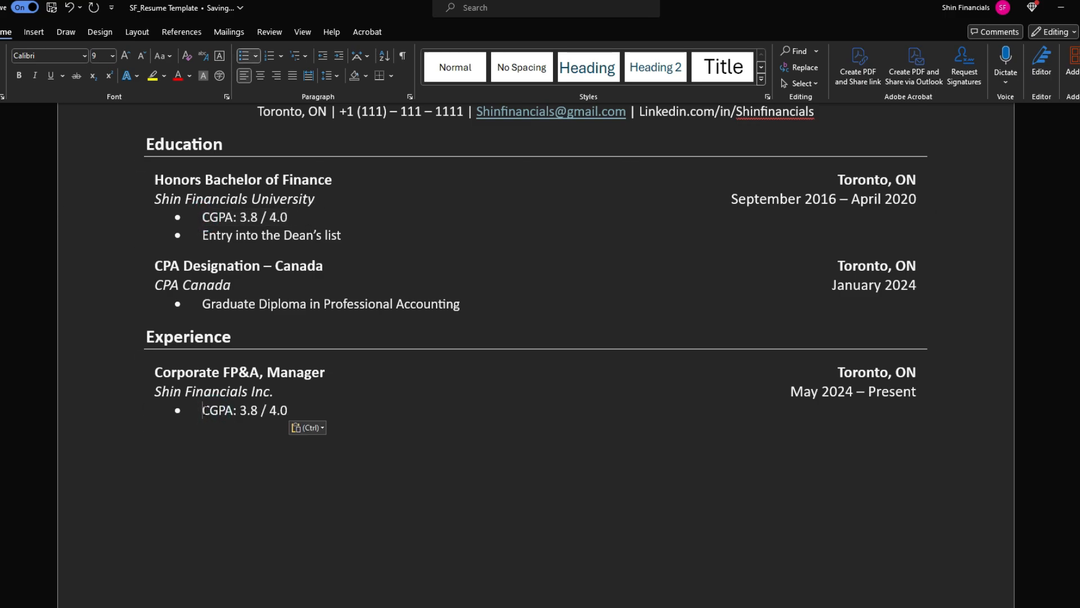
pyautogui.click(203, 410)
pyautogui.press('Delete')
pyautogui.press('Delete')
pyautogui.press('Delete')
pyautogui.press('Delete')
pyautogui.press('Delete')
pyautogui.press('Delete')
pyautogui.press('Delete')
pyautogui.press('Delete')
pyautogui.press('Delete')
pyautogui.press('Delete')
pyautogui.press('Delete')
pyautogui.press('Delete')
pyautogui.press('Delete')
pyautogui.press('Delete')
pyautogui.press('Delete')
pyautogui.write('Ex')
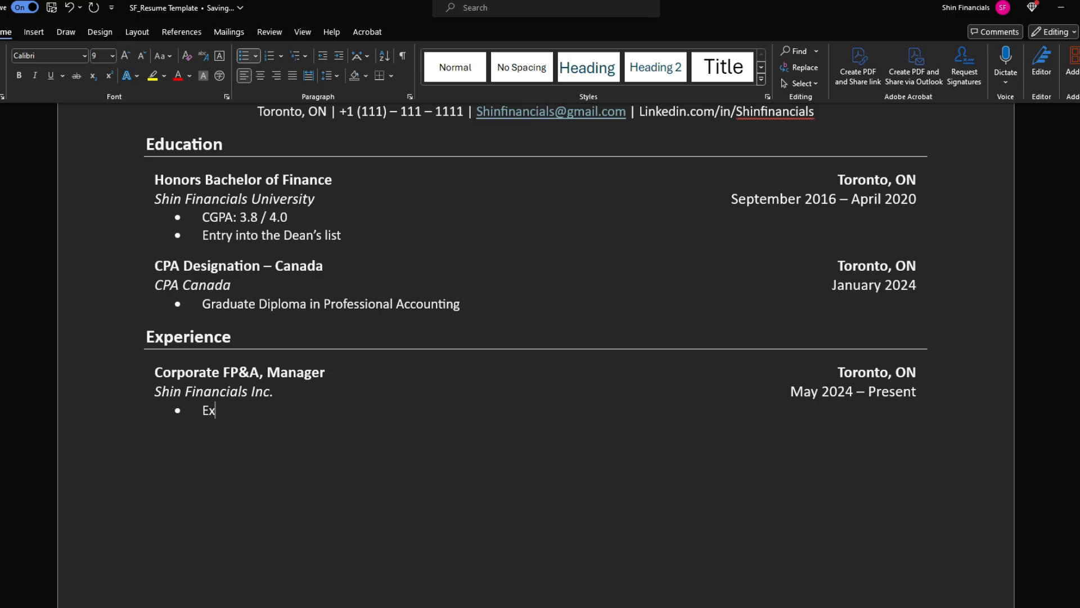
pyautogui.write('perience 1 Experience 2')
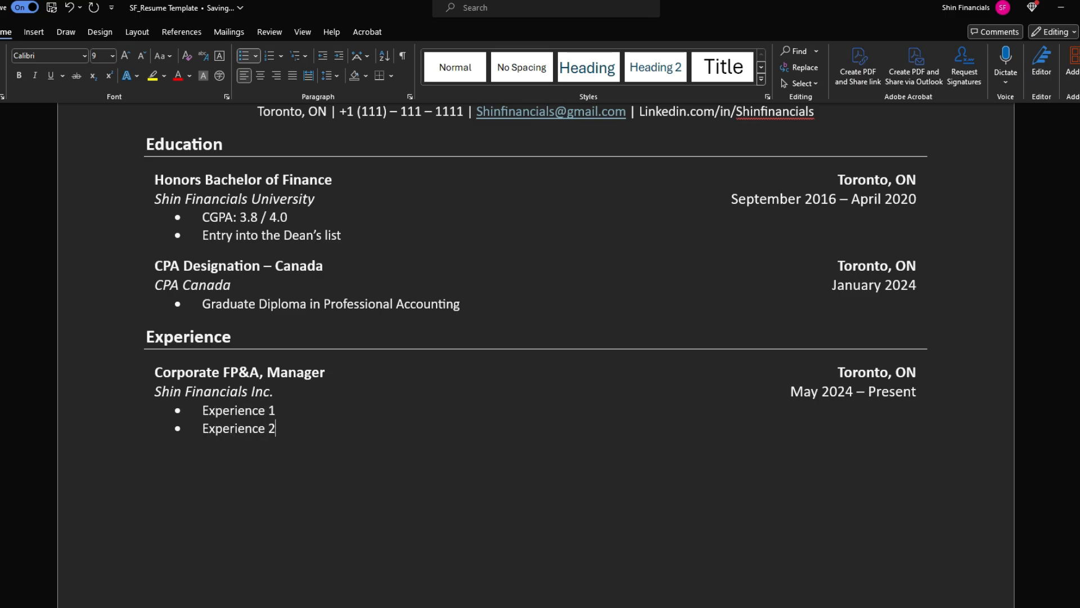
pyautogui.press('Return')
pyautogui.write('Experience 3')
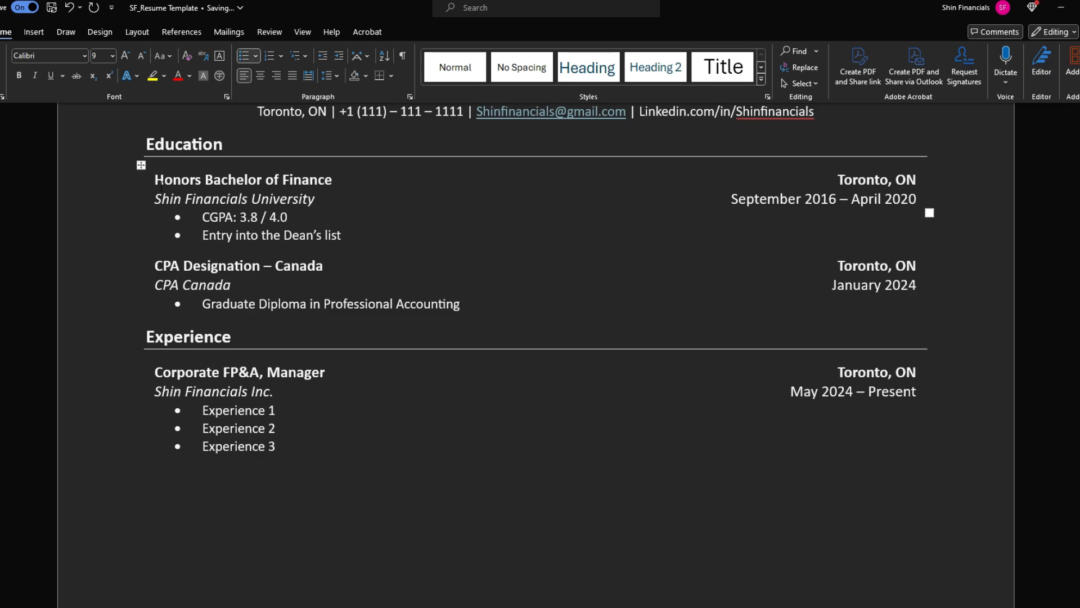
pyautogui.scroll(-2, 549, 169)
pyautogui.scroll(-4, 549, 58)
pyautogui.press('Return')
pyautogui.press('Return')
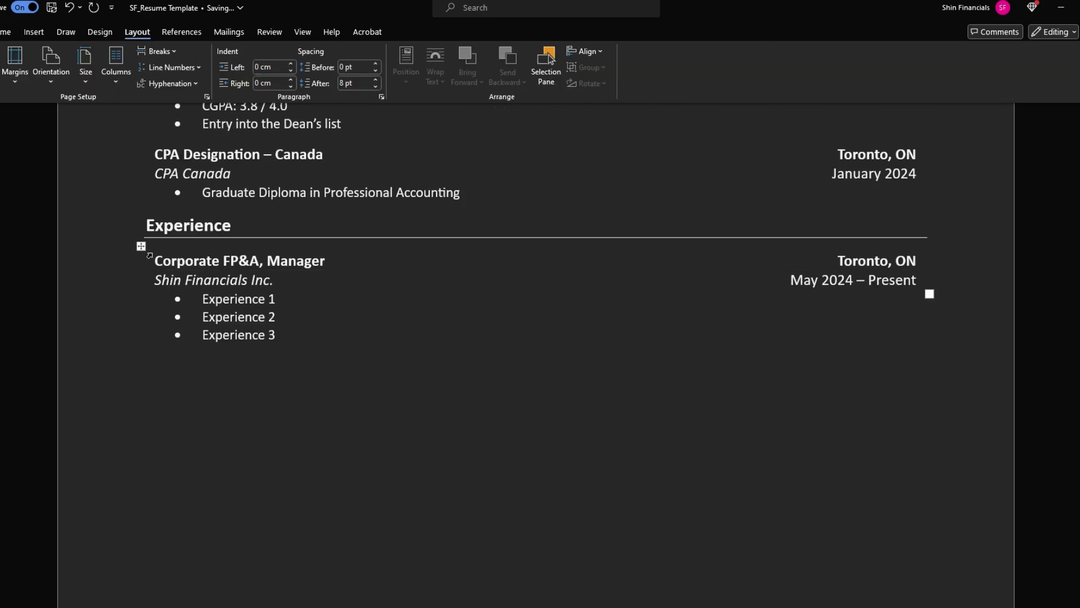
# Copy both rows of the Manager job entry
pyautogui.moveTo(156, 259); pyautogui.dragTo(994, 287)
pyautogui.hotkey('ctrl', 'c')
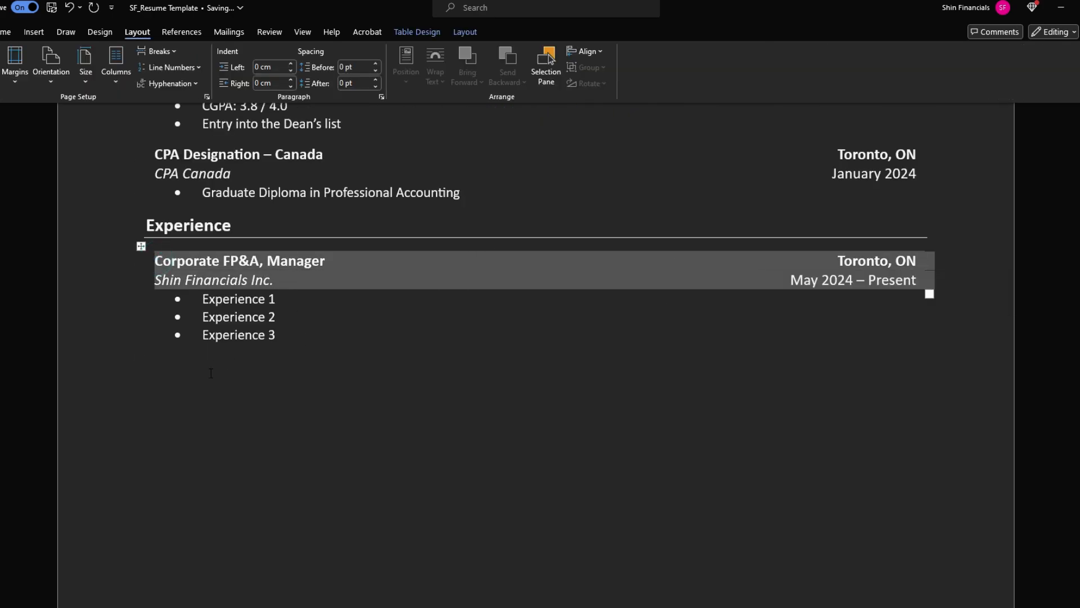
pyautogui.click(189, 352)
# Paste the job entry below Experience 3 and retitle it 'Senior Financial Analyst'
pyautogui.click(161, 357)
pyautogui.hotkey('ctrl', 'v')
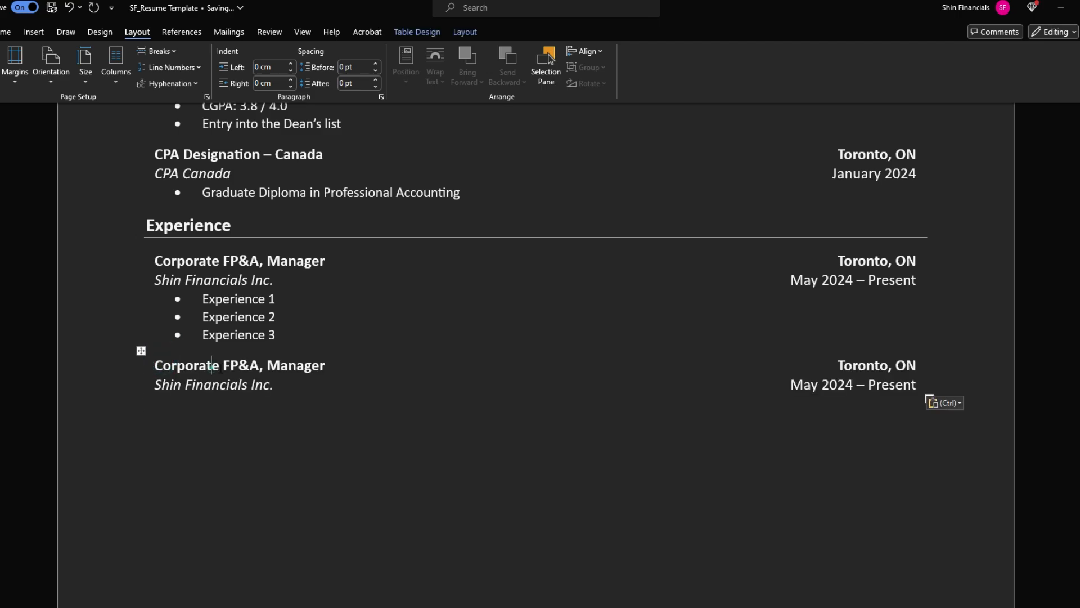
pyautogui.moveTo(212, 367); pyautogui.dragTo(221, 368)
pyautogui.hotkey('shift', 'Right')
pyautogui.hotkey('shift', 'Right')
pyautogui.hotkey('shift', 'Right')
pyautogui.hotkey('shift', 'Right')
pyautogui.hotkey('shift', 'Right')
pyautogui.hotkey('shift', 'Right')
pyautogui.hotkey('shift', 'Right')
pyautogui.hotkey('shift', 'Right')
pyautogui.hotkey('shift', 'Right')
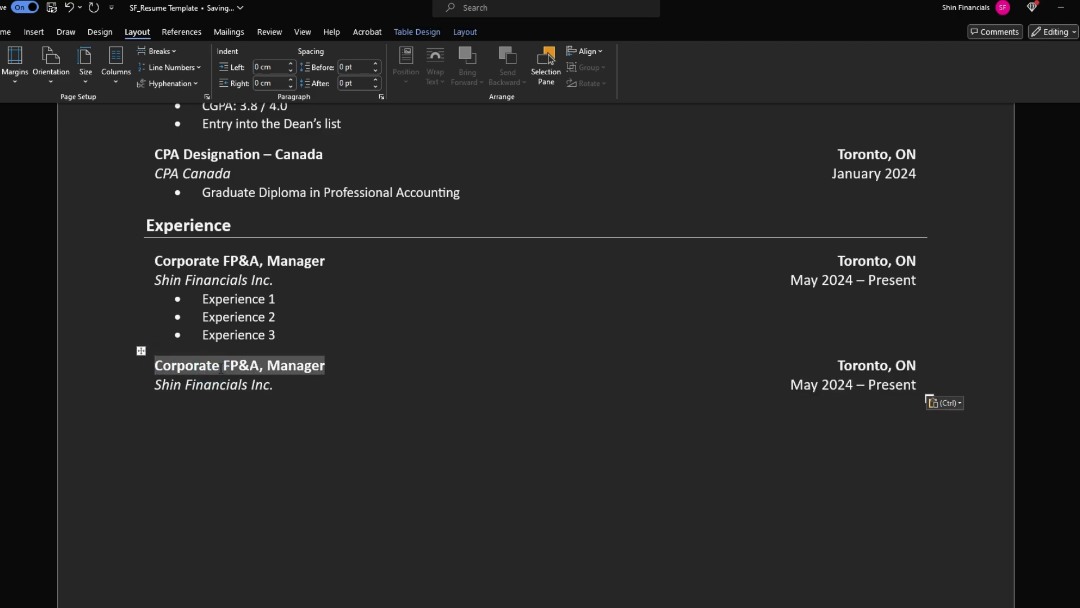
pyautogui.write('Senior Financial Analyst, FP&A')
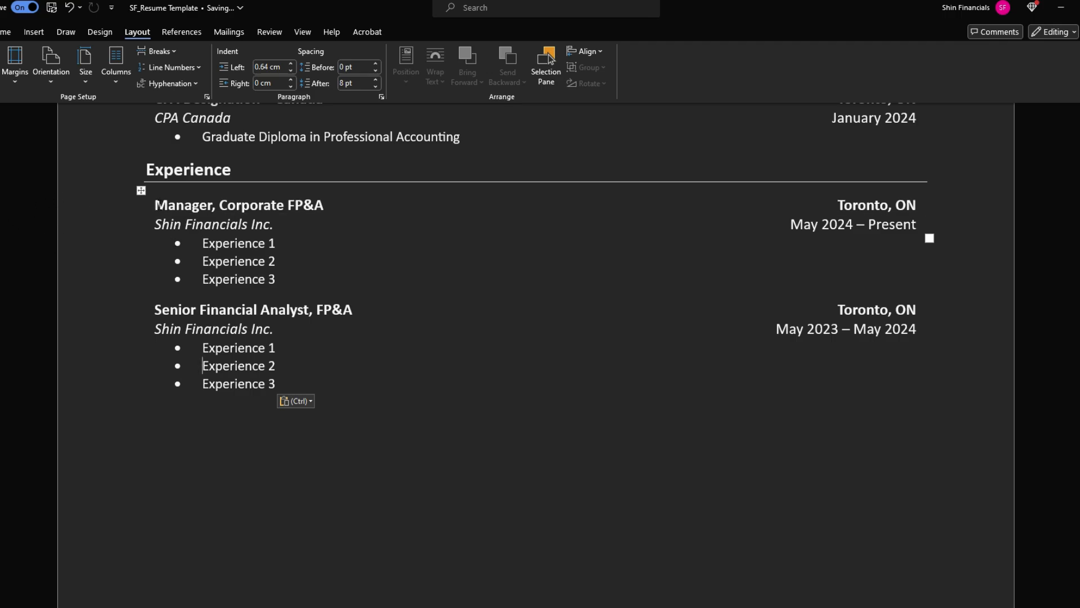
# Select the first job entry with its bullets several times, then deselect it
pyautogui.moveTo(156, 204); pyautogui.dragTo(815, 289)
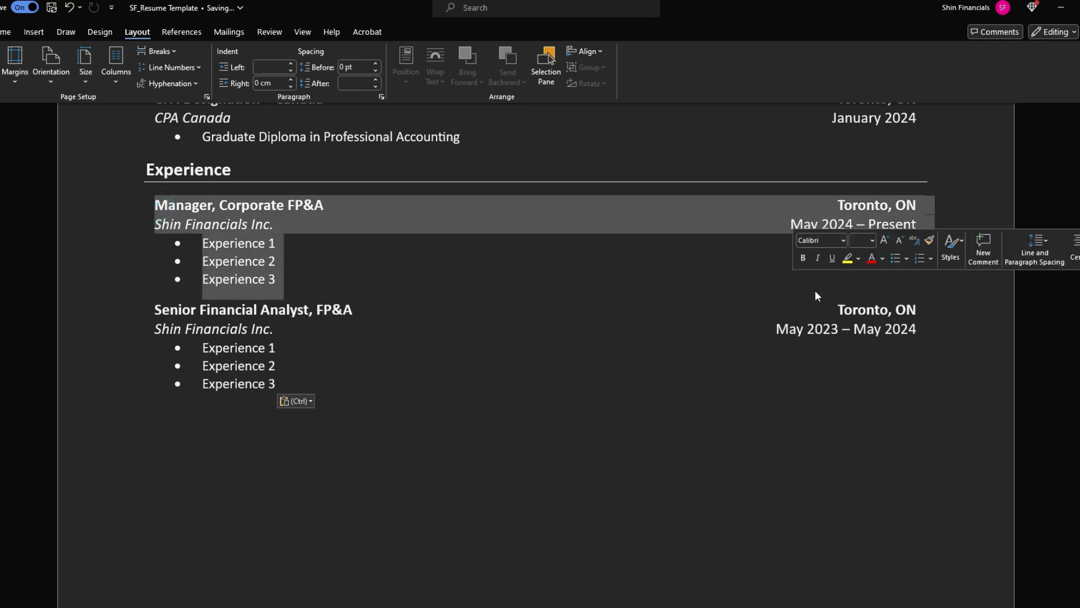
pyautogui.click(281, 224)
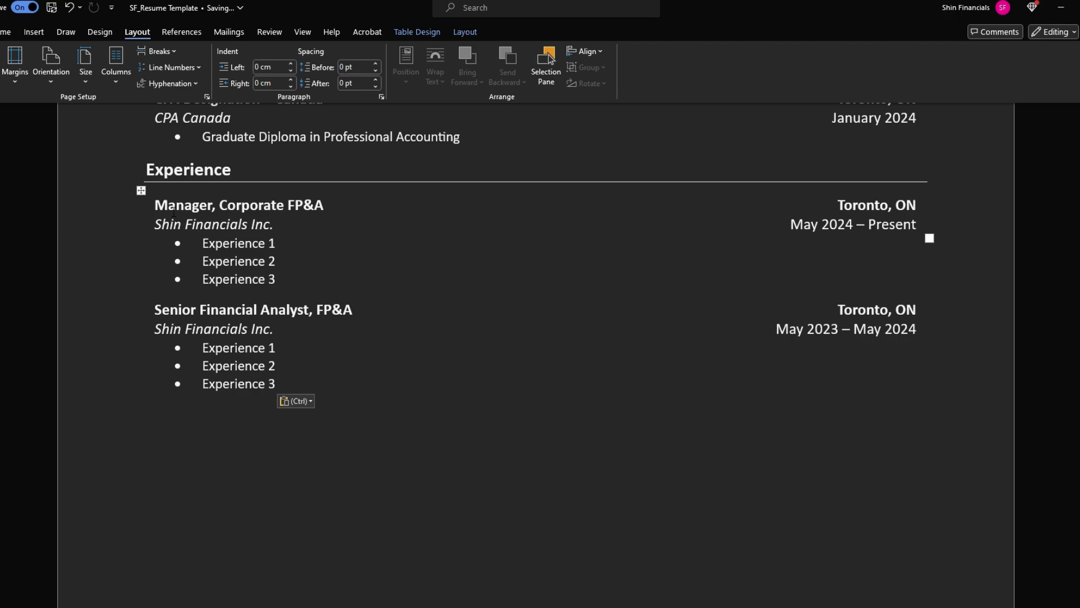
pyautogui.moveTo(157, 203); pyautogui.dragTo(813, 288)
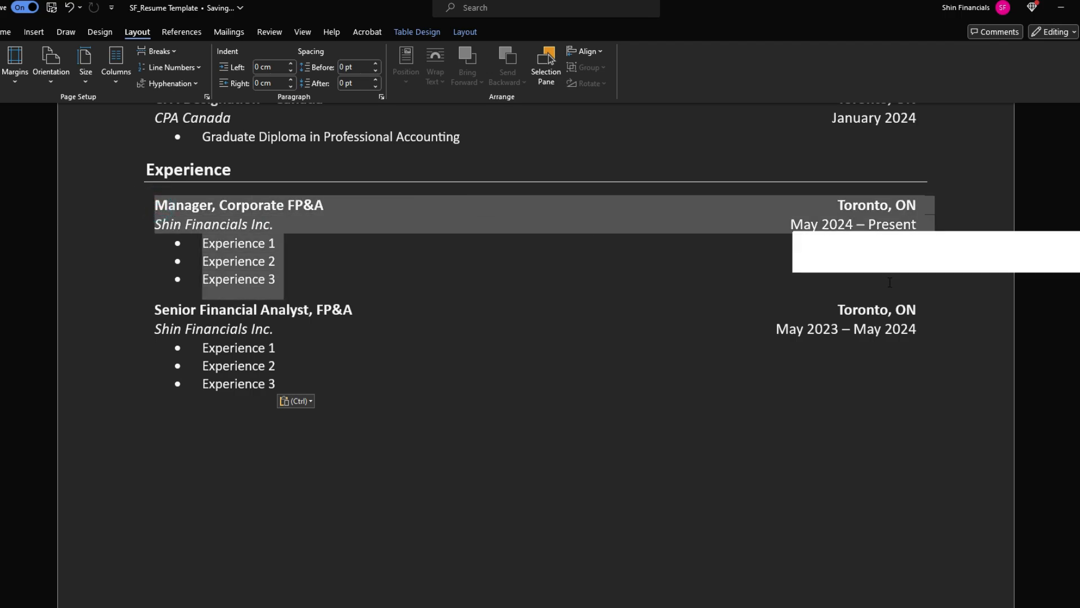
pyautogui.click(635, 258)
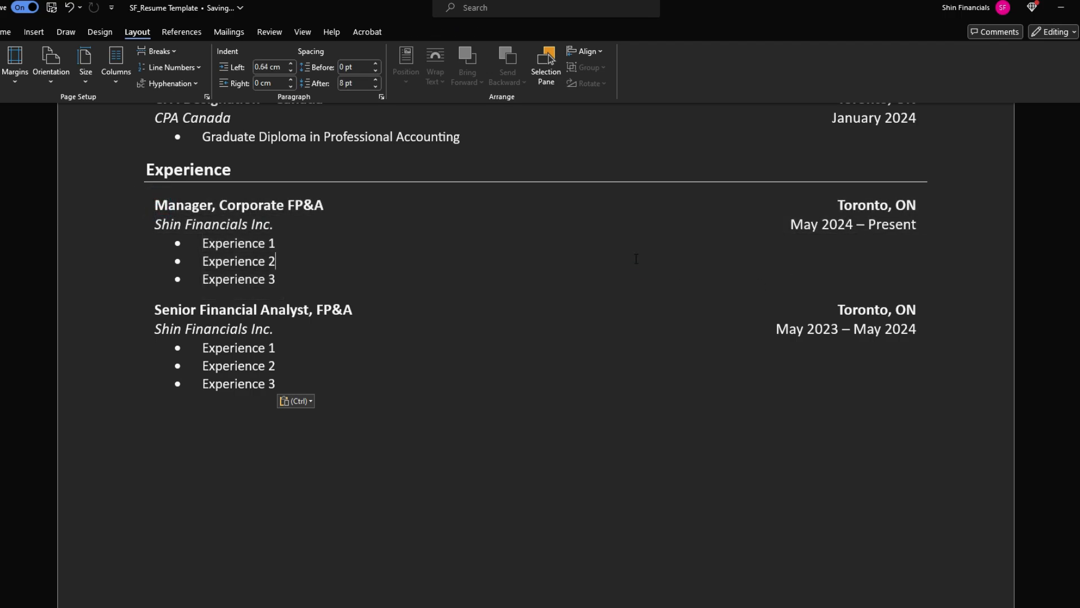
pyautogui.click(678, 255)
pyautogui.moveTo(154, 207); pyautogui.dragTo(810, 282)
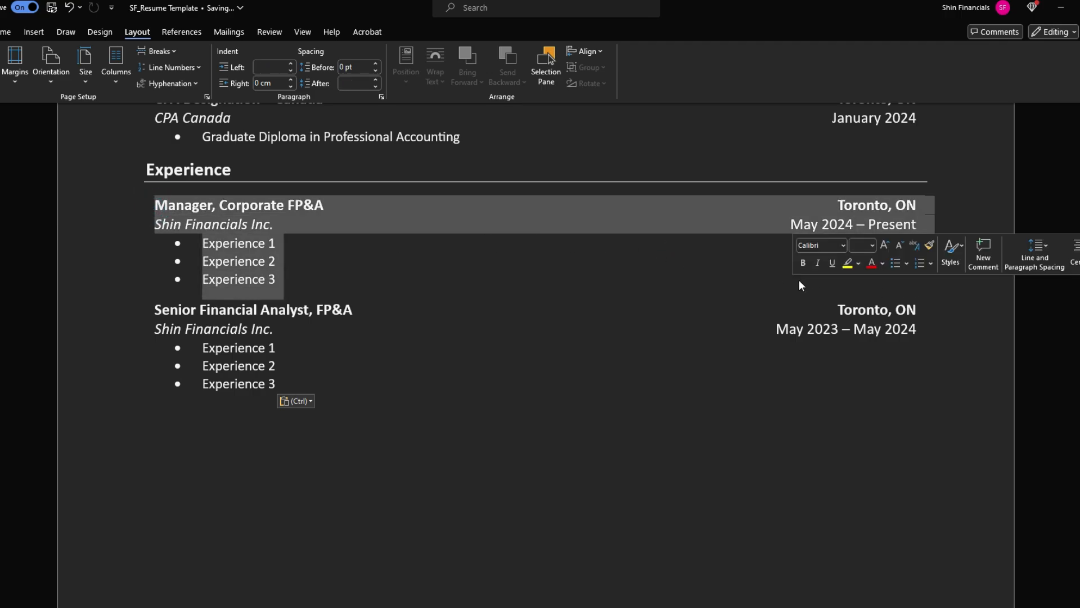
pyautogui.click(303, 257)
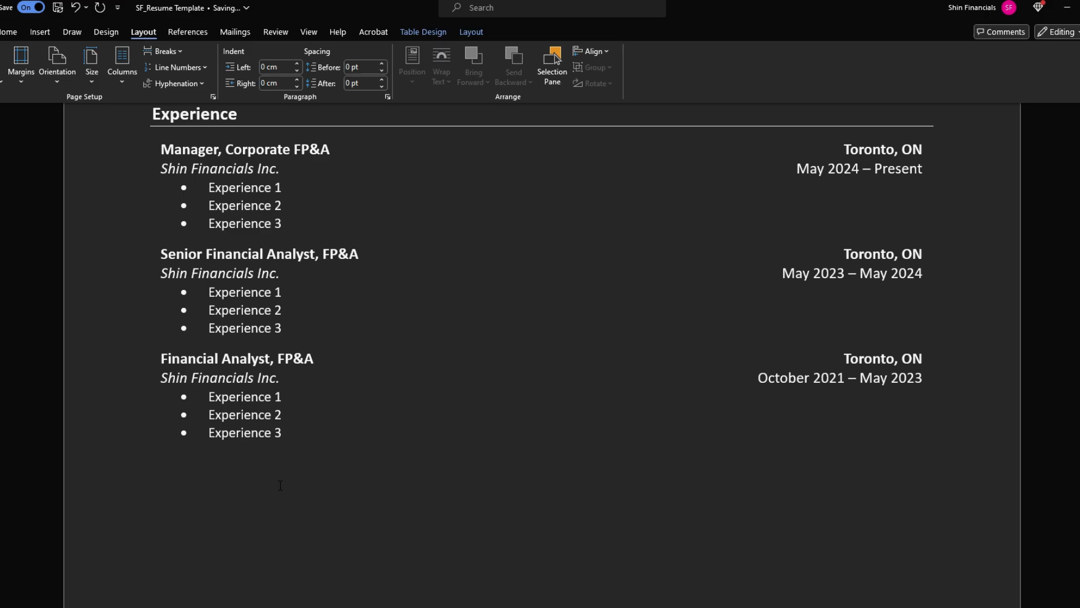
pyautogui.scroll(5, 280, 483)
# Paste the Experience heading below the last job without its bullet and rename it 'Skill Set'
pyautogui.moveTo(151, 392); pyautogui.dragTo(826, 395)
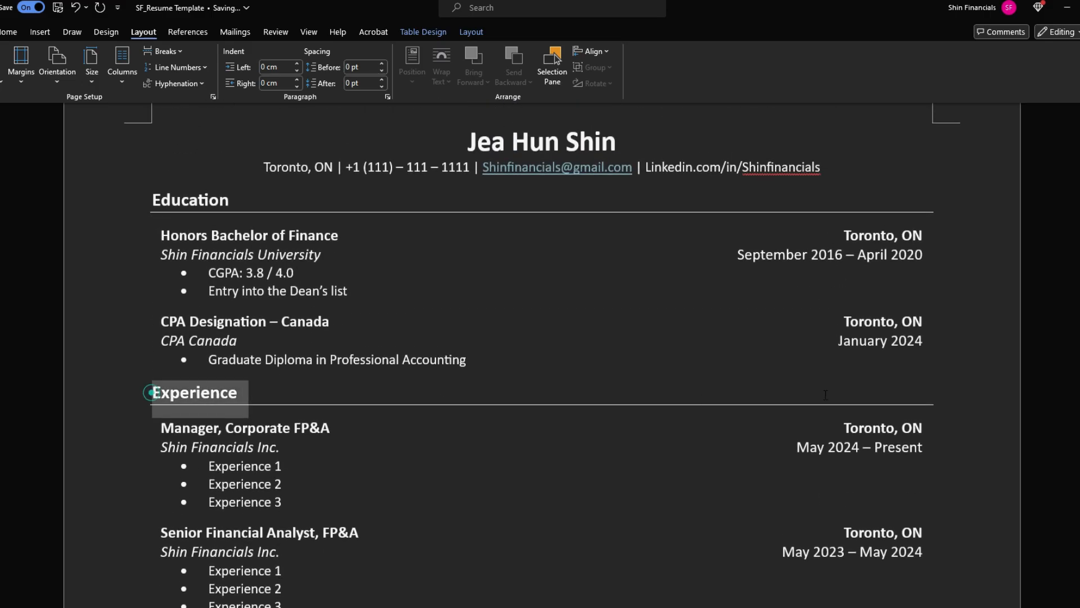
pyautogui.hotkey('ctrl', 'c')
pyautogui.scroll(-5, 444, 420)
pyautogui.click(187, 472)
pyautogui.hotkey('ctrl', 'v')
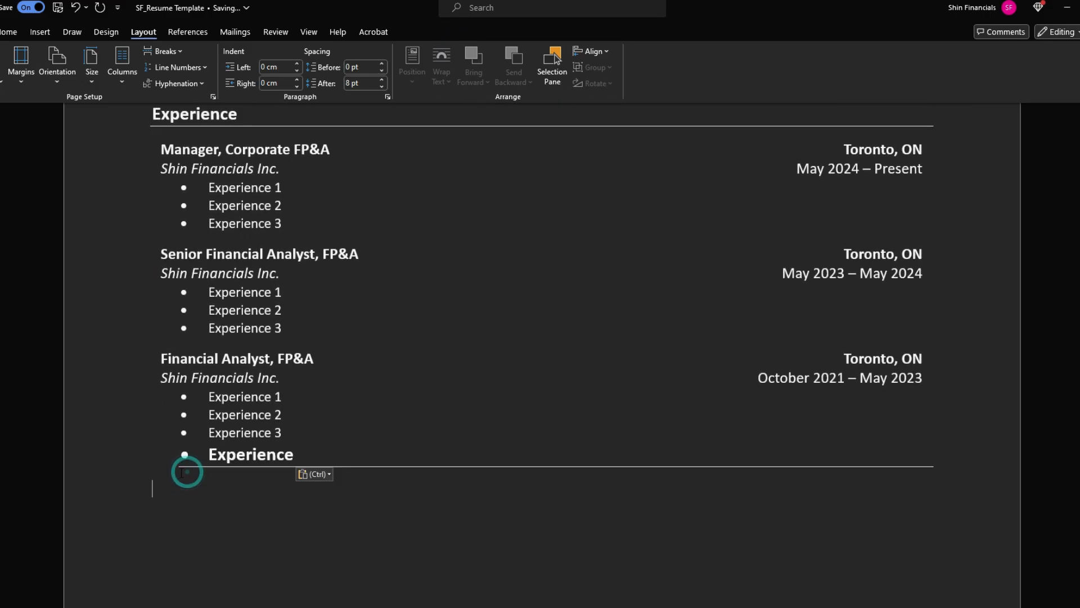
pyautogui.click(203, 455)
pyautogui.press('BackSpace')
pyautogui.press('BackSpace')
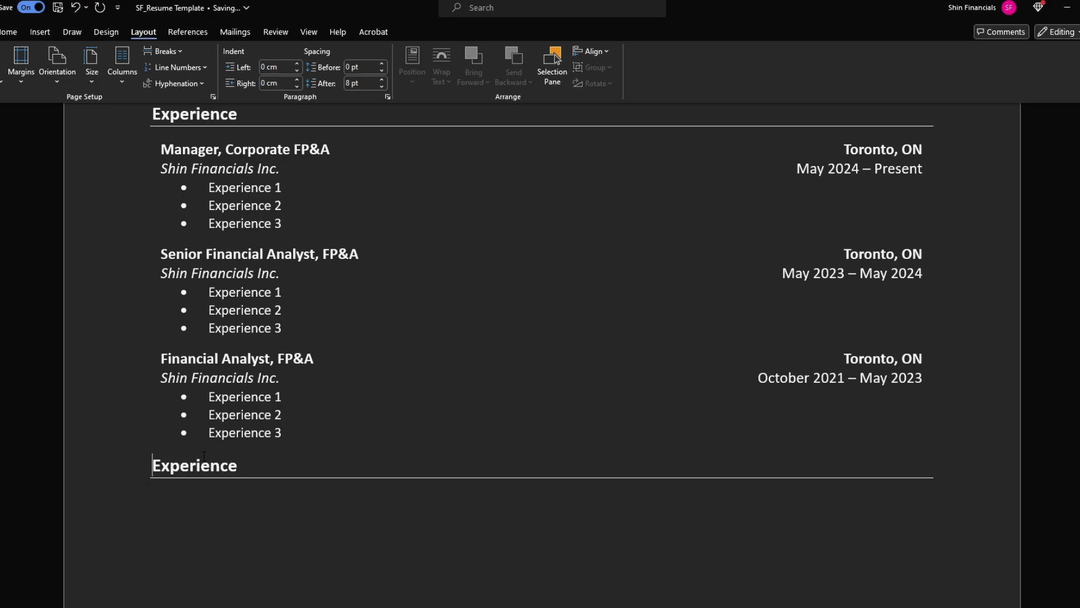
pyautogui.doubleClick(204, 454)
pyautogui.write('Skill Set')
# Paste the Experience 1–3 placeholder bullets under the Skill Set heading
pyautogui.scroll(1, 160, 576)
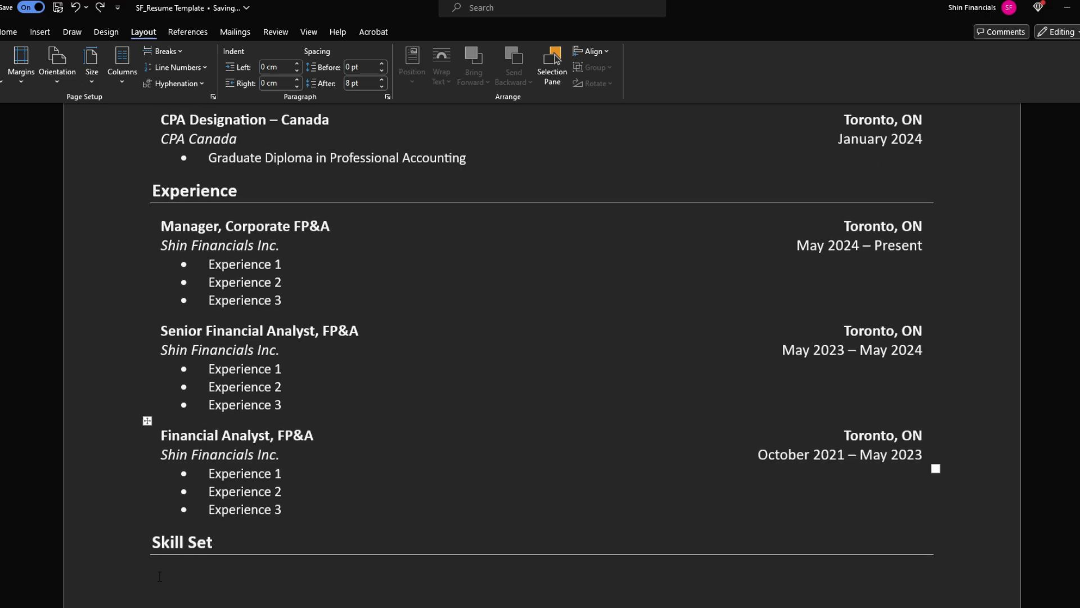
pyautogui.moveTo(208, 264); pyautogui.dragTo(377, 296)
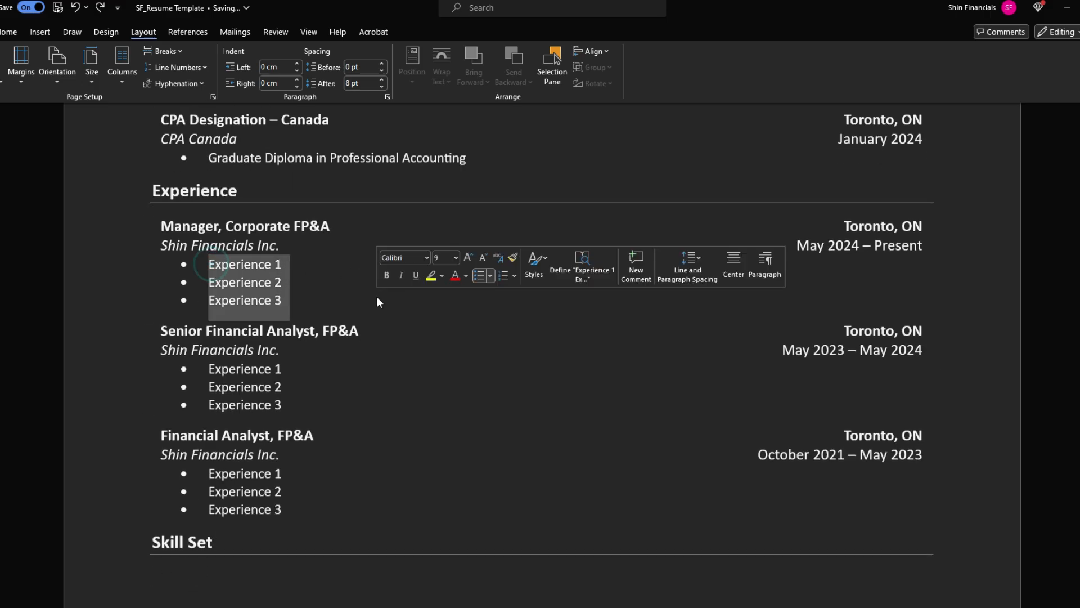
pyautogui.scroll(-2, 195, 473)
pyautogui.click(195, 473)
pyautogui.scroll(2, 201, 207)
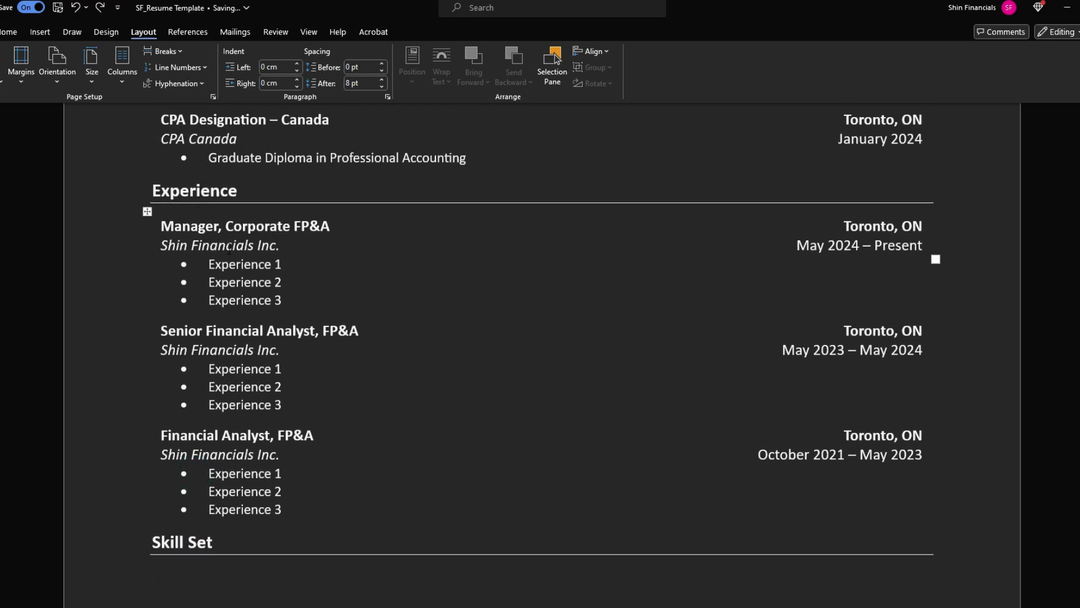
pyautogui.scroll(-2, 228, 248)
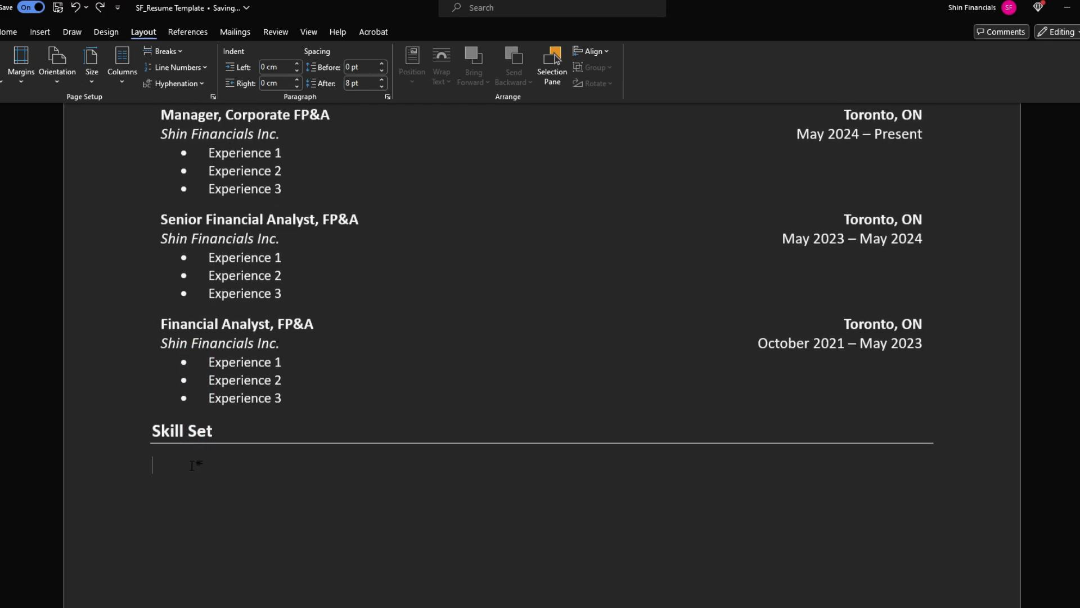
pyautogui.hotkey('ctrl', 'v')
# Drop the extra placeholder bullets and enter 'Professional Designations' and 'Software literacies'
pyautogui.click(196, 465)
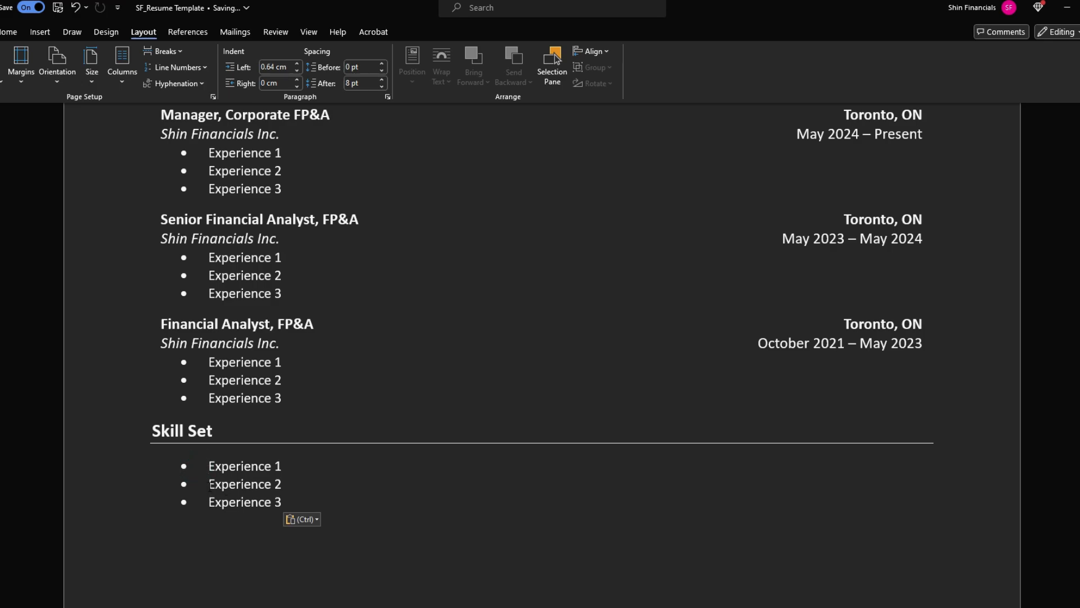
pyautogui.scroll(-2, 249, 449)
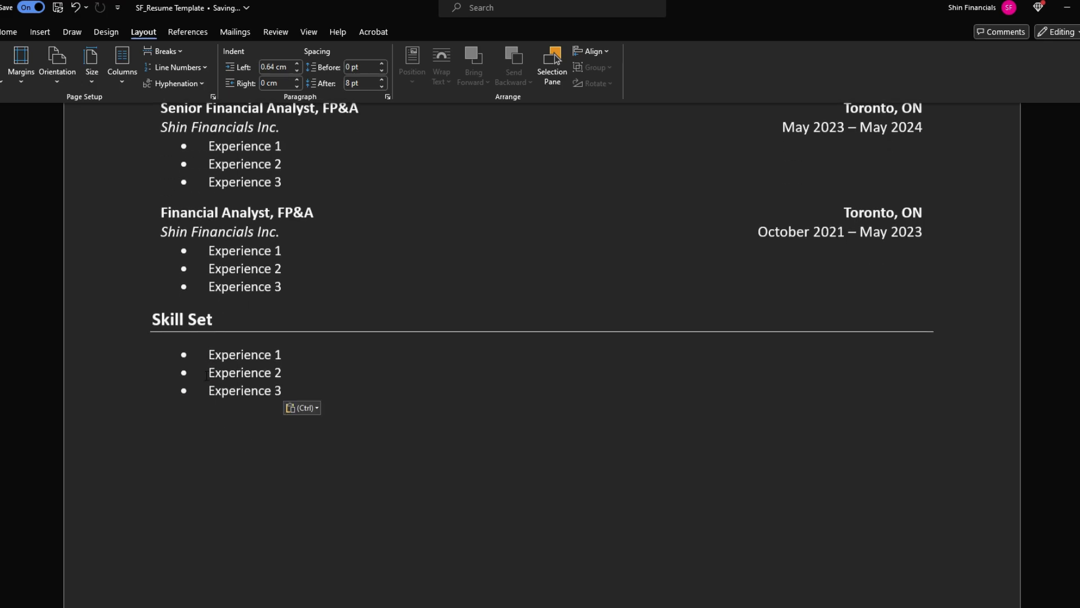
pyautogui.moveTo(206, 376); pyautogui.dragTo(284, 392)
pyautogui.hotkey('ctrl', 'z')
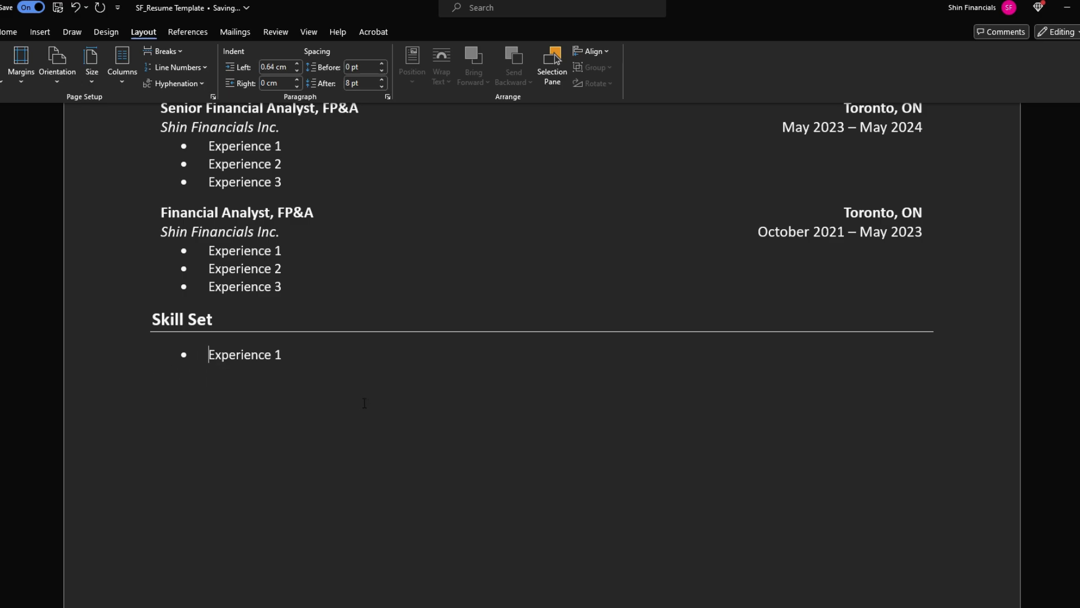
pyautogui.hotkey('shift', 'End')
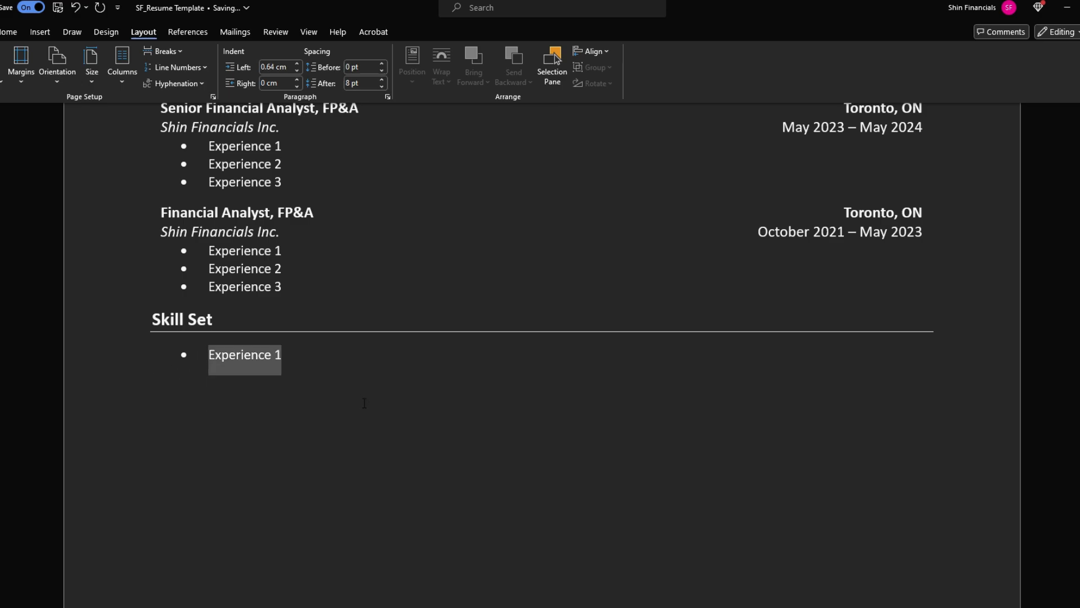
pyautogui.write('Profess')
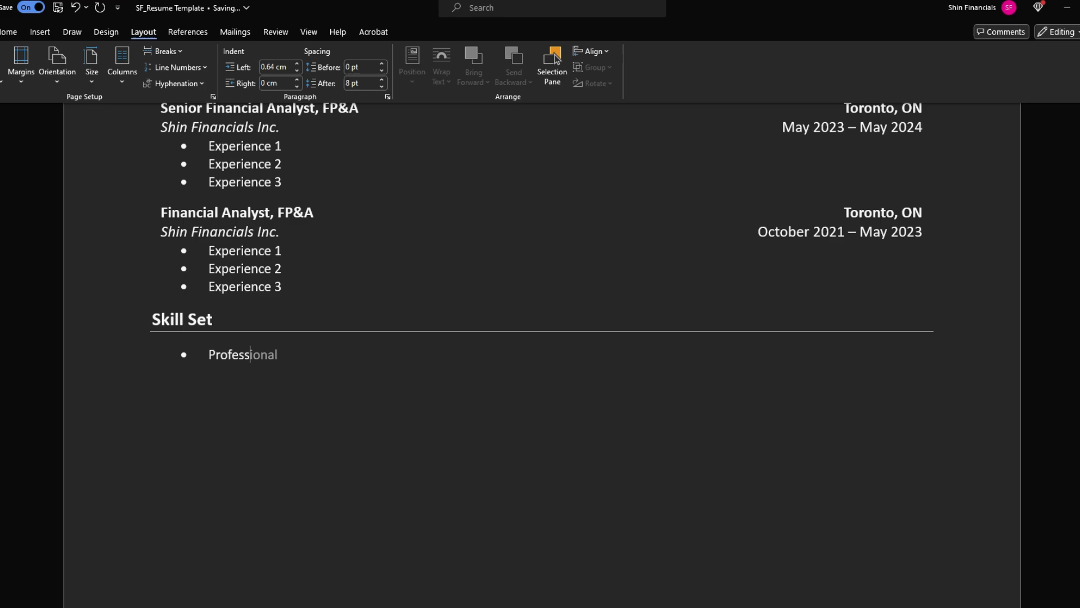
pyautogui.write('ional Designations')
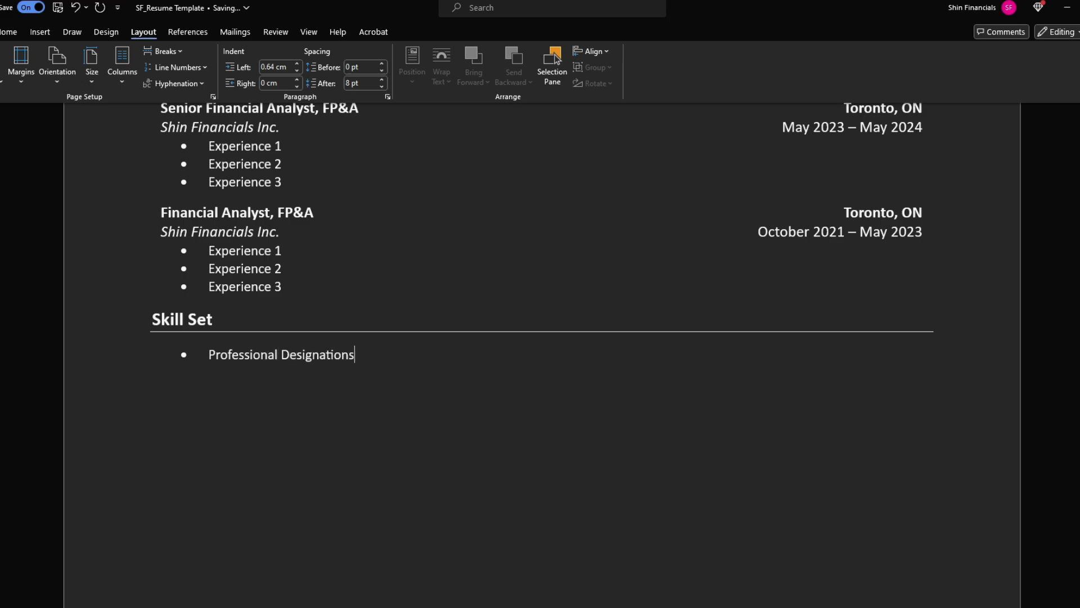
pyautogui.press('Return')
pyautogui.write('Software literacies')
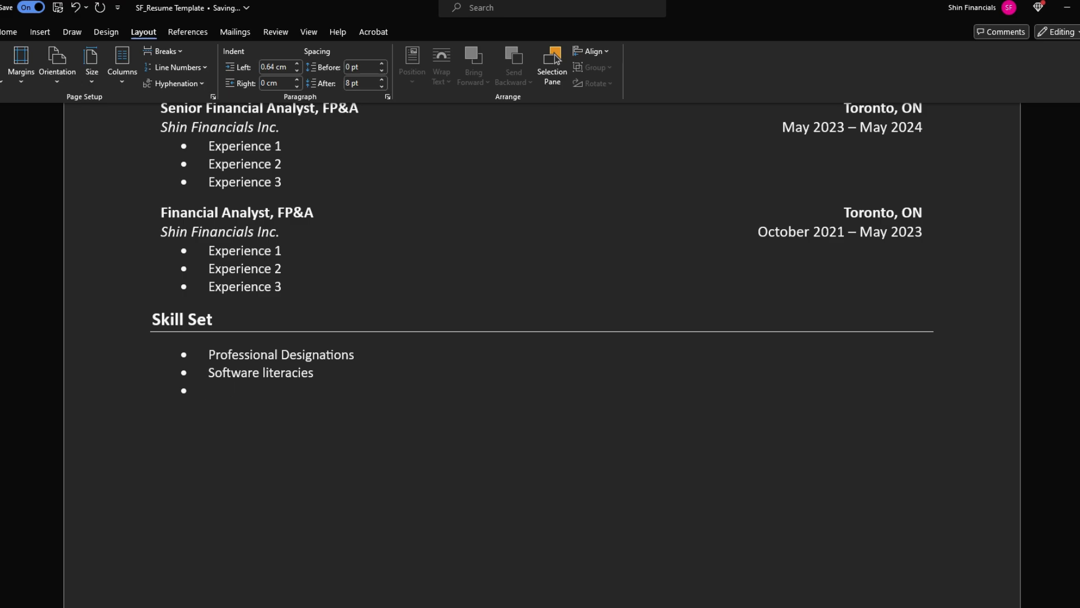
# Add the bullet 'Financial Forecasting, Financial Literacy, In depth understanding of financial services and SaaS industries'
pyautogui.write('Financial Forecasting, Finac')
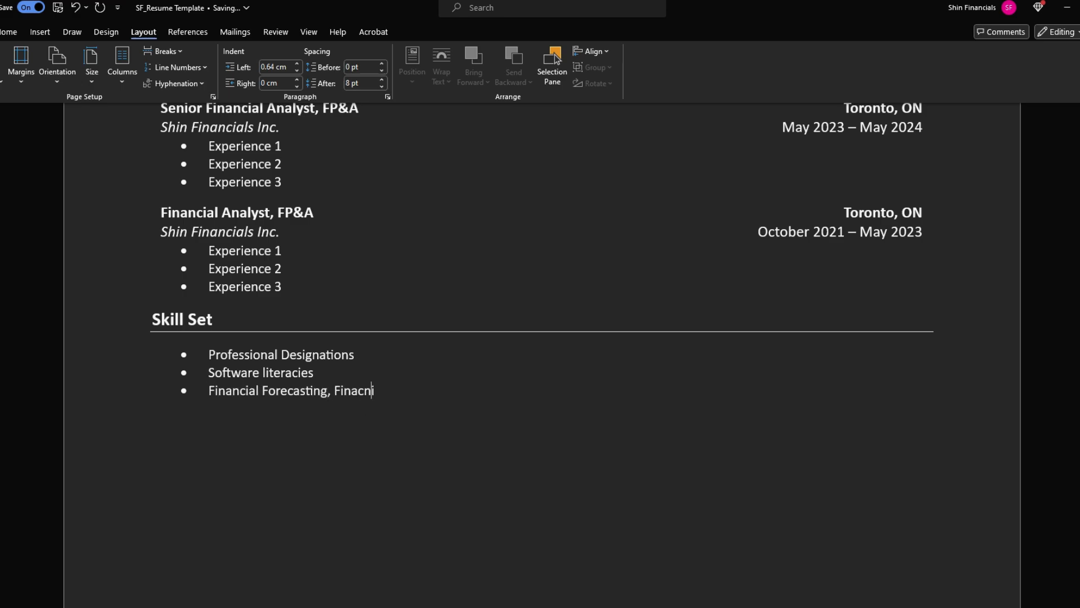
pyautogui.press('BackSpace')
pyautogui.press('BackSpace')
pyautogui.write('ncial Literacy, D')
pyautogui.press('BackSpace')
pyautogui.write('In d')
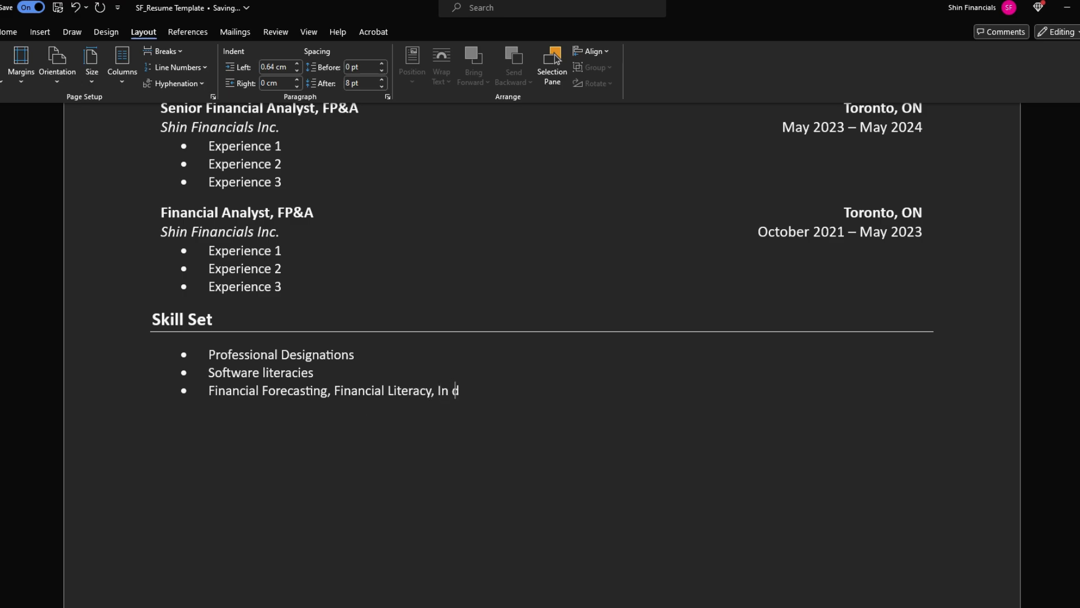
pyautogui.write('epth udnerstand')
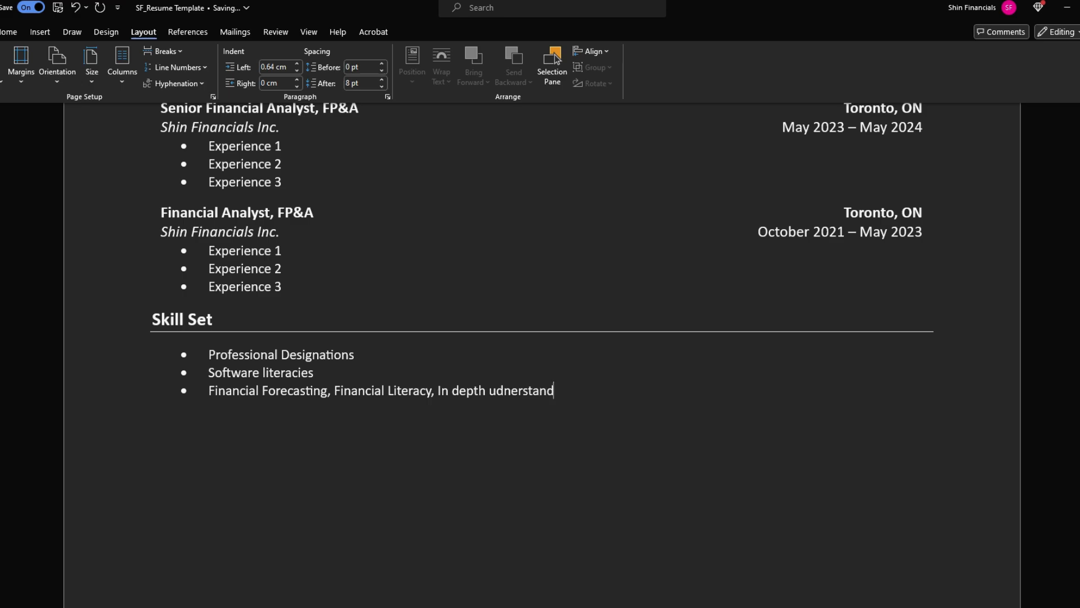
pyautogui.write('ing of financial serv')
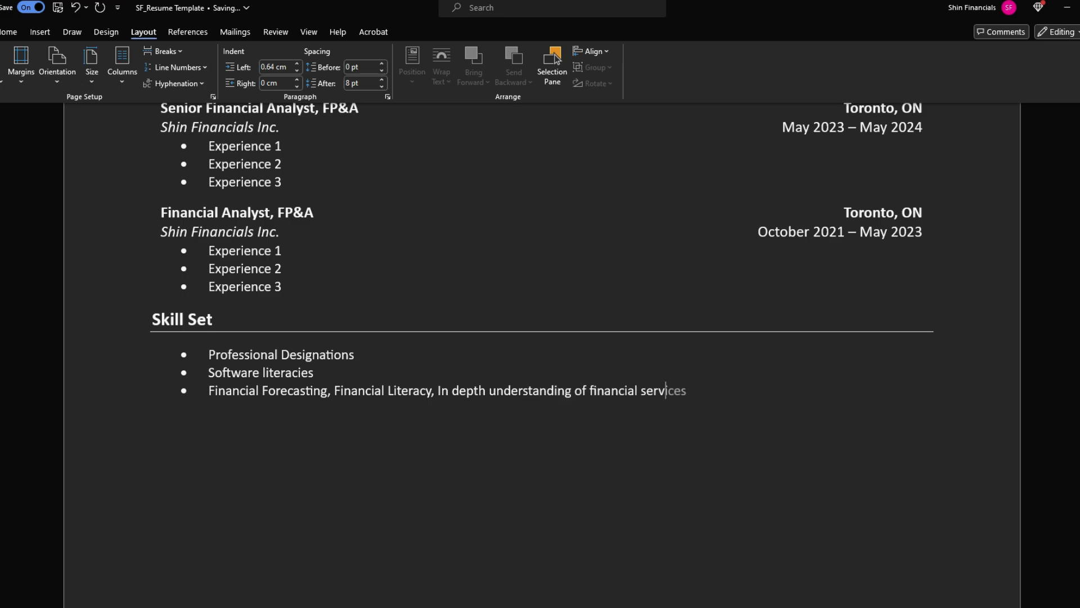
pyautogui.write('ices and')
pyautogui.write('SaaS')
pyautogui.write(' typ')
pyautogui.press('BackSpace')
pyautogui.press('BackSpace')
pyautogui.press('BackSpace')
pyautogui.write('industries')
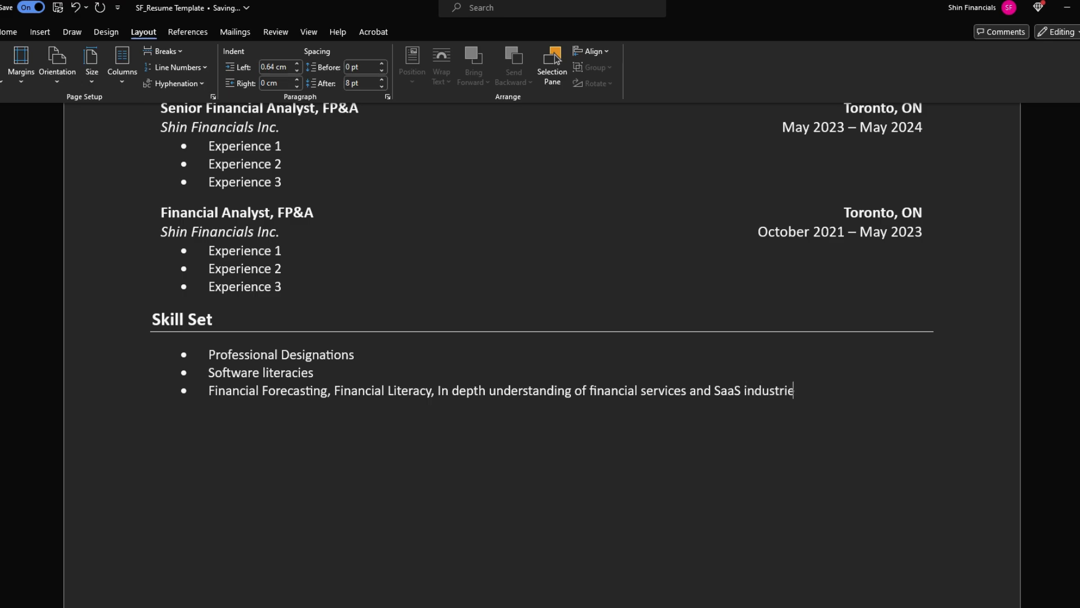
pyautogui.press('Return')
pyautogui.press('BackSpace')
# Select the Skill Set bullets, then the Honors Bachelor of Finance entry cells
pyautogui.moveTo(590, 375); pyautogui.dragTo(812, 402)
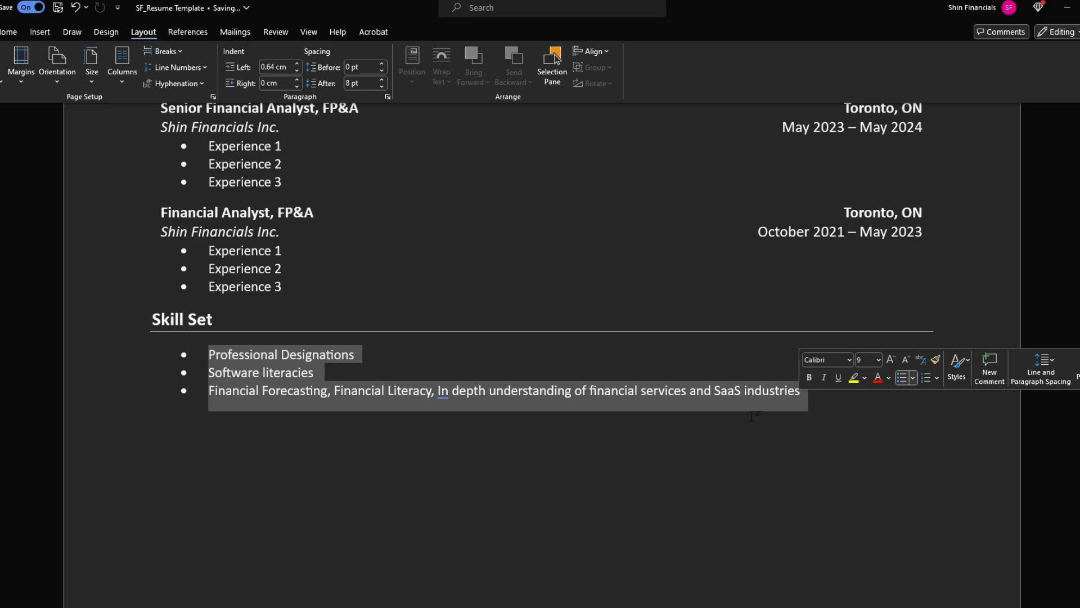
pyautogui.scroll(8, 448, 274)
pyautogui.scroll(-6, 447, 274)
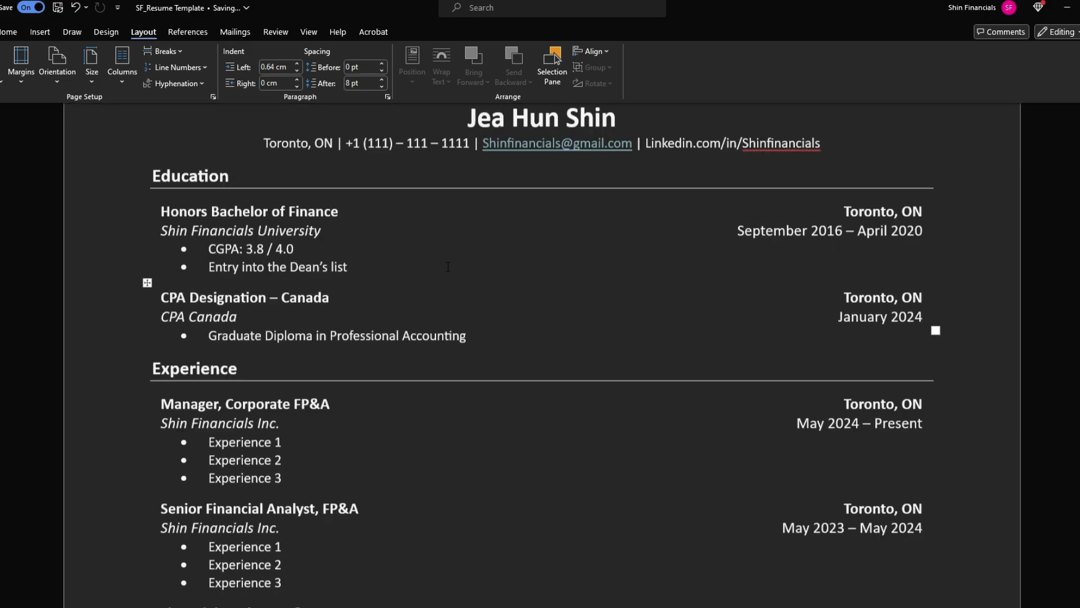
pyautogui.scroll(6, 271, 337)
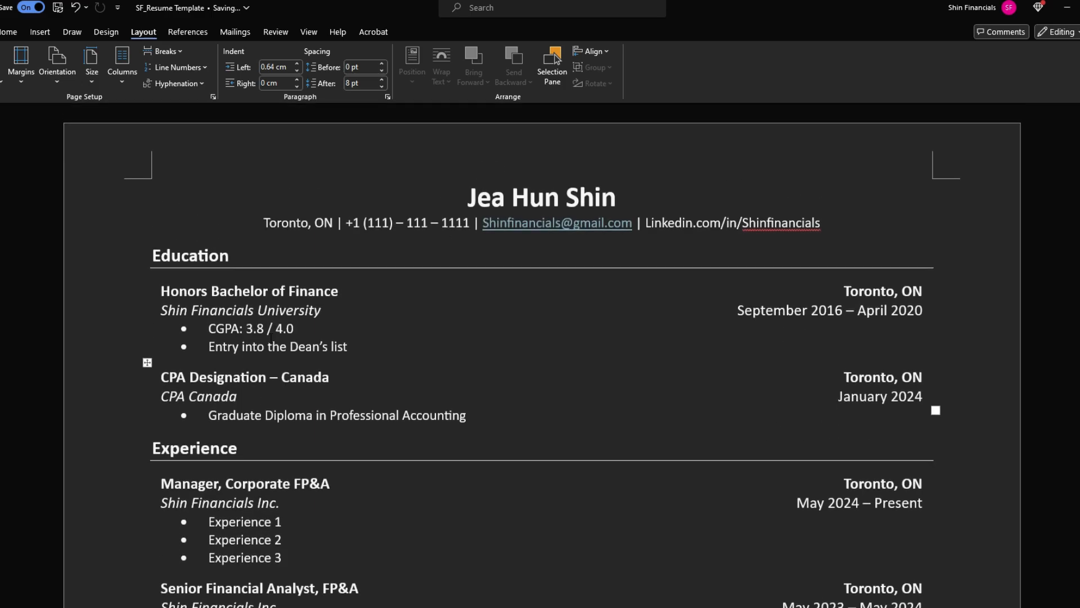
pyautogui.click(169, 274)
pyautogui.click(211, 291)
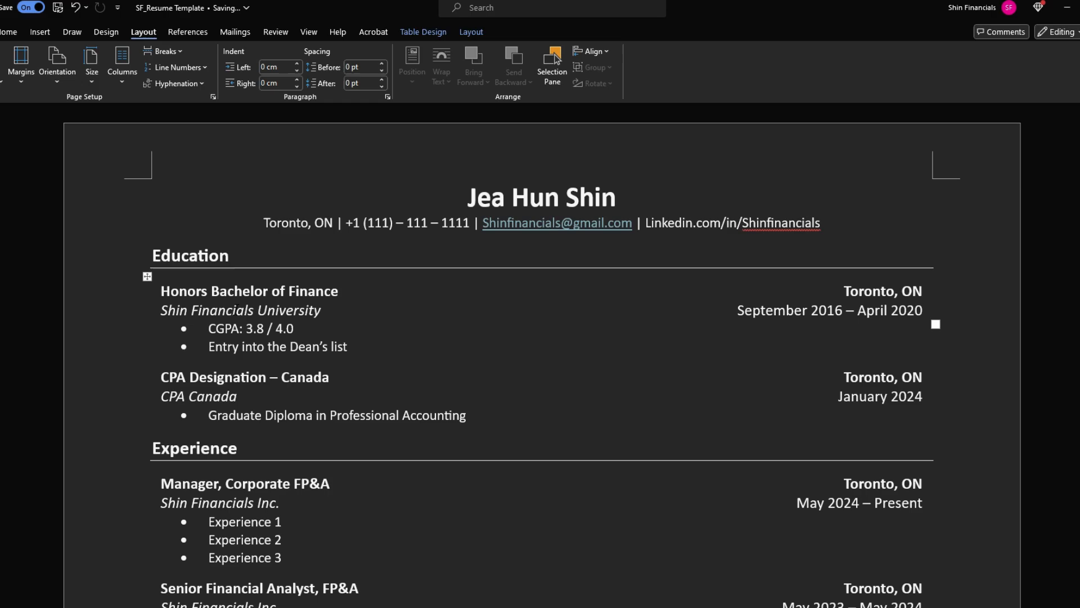
pyautogui.click(161, 292)
pyautogui.click(155, 290)
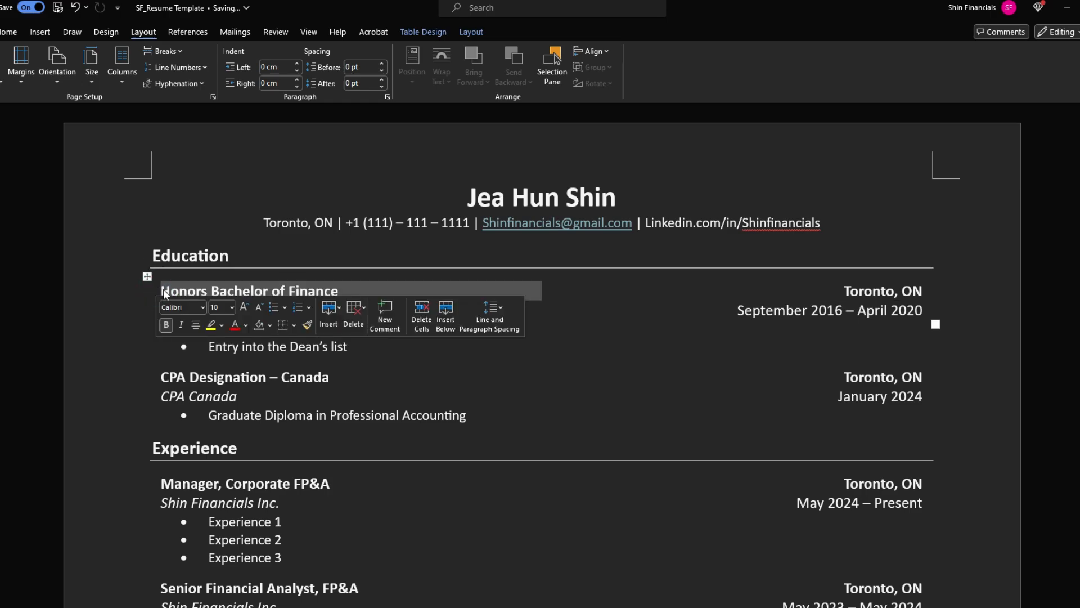
pyautogui.moveTo(156, 290); pyautogui.dragTo(142, 291)
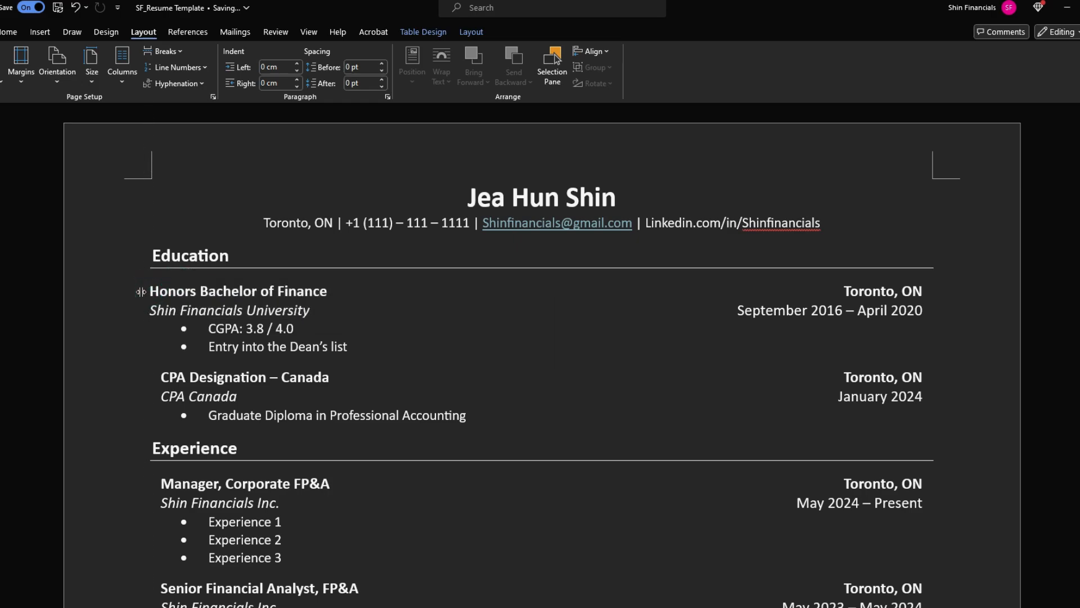
# Drag the entry tables' left borders leftward so entries align flush with their headings
pyautogui.moveTo(150, 375); pyautogui.dragTo(139, 375)
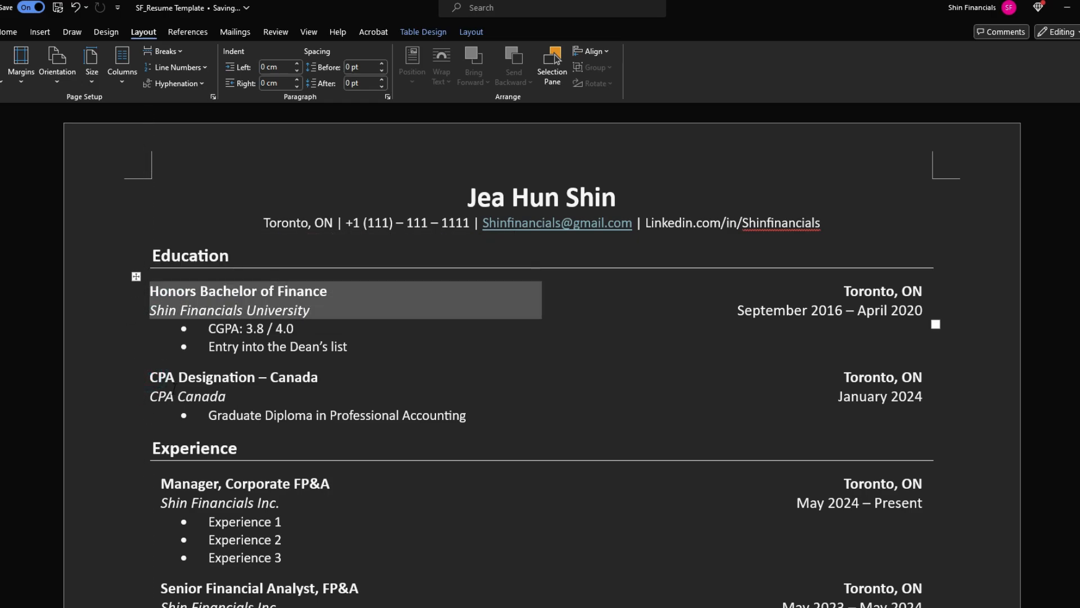
pyautogui.click(172, 333)
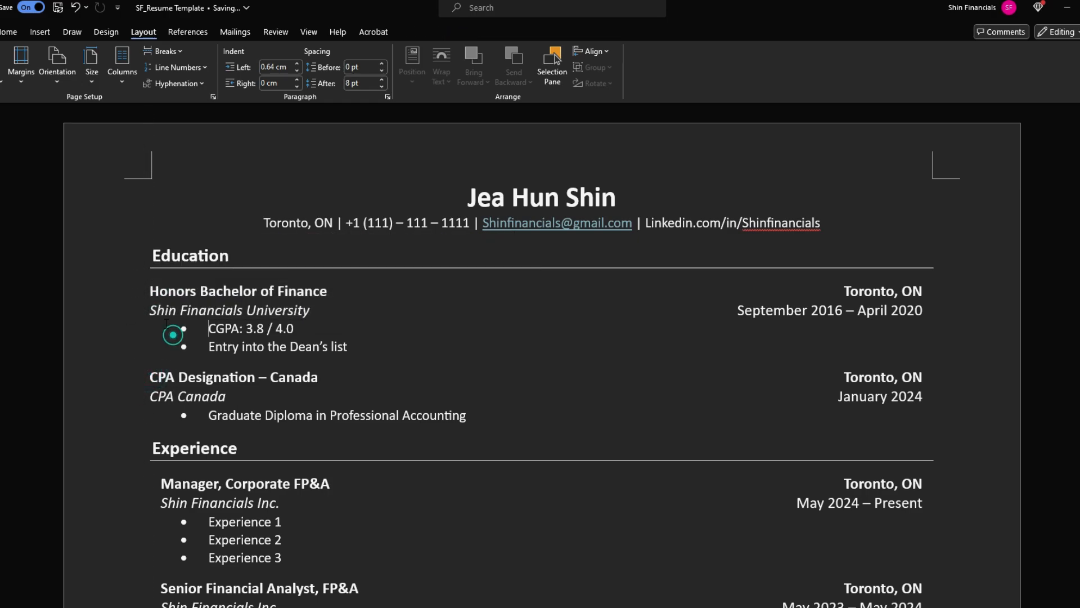
pyautogui.click(151, 256)
pyautogui.scroll(-2, 138, 349)
pyautogui.moveTo(150, 377); pyautogui.dragTo(139, 378)
pyautogui.scroll(-3, 359, 263)
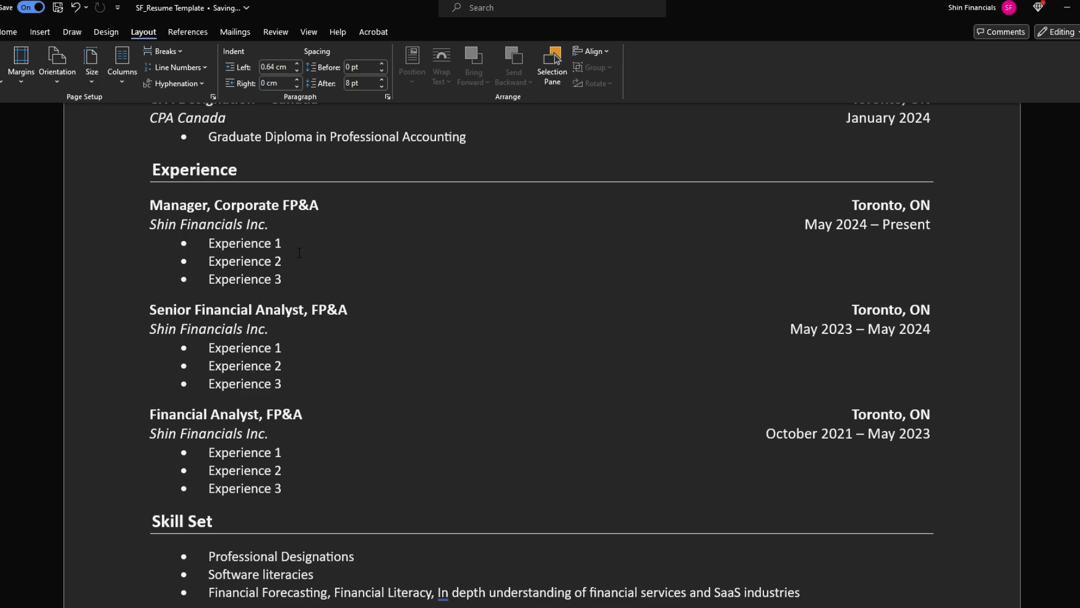
pyautogui.moveTo(210, 243); pyautogui.dragTo(296, 285)
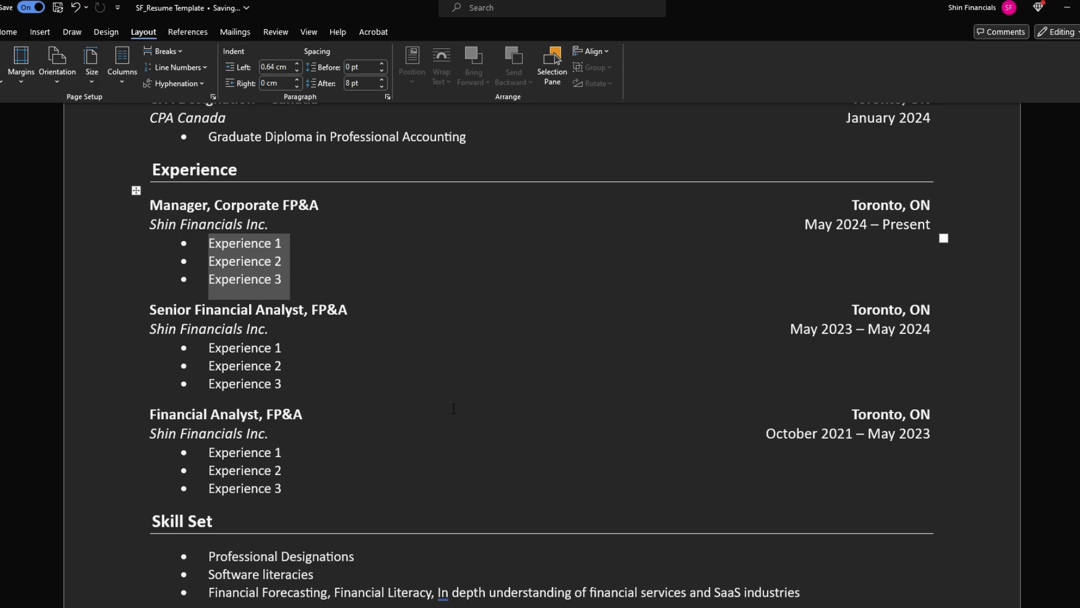
pyautogui.scroll(5, 465, 412)
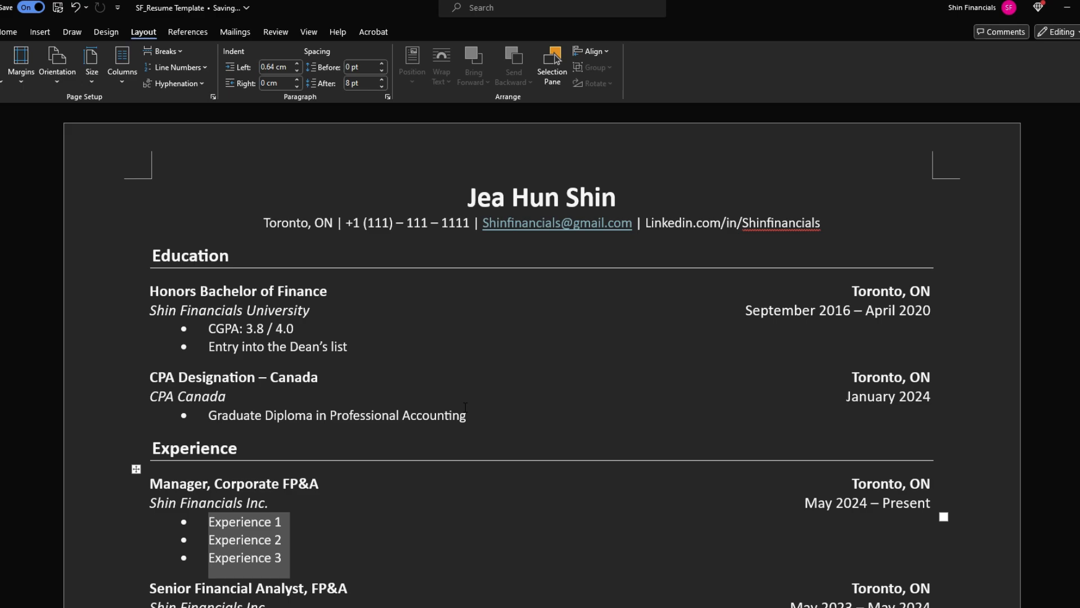